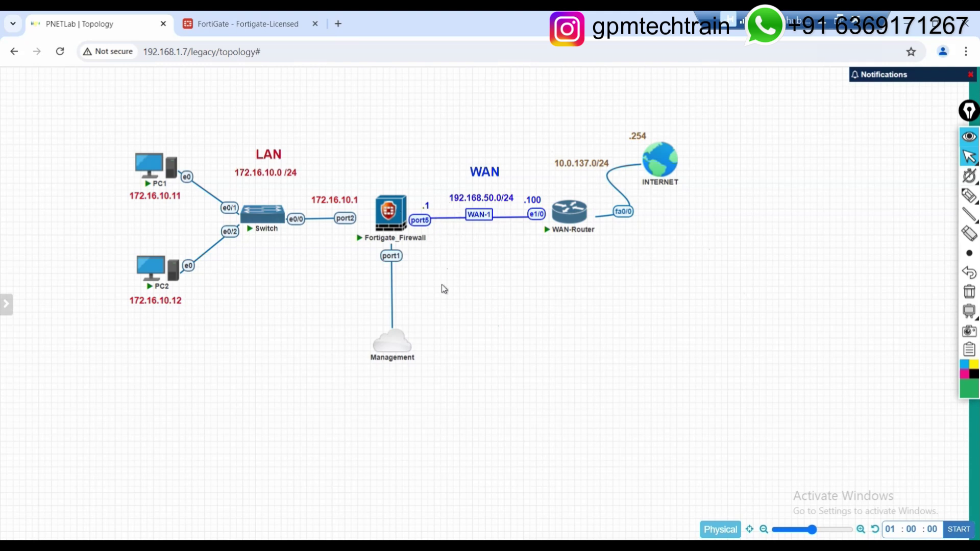
Step: With the pen, mark port5 and underline the LAN subnet 172.16.10.0/24, the WAN label and the WAN subnet 192.168.50.0/24
left_click(968, 196)
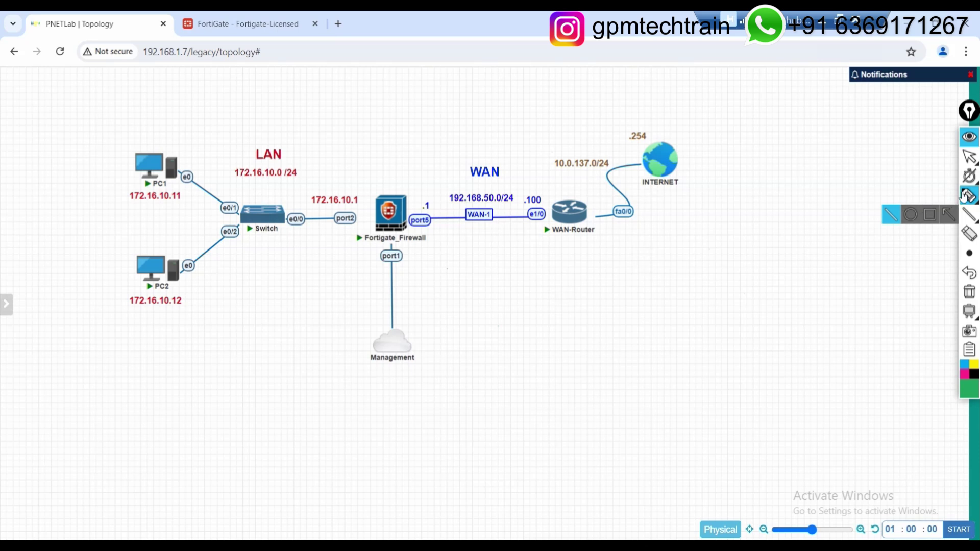
left_click(927, 198)
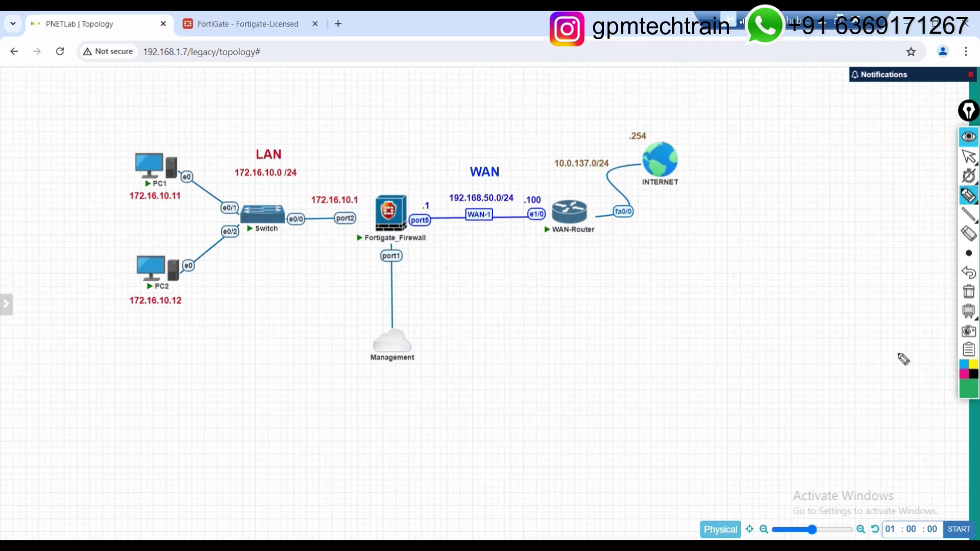
left_click_drag(420, 234, 431, 232)
left_click_drag(250, 188, 280, 181)
left_click_drag(474, 183, 492, 187)
left_click_drag(454, 205, 504, 202)
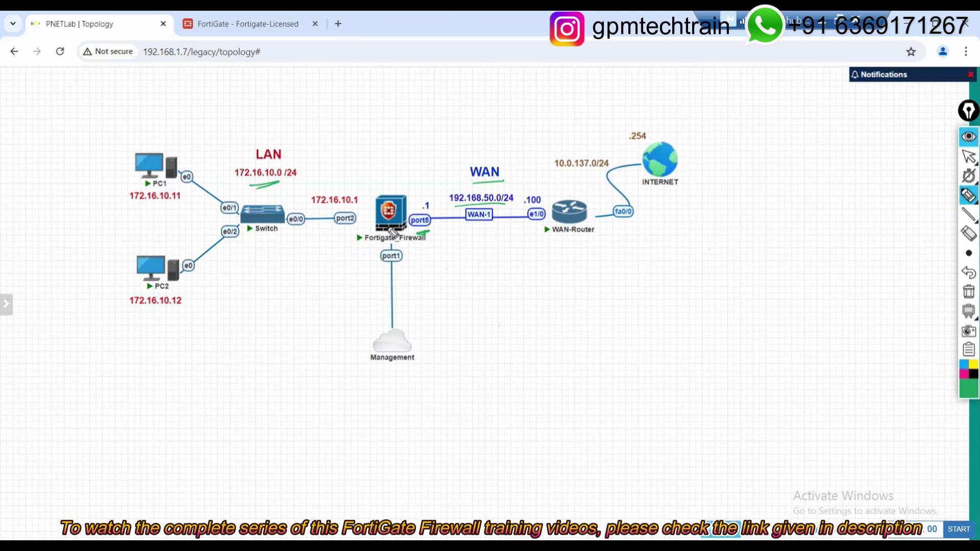
Step: Draw arrows above the LAN label and from the firewall toward the LAN and WAN, and underline PC1's address
left_click_drag(355, 250, 318, 256)
left_click_drag(221, 132, 305, 125)
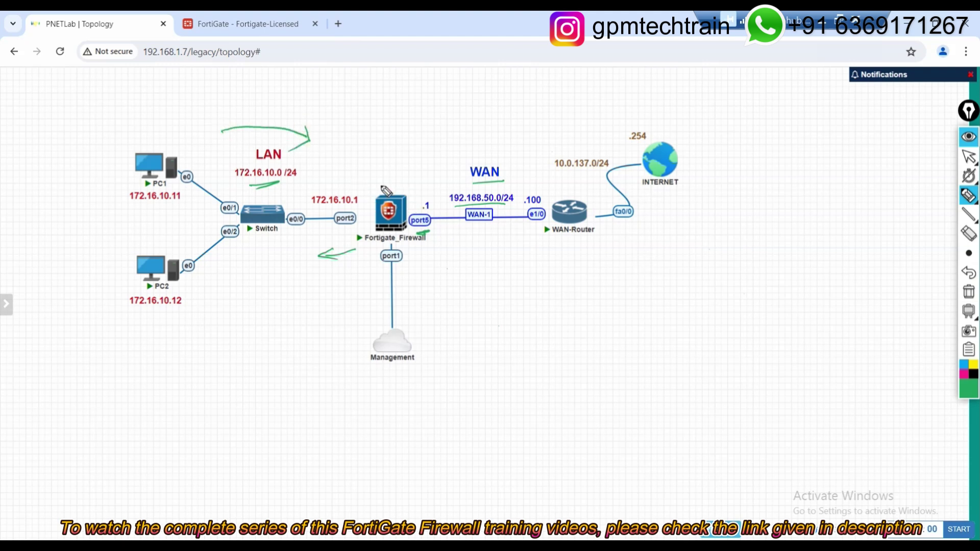
mouse_move(411, 184)
left_mouse_down()
mouse_move(493, 149)
mouse_move(487, 166)
left_mouse_up()
left_click_drag(140, 209, 179, 202)
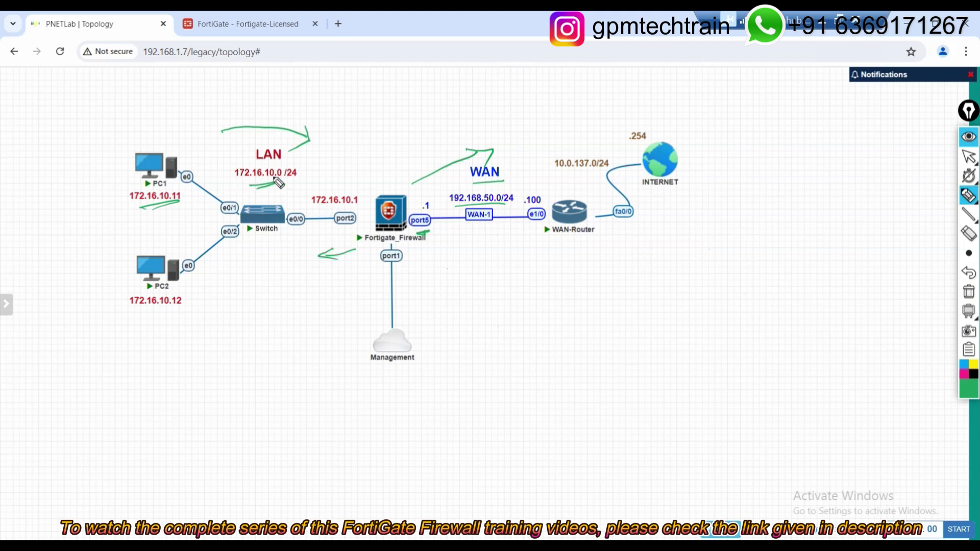
Step: Underline the LAN label, trace PC1's traffic through the firewall, circle port5 and add an outbound arrow below the WAN link
left_click_drag(235, 162, 283, 161)
mouse_move(190, 168)
left_mouse_down()
mouse_move(253, 190)
mouse_move(445, 197)
left_mouse_up()
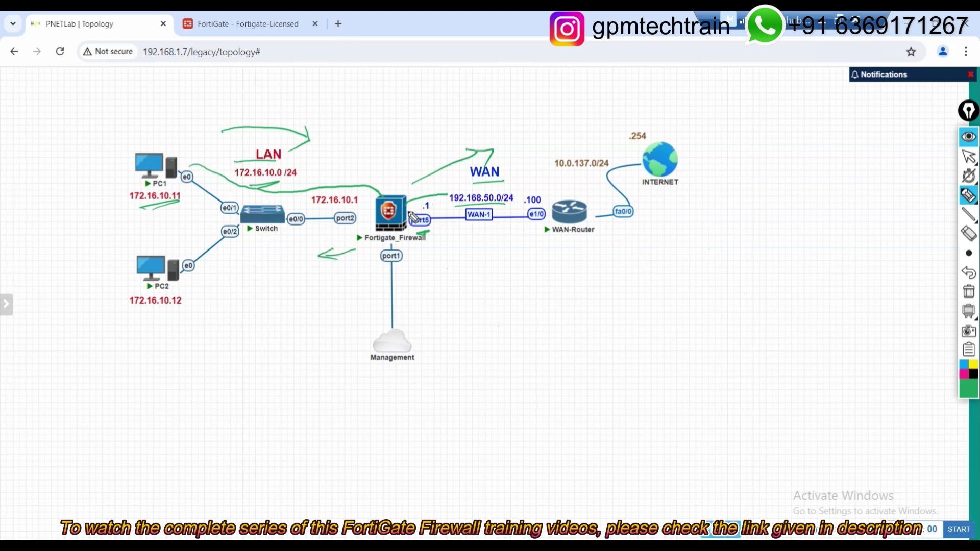
mouse_move(435, 203)
left_mouse_down()
mouse_move(413, 225)
mouse_move(442, 240)
mouse_move(445, 205)
mouse_move(429, 197)
left_mouse_up()
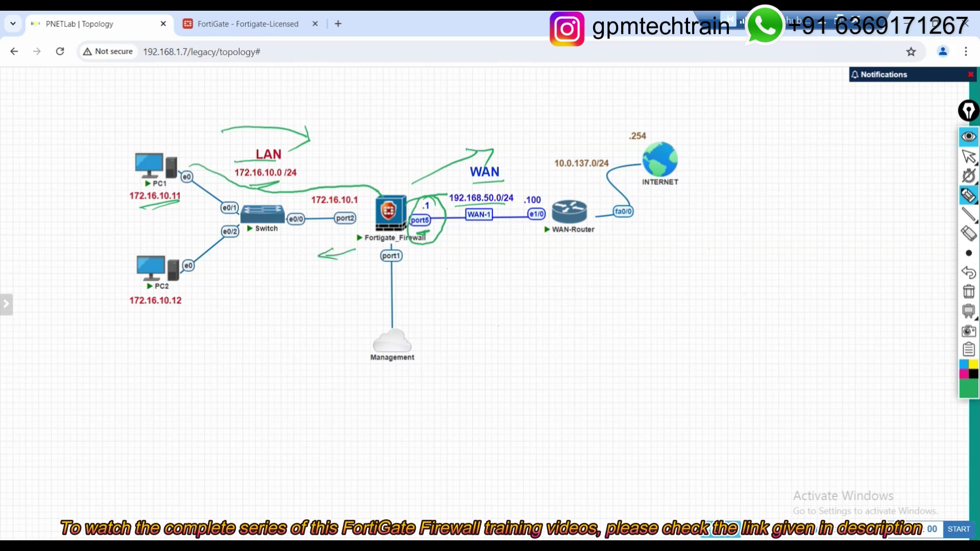
mouse_move(431, 260)
left_mouse_down()
mouse_move(515, 255)
mouse_move(515, 269)
left_mouse_up()
left_click_drag(271, 505, 249, 538)
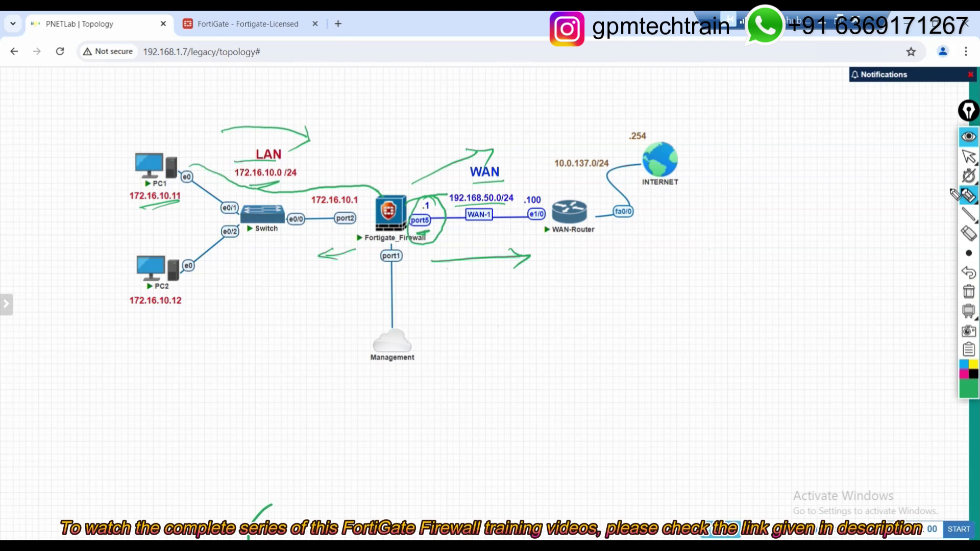
Step: Erase all pen annotations from the topology
left_click(969, 233)
left_click_drag(284, 134, 271, 150)
mouse_move(160, 189)
left_mouse_down()
mouse_move(232, 261)
mouse_move(377, 305)
mouse_move(510, 209)
mouse_move(659, 169)
mouse_move(343, 270)
left_mouse_up()
left_click_drag(245, 518, 268, 505)
Step: Draw an arrow from PC2 toward the firewall, handwrite "S: 172.16.10.12" beneath it and underline PC2's address
left_click(969, 196)
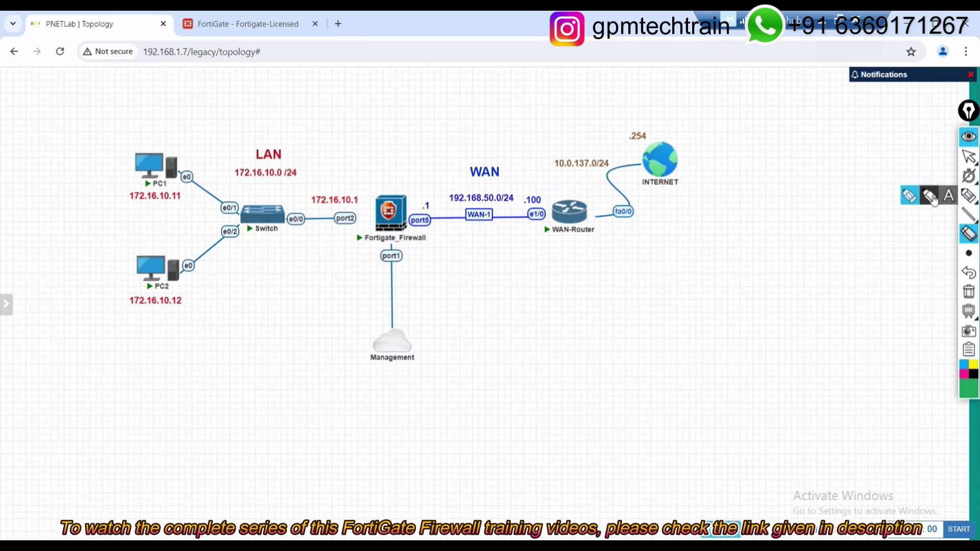
left_click(909, 196)
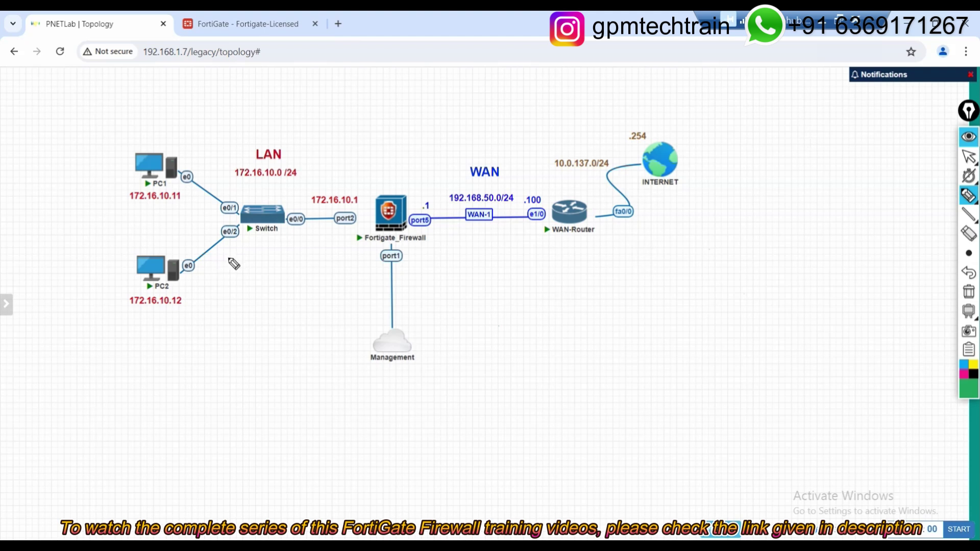
mouse_move(208, 278)
left_mouse_down()
mouse_move(329, 276)
mouse_move(317, 272)
mouse_move(313, 287)
left_mouse_up()
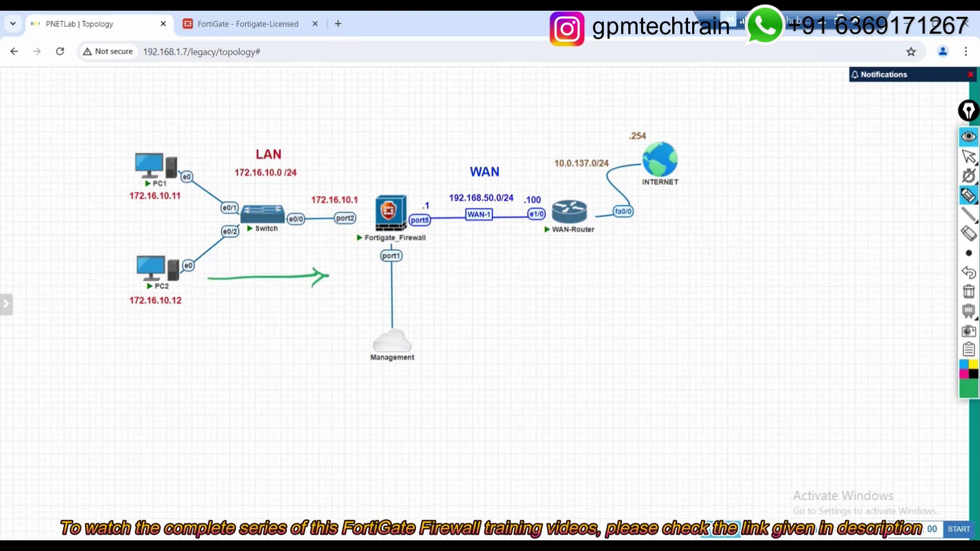
left_click_drag(231, 293, 217, 308)
left_click(241, 297)
left_click(242, 305)
left_click_drag(139, 309, 179, 306)
mouse_move(254, 291)
left_mouse_down()
mouse_move(253, 309)
mouse_move(301, 303)
left_mouse_up()
left_click(289, 300)
mouse_move(313, 286)
left_mouse_down()
mouse_move(311, 295)
mouse_move(337, 290)
mouse_move(337, 300)
left_mouse_up()
left_click(323, 297)
left_click_drag(349, 289, 364, 298)
left_click(356, 297)
left_click_drag(367, 287, 387, 296)
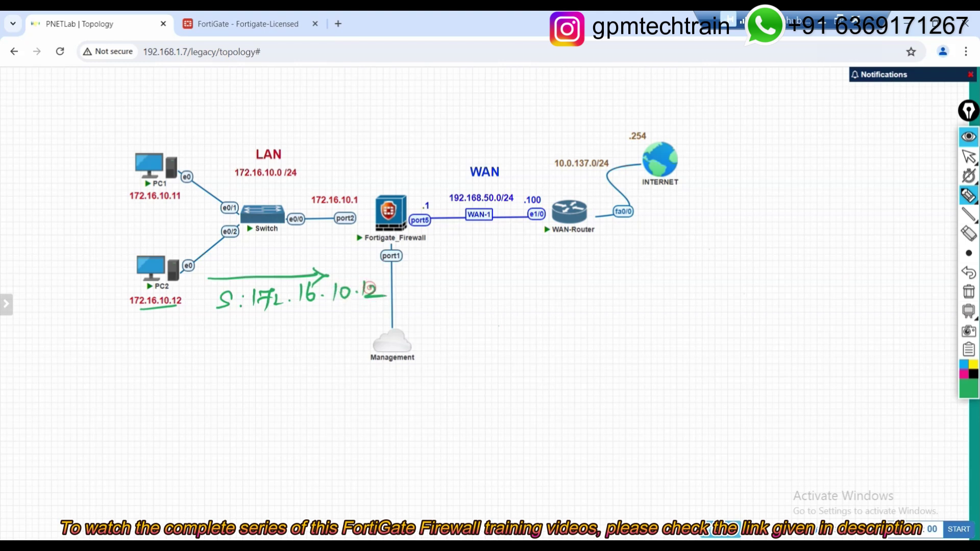
Step: Handwrite the destination "D: 8.8.8.8" below PC2's outbound source address note
left_click_drag(220, 321, 214, 343)
left_click(246, 326)
left_click(241, 338)
mouse_move(266, 320)
left_mouse_down()
mouse_move(263, 337)
mouse_move(337, 334)
left_mouse_up()
left_click(277, 332)
left_click(303, 329)
left_click(325, 327)
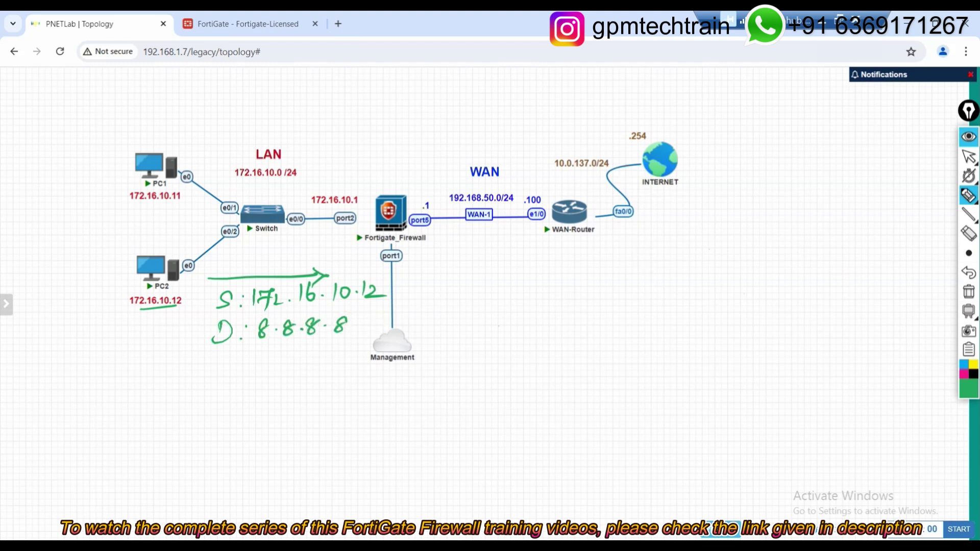
Step: Draw arrows carrying PC2's traffic through the firewall and port5, plus a long arrow below the WAN link toward the router
mouse_move(352, 273)
left_mouse_down()
mouse_move(378, 266)
mouse_move(368, 263)
mouse_move(381, 243)
left_mouse_up()
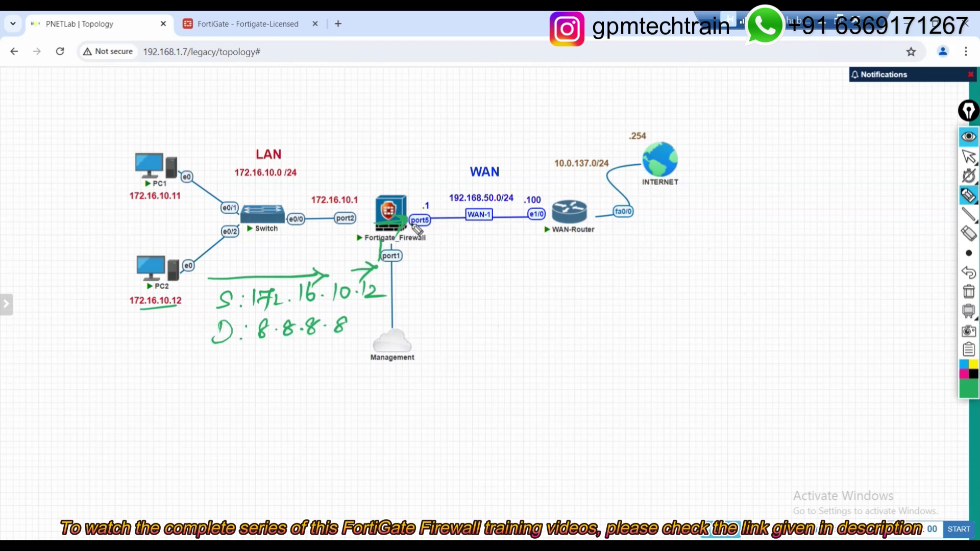
left_click_drag(412, 231, 435, 230)
mouse_move(411, 230)
left_mouse_down()
mouse_move(441, 222)
mouse_move(409, 228)
mouse_move(444, 228)
mouse_move(433, 240)
left_mouse_up()
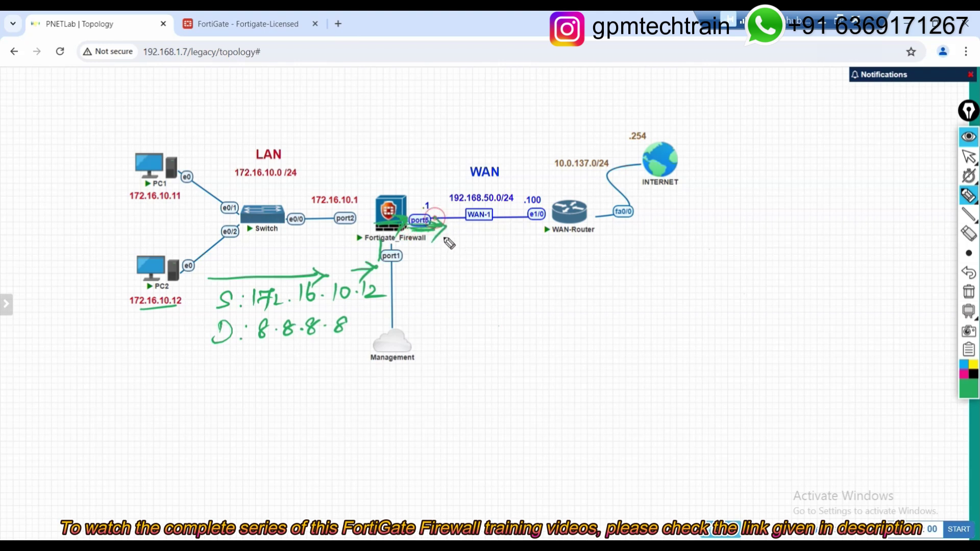
mouse_move(416, 275)
left_mouse_down()
mouse_move(605, 271)
mouse_move(594, 279)
left_mouse_up()
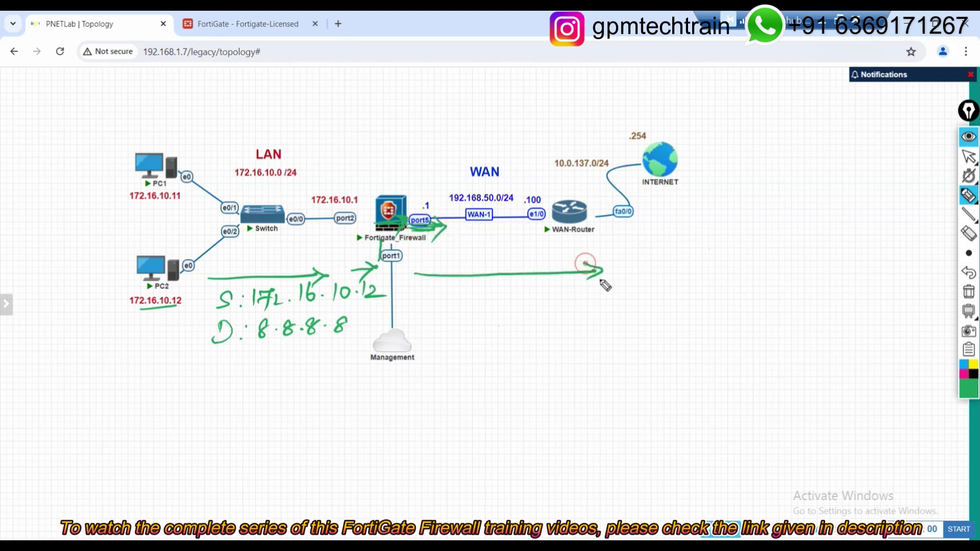
Step: Handwrite the target address 8.8.8.8 below the internet side of the topology
left_click_drag(642, 245, 663, 248)
left_click(650, 250)
left_click(675, 251)
mouse_move(694, 244)
left_mouse_down()
mouse_move(691, 254)
mouse_move(705, 249)
left_mouse_up()
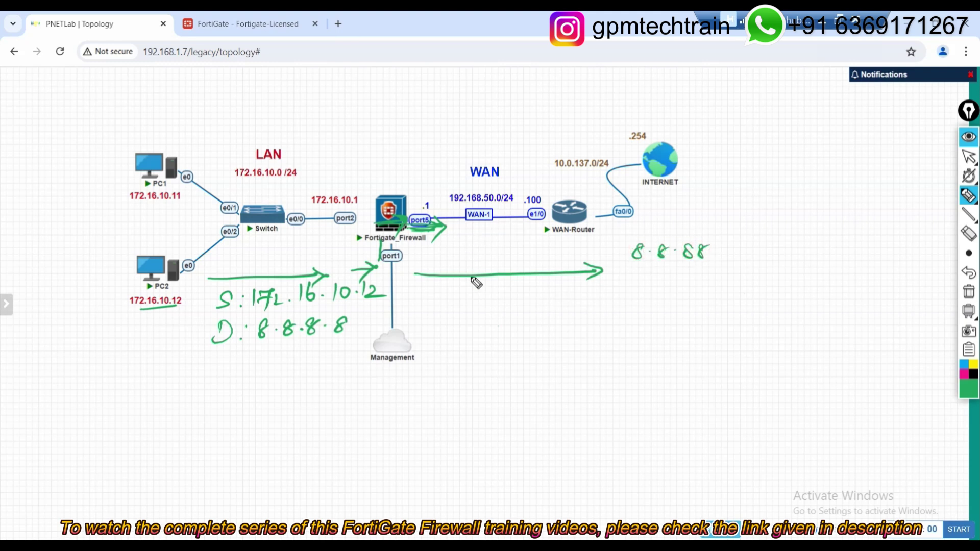
Step: Start a source note "S:" under the WAN arrow, mark the .1 address at port5 and erase the miswritten digits
left_click_drag(439, 287, 430, 301)
left_click(446, 300)
left_click(447, 292)
left_click_drag(423, 211, 433, 206)
mouse_move(463, 284)
left_mouse_down()
mouse_move(475, 313)
mouse_move(462, 312)
left_mouse_up()
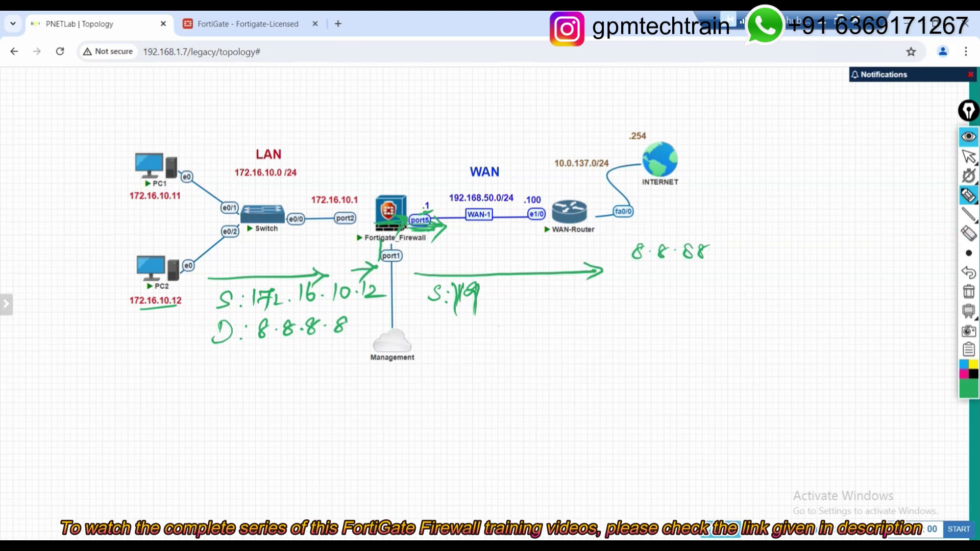
left_click(969, 234)
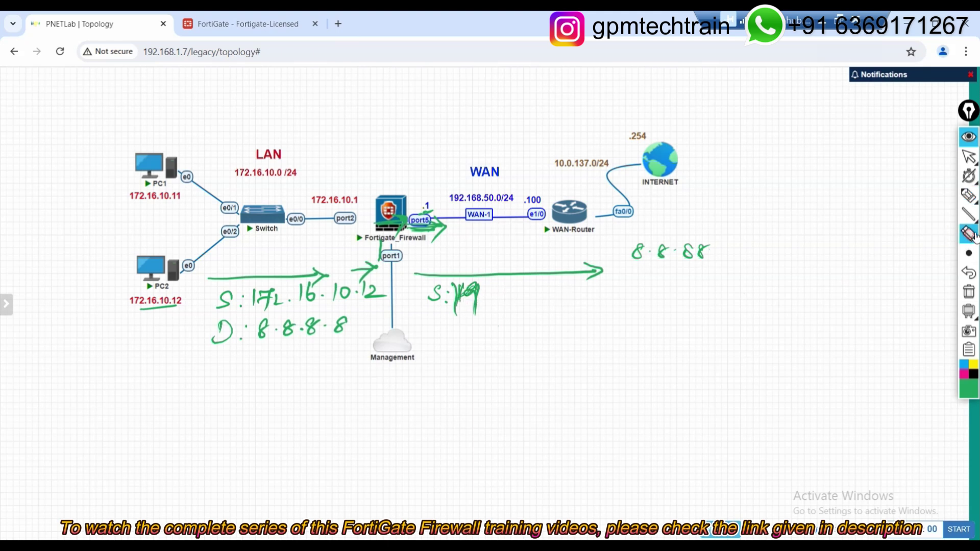
left_click_drag(477, 301, 482, 304)
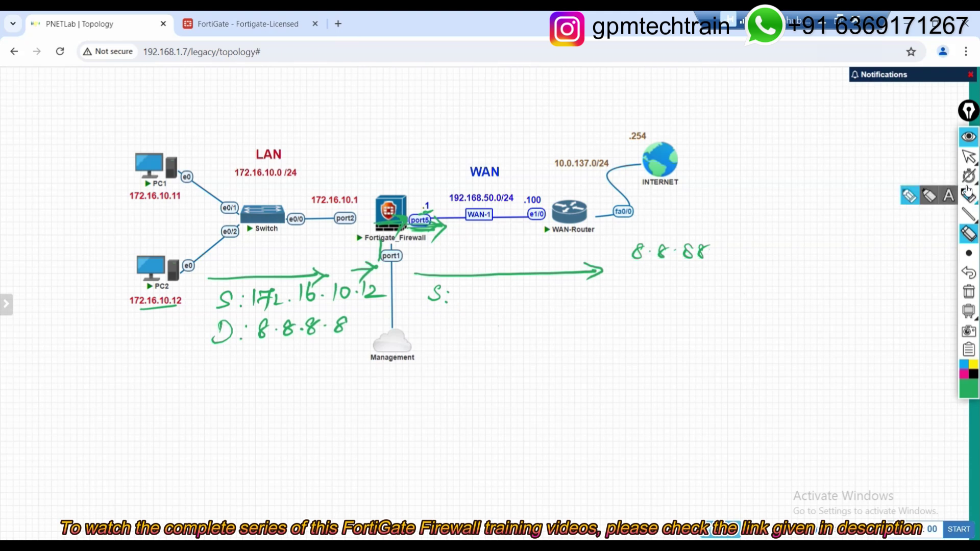
Step: Complete the source note under the outbound WAN arrow with the pen as 192.168.50.1
left_click(949, 196)
mouse_move(975, 174)
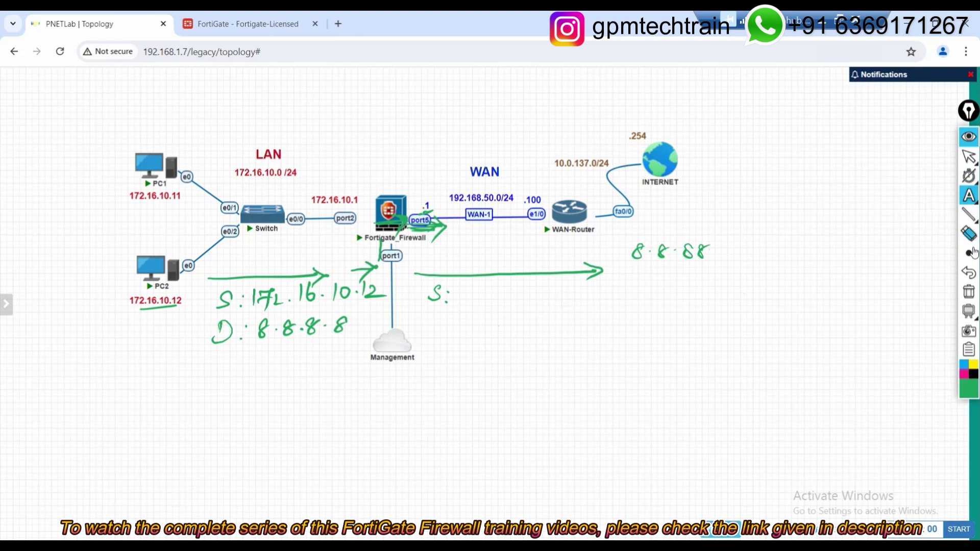
mouse_move(974, 202)
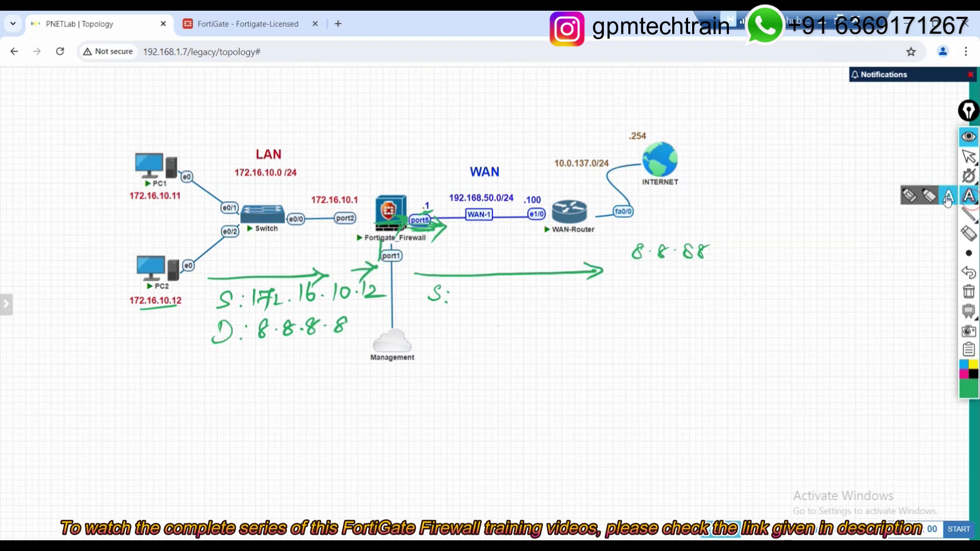
left_click(910, 196)
mouse_move(460, 287)
left_mouse_down()
mouse_move(461, 303)
mouse_move(584, 291)
mouse_move(600, 300)
left_mouse_up()
left_click(503, 296)
left_click(550, 293)
left_click(592, 298)
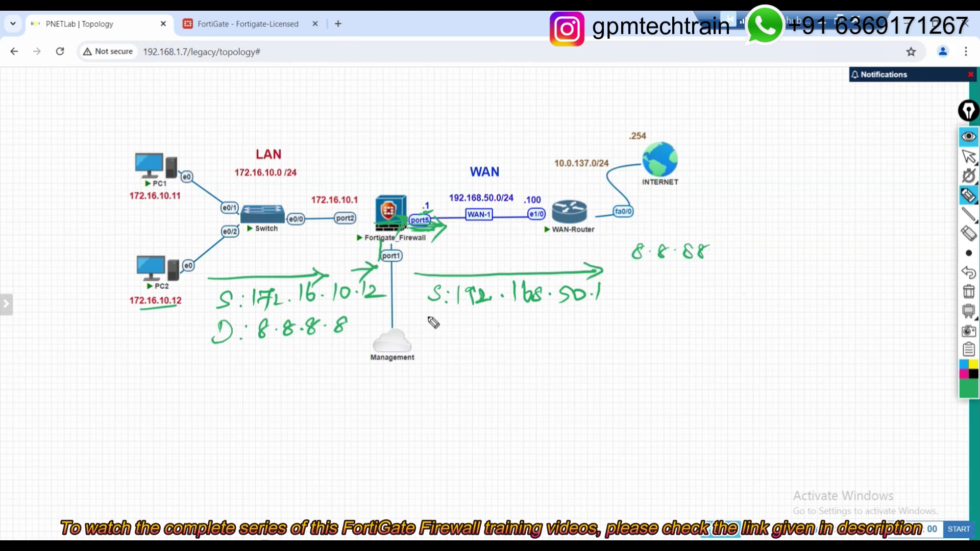
Step: Handwrite the destination "D: 8.8.8.8" below the WAN-side source address 192.168.50.1
mouse_move(429, 318)
left_mouse_down()
mouse_move(440, 333)
mouse_move(477, 321)
mouse_move(562, 329)
left_mouse_up()
left_click(452, 325)
left_click(490, 325)
left_click(519, 328)
left_click(548, 325)
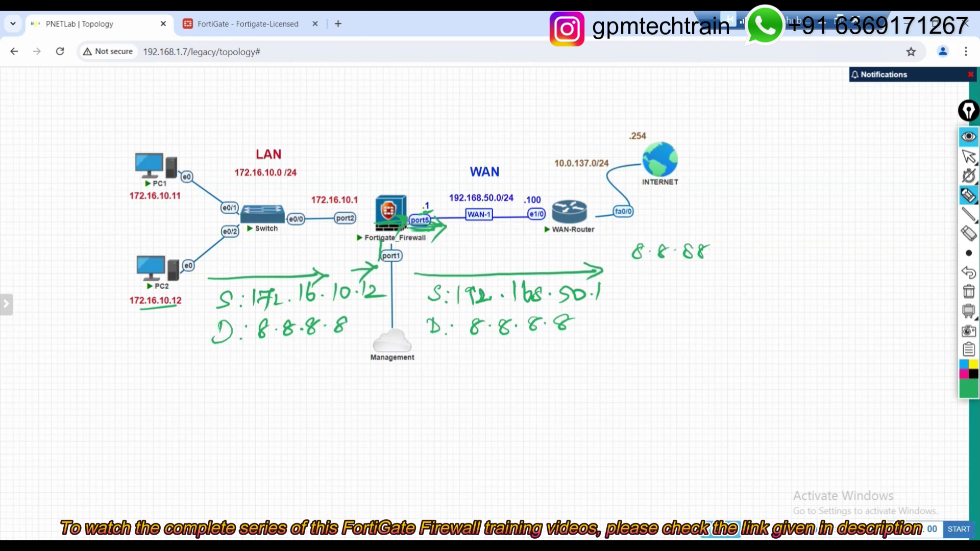
Step: Draw a return arrow from the internet toward the firewall and handwrite "S: 8.8.8.8" beneath it
mouse_move(617, 364)
left_mouse_down()
mouse_move(455, 375)
mouse_move(453, 407)
mouse_move(562, 396)
mouse_move(594, 405)
mouse_move(581, 404)
left_mouse_up()
left_click(473, 393)
left_click(472, 403)
left_click(505, 401)
left_click(540, 401)
left_click(573, 401)
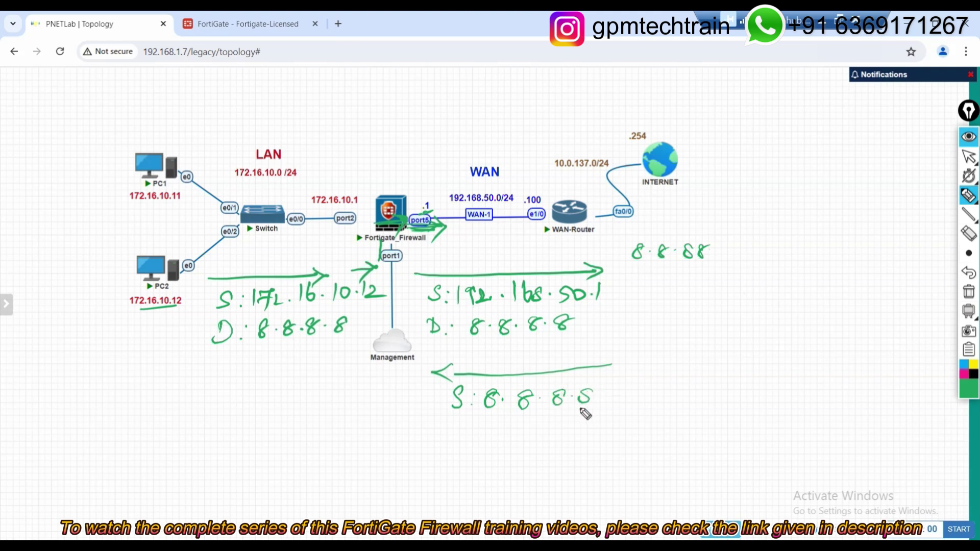
Step: Handwrite the destination "D: 192.168.50.1" below the source note of the WAN return arrow
mouse_move(447, 418)
left_mouse_down()
mouse_move(450, 438)
mouse_move(560, 435)
mouse_move(619, 415)
mouse_move(630, 425)
mouse_move(643, 416)
mouse_move(680, 425)
mouse_move(620, 415)
mouse_move(615, 434)
left_mouse_up()
left_click(484, 427)
left_click(478, 438)
left_click(548, 434)
left_click(662, 420)
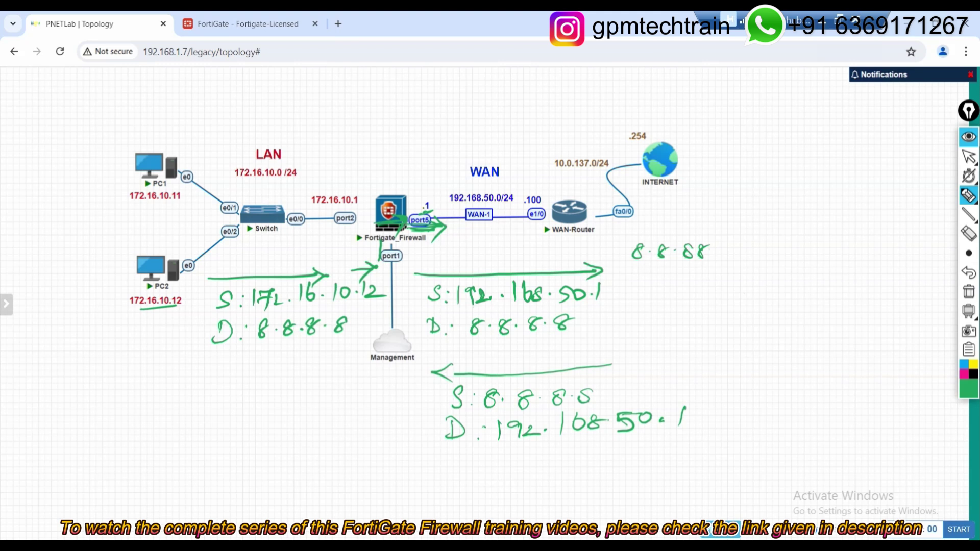
Step: Add a small oval mark beyond the internet side, and underline PC2's address and the WAN subnet 192.168.50.0/24
mouse_move(831, 234)
left_mouse_down()
mouse_move(822, 236)
mouse_move(832, 238)
left_mouse_up()
left_click(821, 252)
left_click_drag(143, 318, 156, 314)
left_click_drag(450, 202, 515, 204)
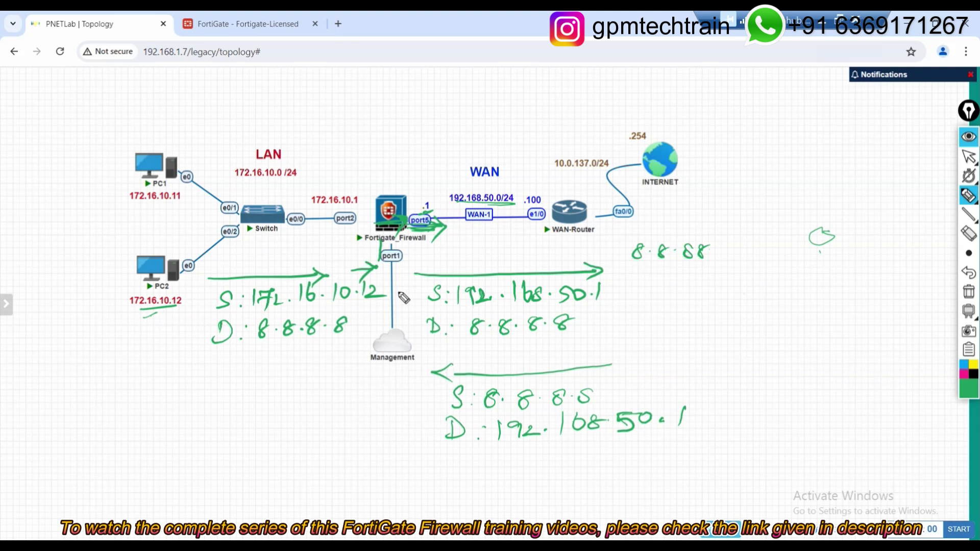
Step: Draw a curved return arrow from the firewall side to PC2 and handwrite "S: 8.8.8.8" beneath it
mouse_move(379, 374)
left_mouse_down()
mouse_move(358, 388)
mouse_move(189, 355)
mouse_move(165, 333)
mouse_move(185, 327)
left_mouse_up()
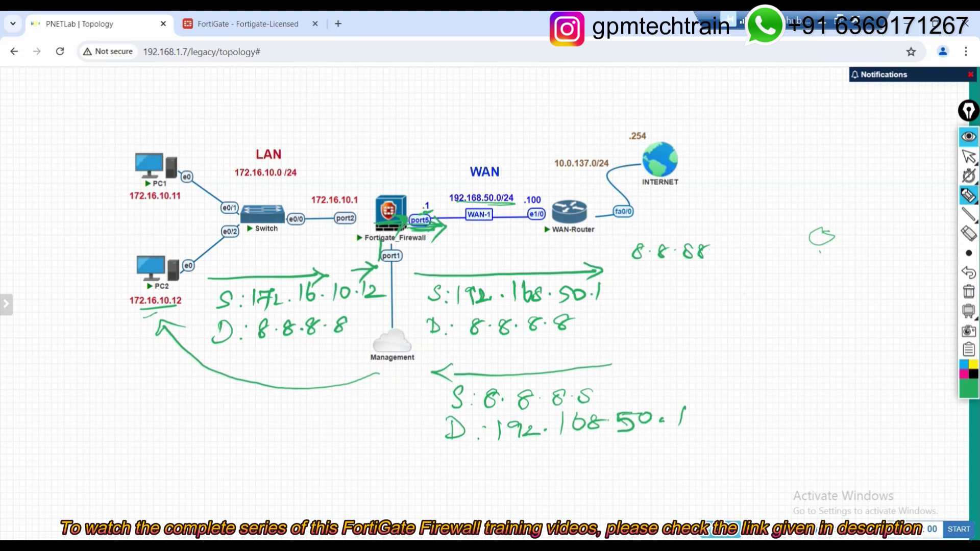
mouse_move(232, 393)
left_mouse_down()
mouse_move(224, 406)
mouse_move(326, 410)
left_mouse_up()
left_click(240, 397)
left_click(241, 408)
left_click(321, 409)
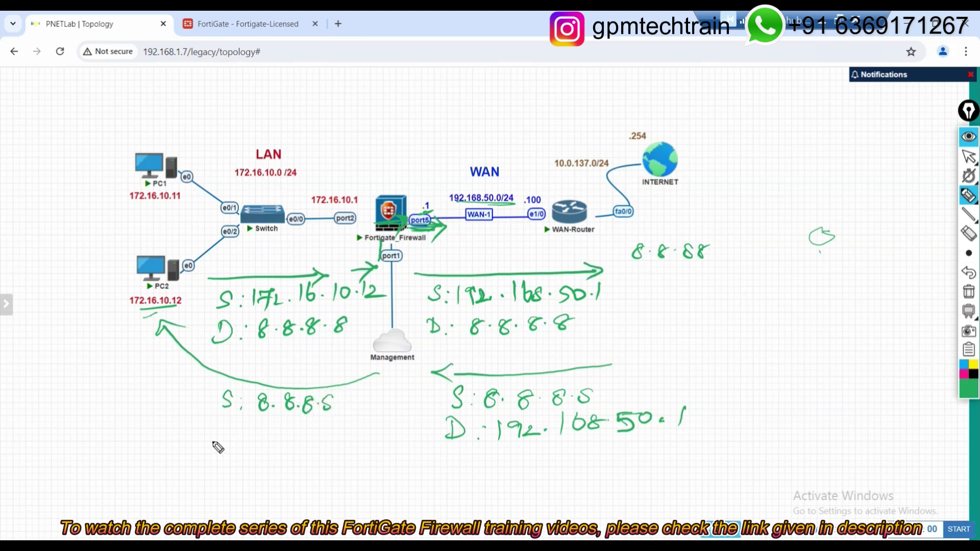
Step: Handwrite the destination "D: 172.16.10.12" below the source note of the return arrow to PC2
left_click_drag(218, 423, 218, 440)
left_click_drag(219, 424, 223, 440)
left_click(254, 424)
left_click(248, 437)
mouse_move(266, 420)
left_mouse_down()
mouse_move(267, 437)
mouse_move(285, 422)
mouse_move(281, 437)
left_mouse_up()
mouse_move(289, 426)
left_mouse_down()
mouse_move(301, 437)
mouse_move(407, 422)
mouse_move(365, 429)
mouse_move(380, 424)
left_mouse_up()
left_click(308, 432)
left_click(339, 428)
left_click(375, 428)
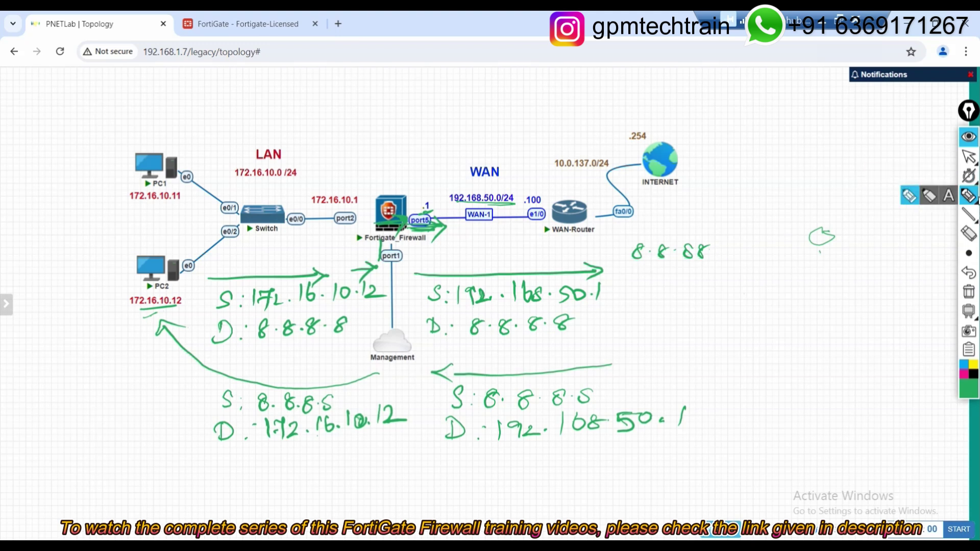
Step: Erase the packet-flow annotations from the topology and return to the normal pointer
left_click(969, 233)
mouse_move(429, 231)
left_mouse_down()
mouse_move(339, 324)
mouse_move(349, 241)
mouse_move(429, 204)
mouse_move(105, 304)
mouse_move(175, 403)
mouse_move(246, 422)
mouse_move(281, 267)
mouse_move(238, 283)
mouse_move(225, 337)
mouse_move(247, 287)
mouse_move(339, 385)
mouse_move(300, 431)
mouse_move(414, 431)
mouse_move(566, 403)
mouse_move(543, 431)
mouse_move(465, 441)
mouse_move(506, 362)
mouse_move(637, 286)
mouse_move(469, 326)
mouse_move(554, 313)
mouse_move(727, 256)
mouse_move(853, 247)
mouse_move(782, 437)
left_mouse_up()
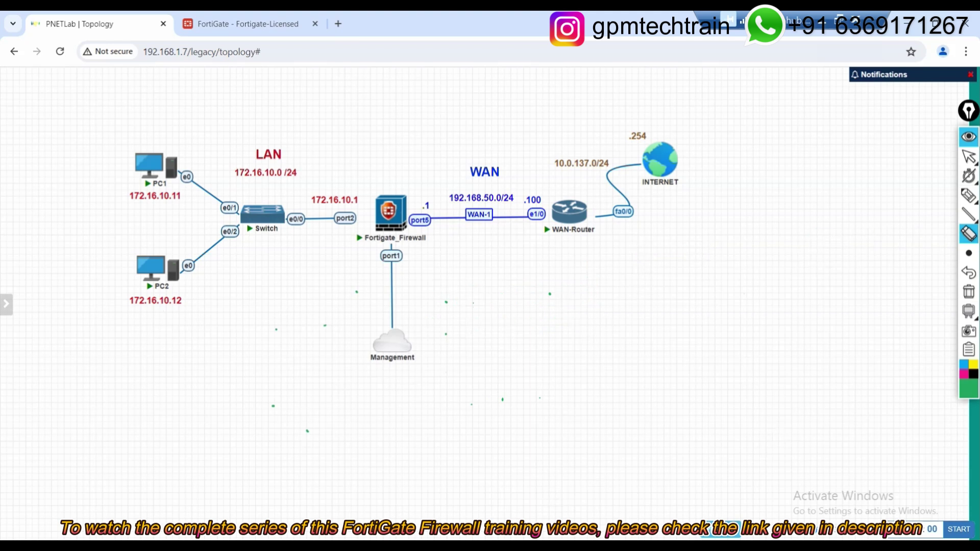
left_click(969, 156)
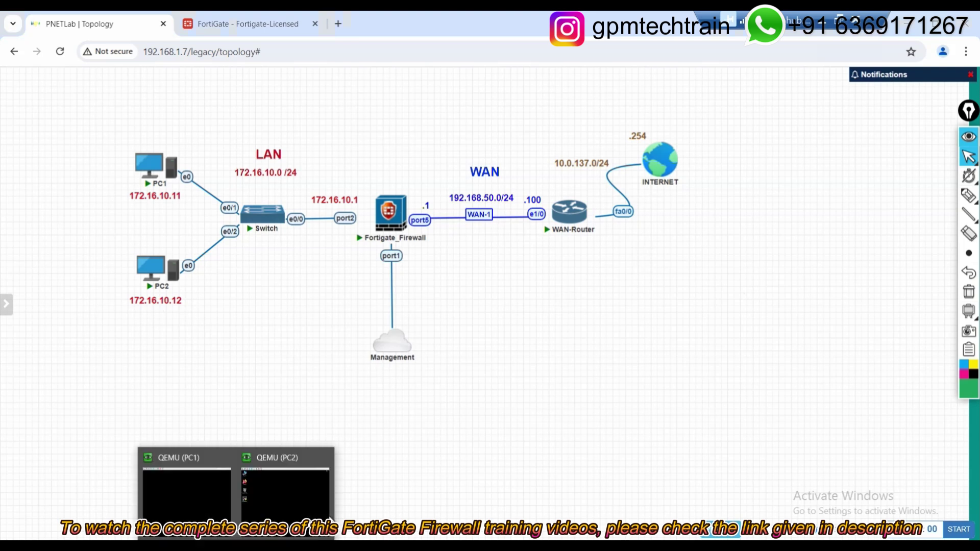
Step: Bring up PC1's console, move its window clear of the PC icons, and advance the MobaXterm terminal to a fresh prompt
left_click(207, 502)
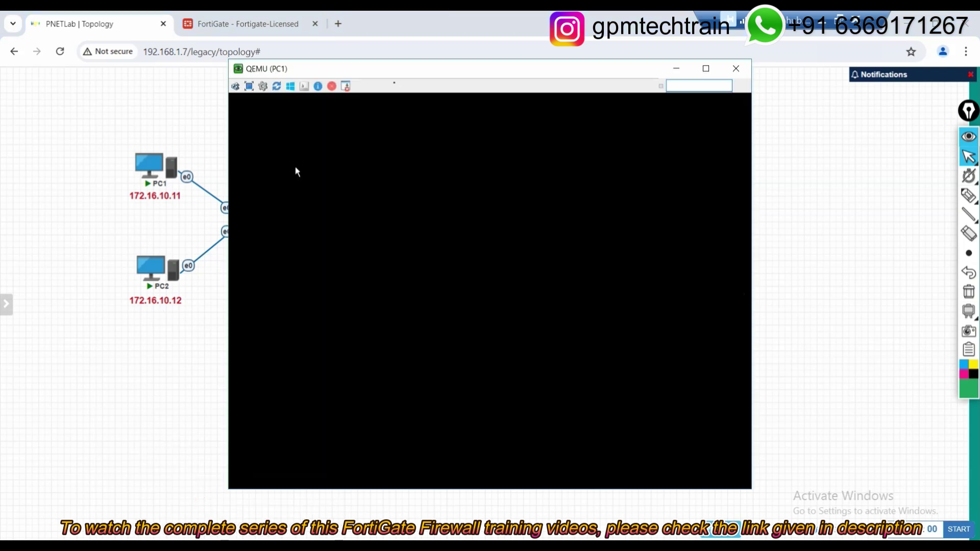
left_click_drag(392, 69, 488, 61)
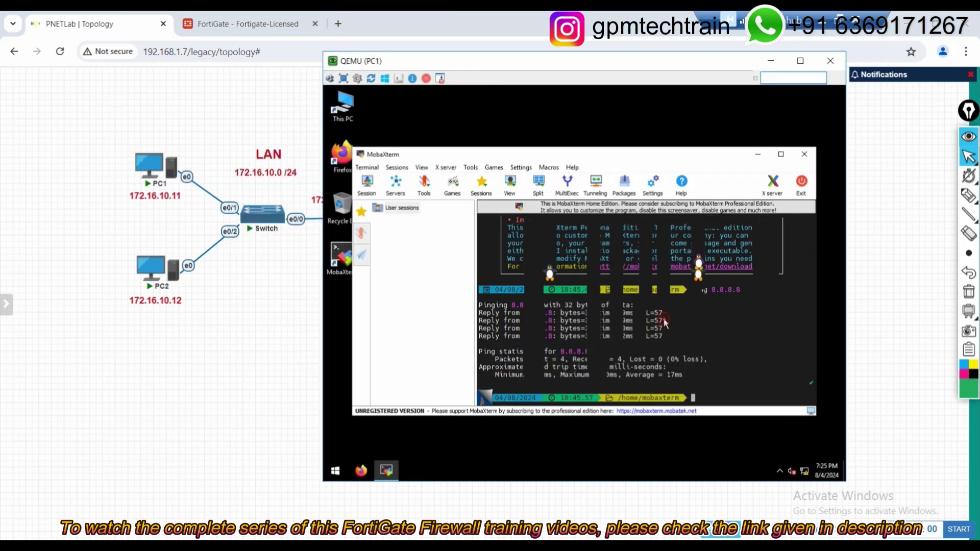
key("Return")
key("Return")
key("Return")
key("Return")
key("Return")
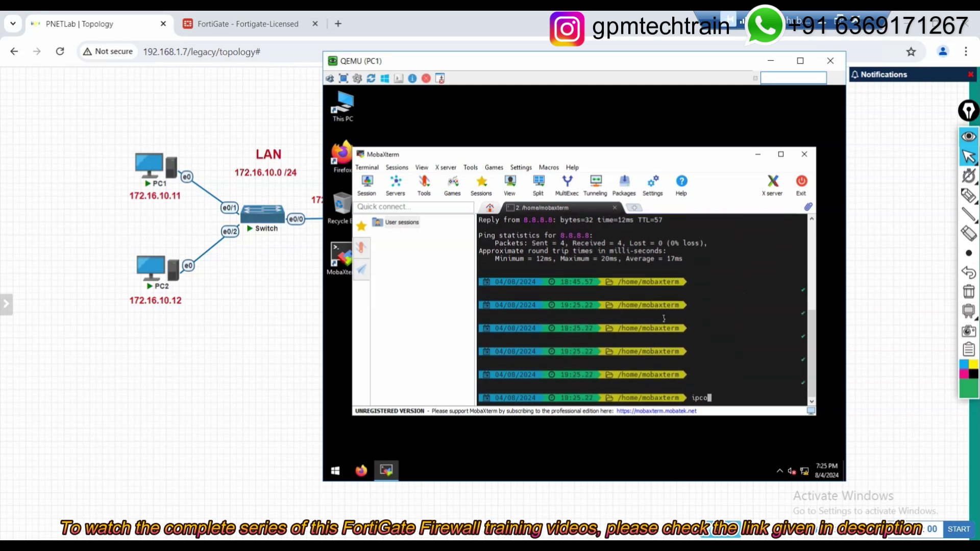
Step: Run ipconfig on PC1, highlight its IPv4 address, and minimise the console
type("ipconfig")
key("Return")
key("Return")
key("Return")
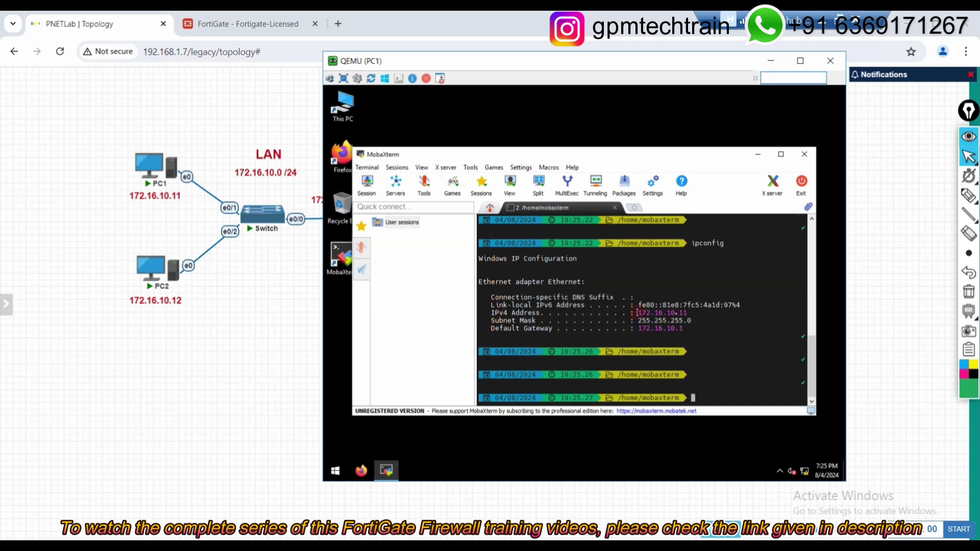
left_click_drag(637, 313, 699, 315)
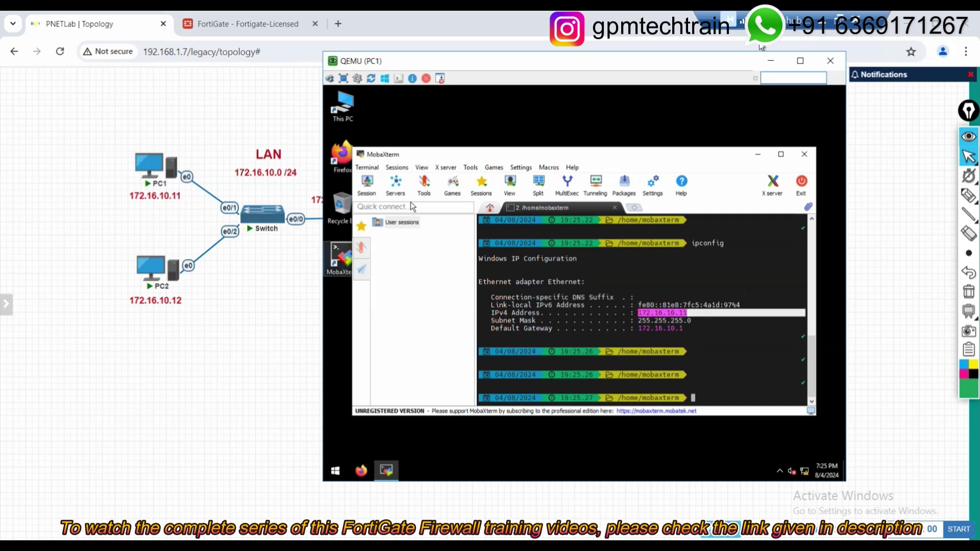
left_click(772, 62)
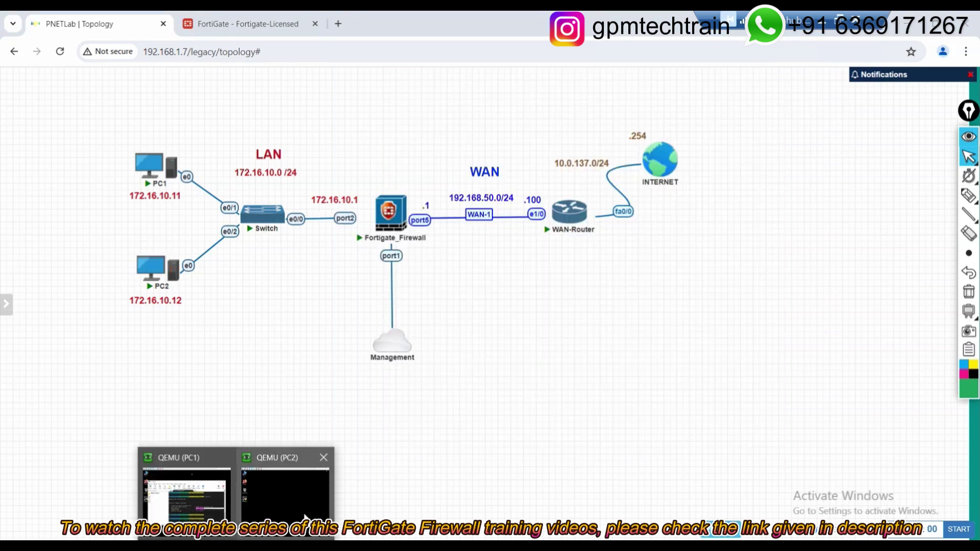
Step: Start a local MobaXterm terminal on PC2, run ipconfig, highlight its IPv4 address, and minimise the console
left_click(286, 488)
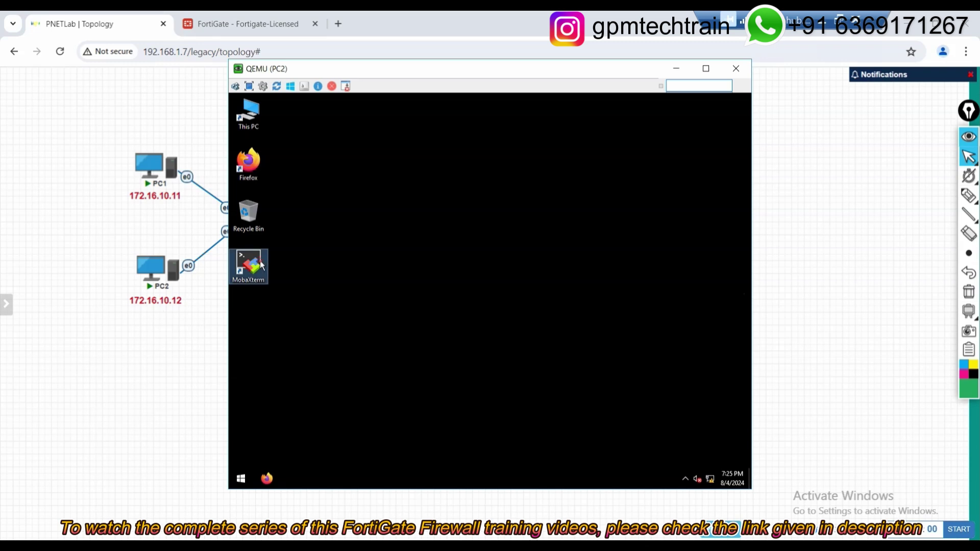
double_click(264, 264)
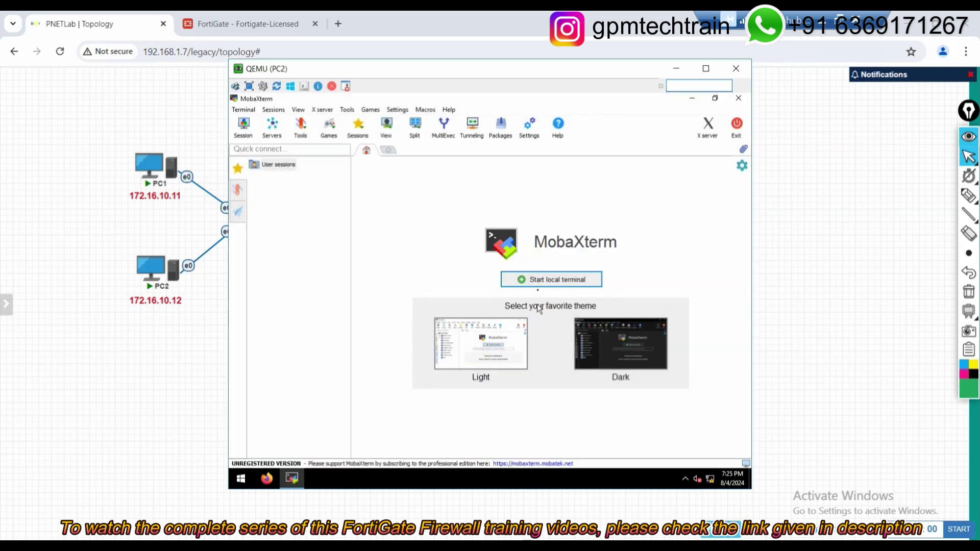
left_click(542, 280)
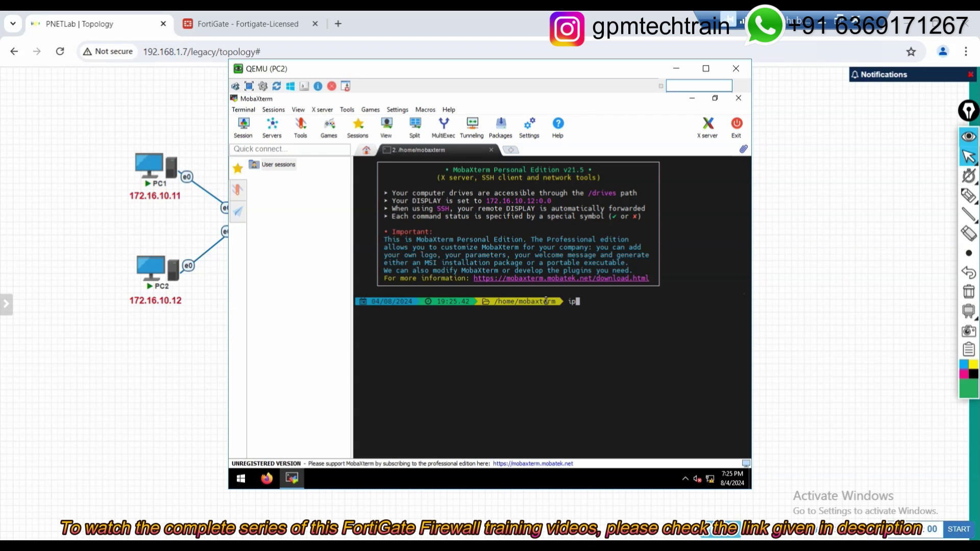
key("Return")
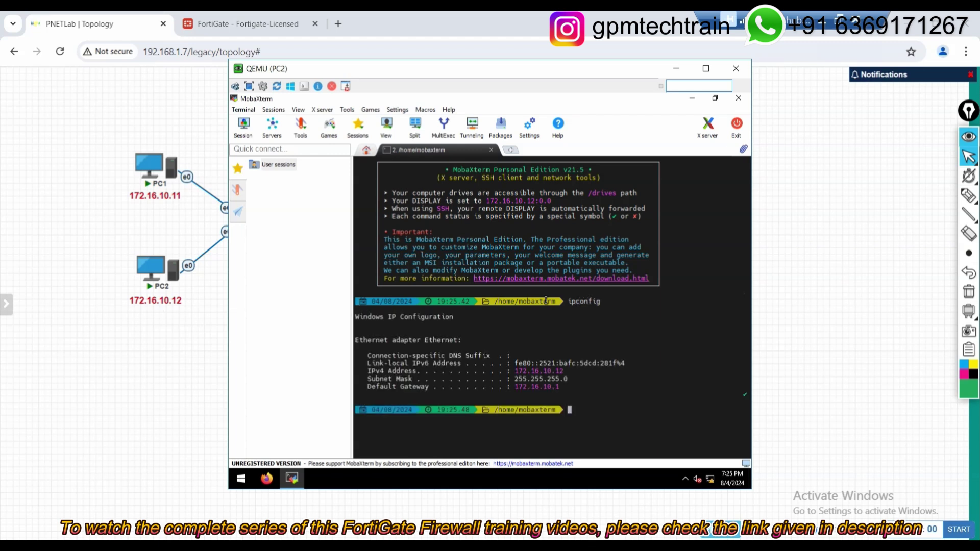
left_click_drag(516, 371, 568, 372)
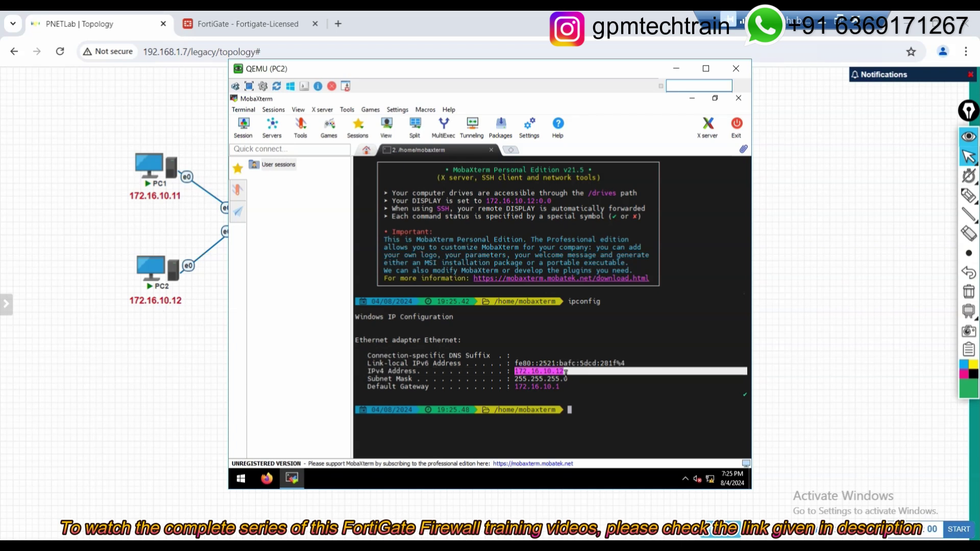
left_click(676, 69)
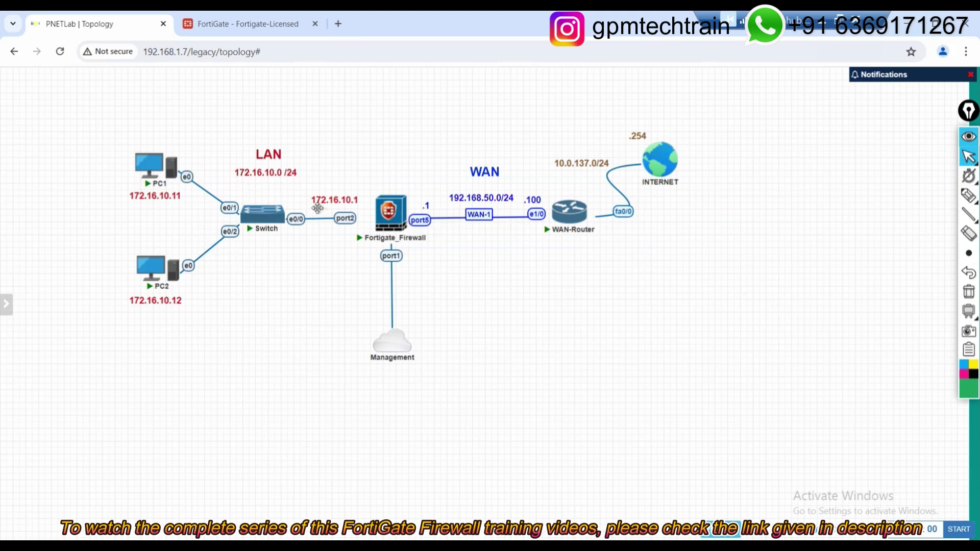
left_click(400, 227)
mouse_move(563, 223)
mouse_move(638, 156)
mouse_move(594, 221)
mouse_move(398, 217)
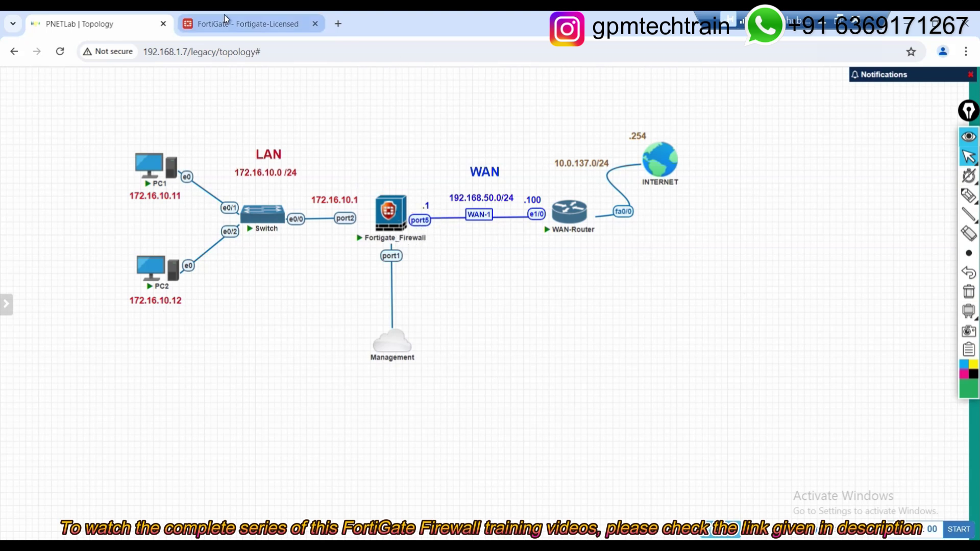
Step: Switch to the FortiGate web interface and review its static routes
left_click(245, 26)
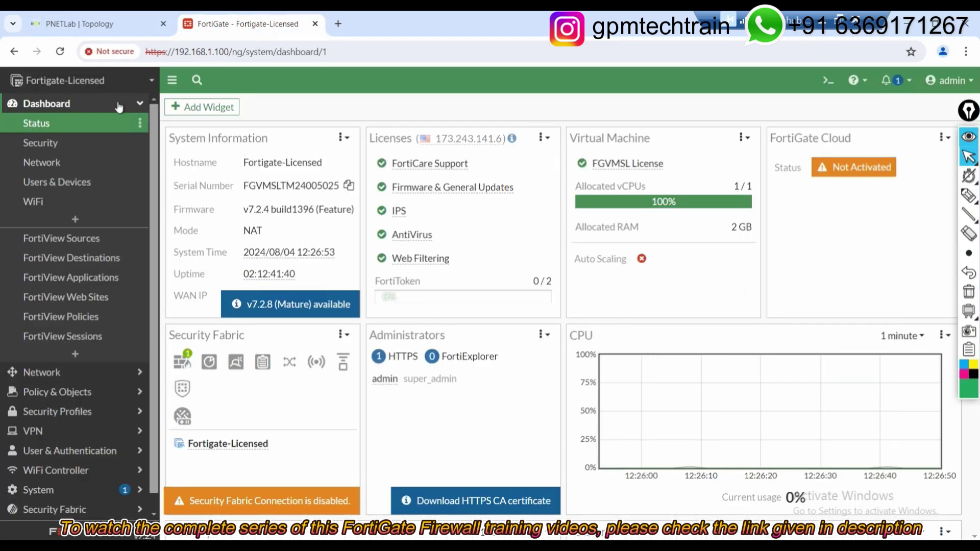
left_click(69, 375)
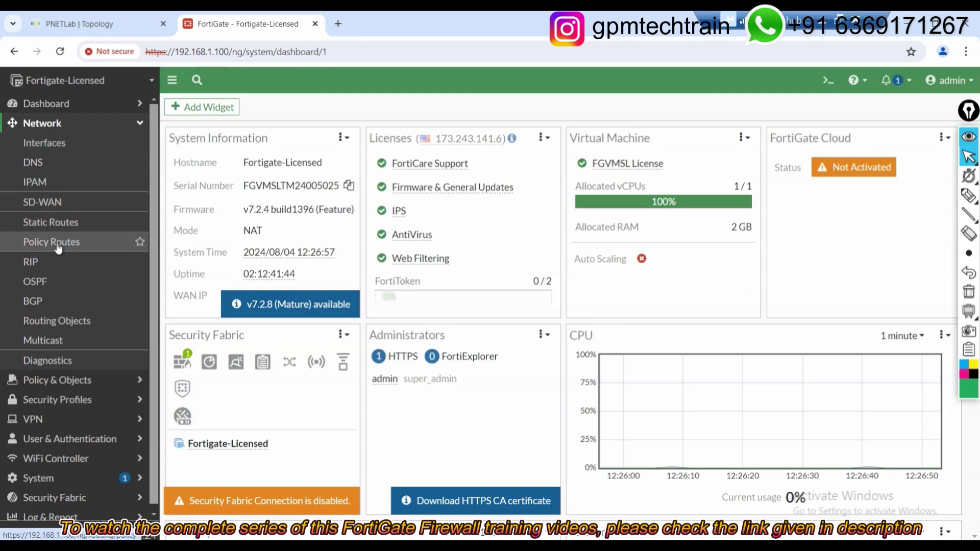
left_click(60, 223)
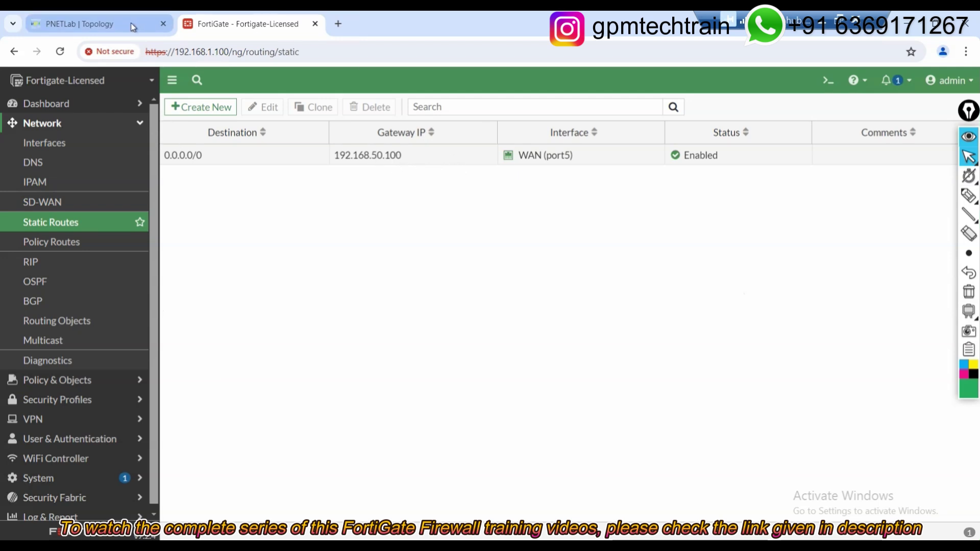
Step: Create a new firewall policy and name it LAN-to-WAN
left_click(66, 381)
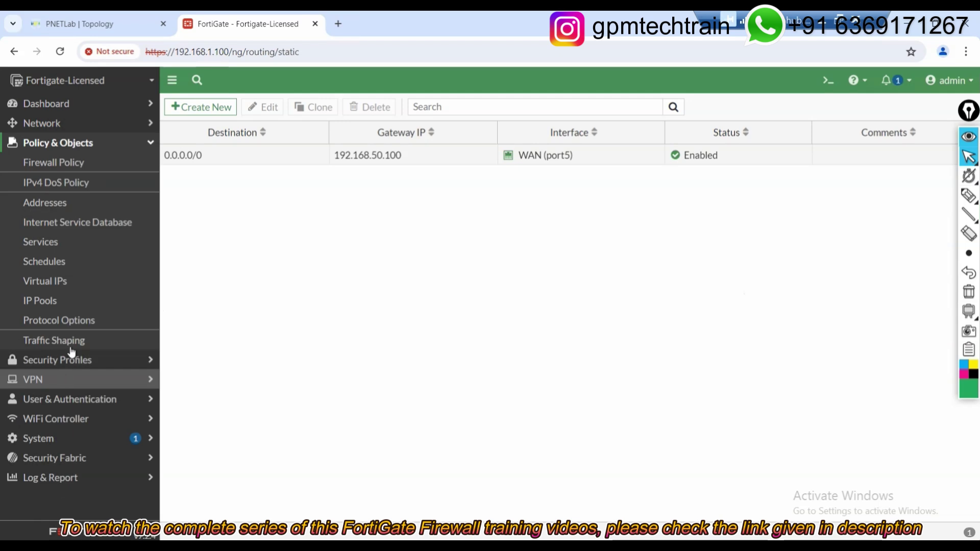
left_click(72, 161)
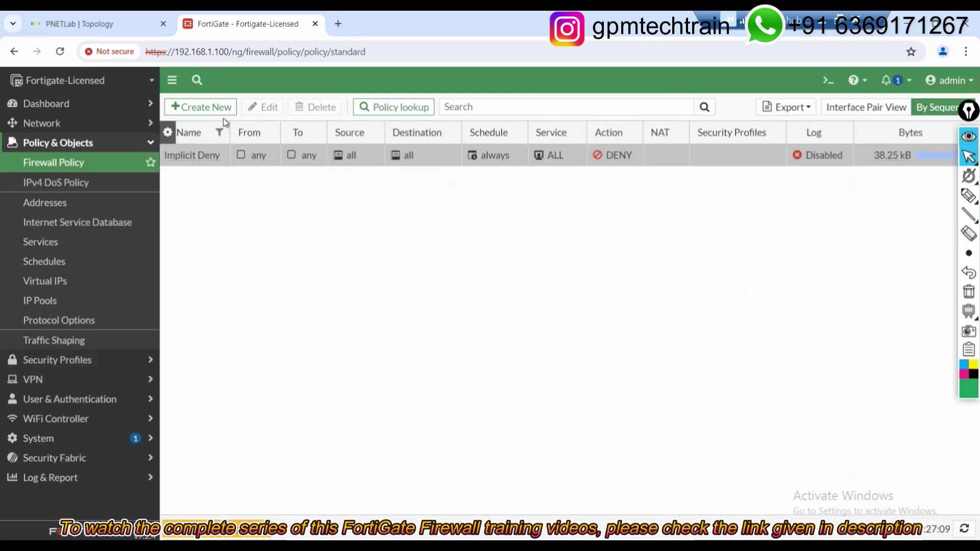
left_click(202, 107)
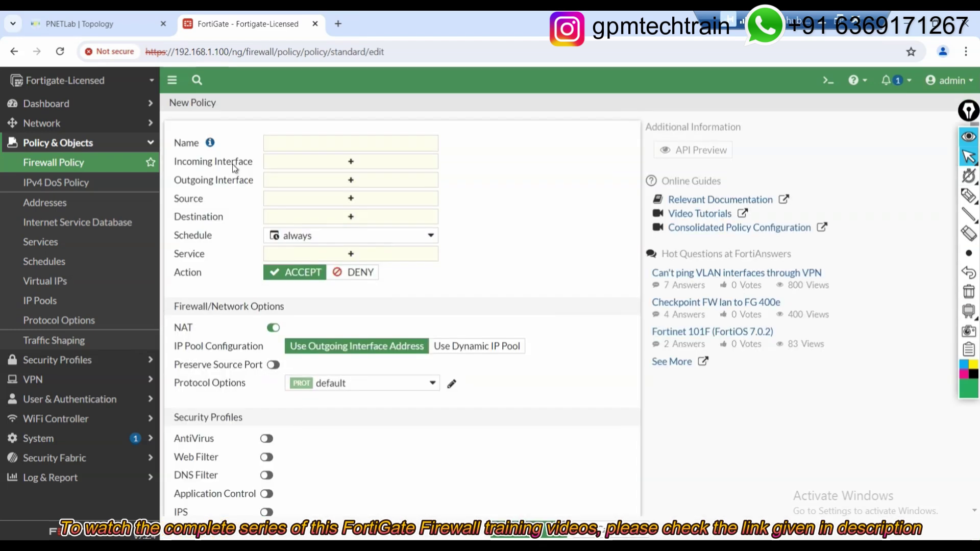
left_click(366, 143)
type("LA")
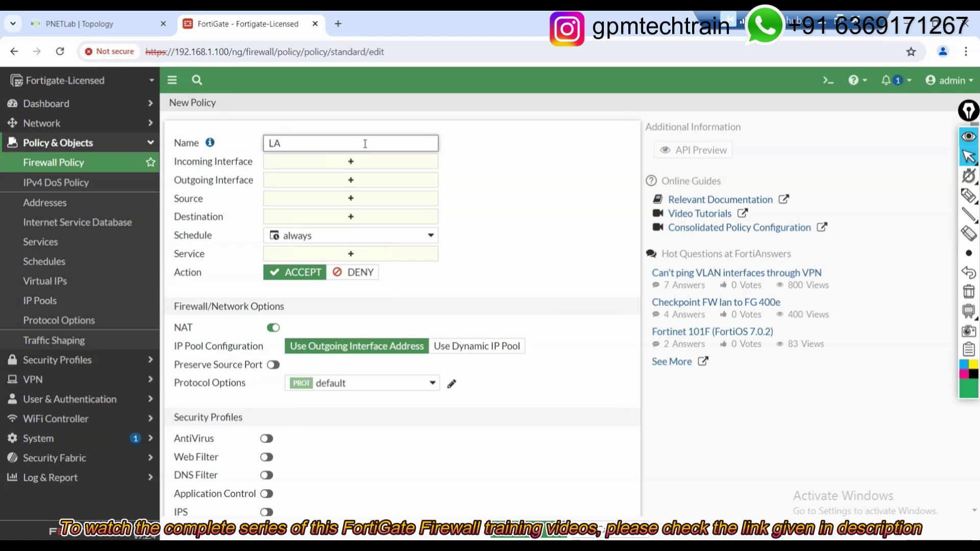
type("N-to-WAN")
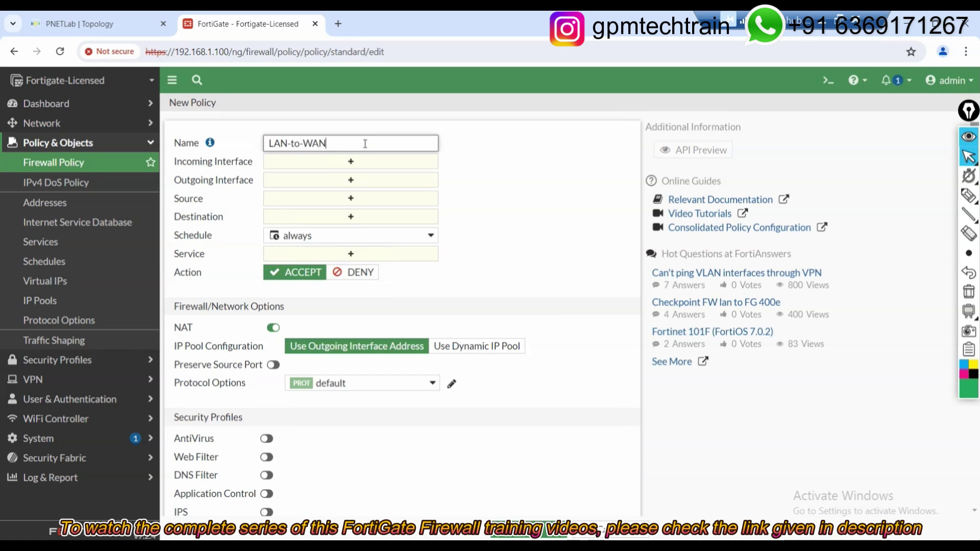
Step: Check the topology's ports, and set the policy's incoming interface to LAN (port2) and outgoing interface to WAN (port5)
left_click_drag(256, 162, 156, 124)
left_click(97, 24)
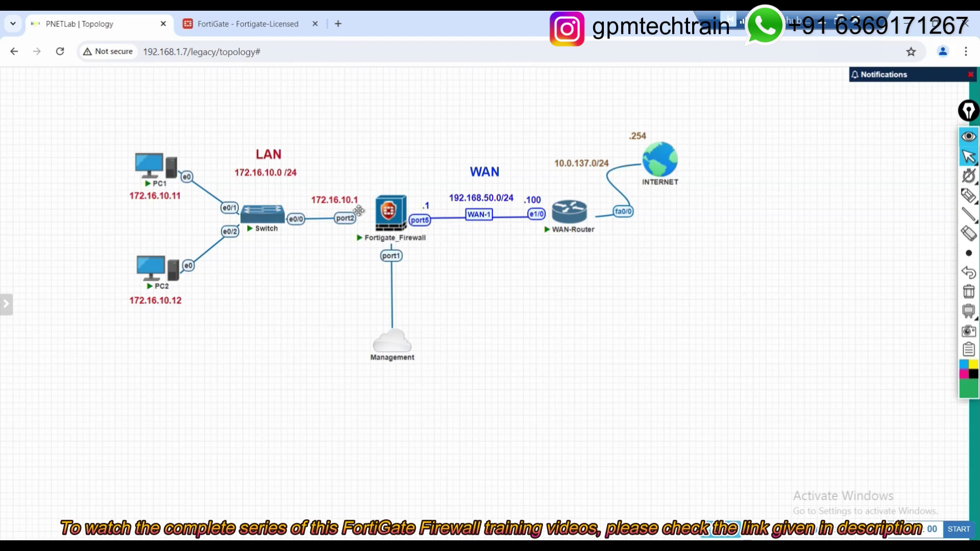
left_click(236, 24)
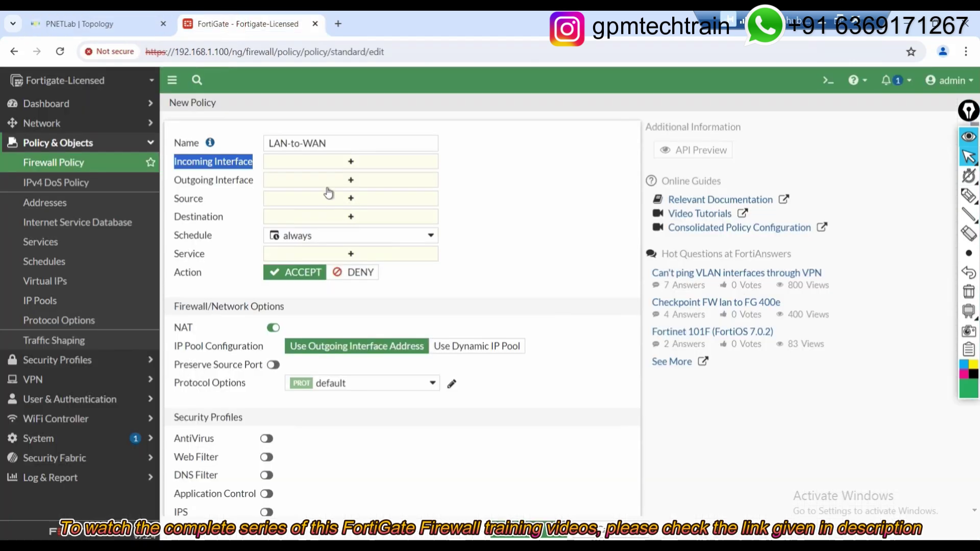
left_click(331, 162)
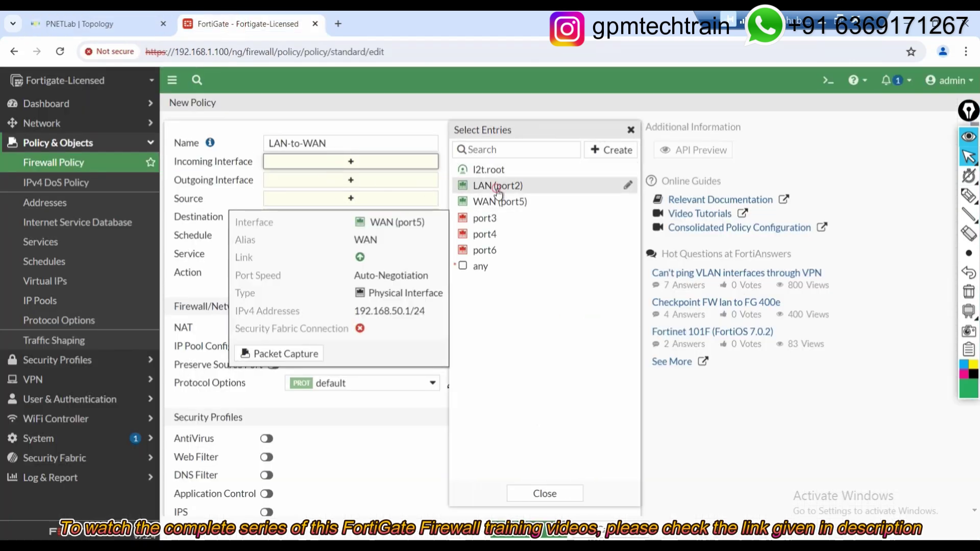
left_click(497, 187)
left_click(317, 194)
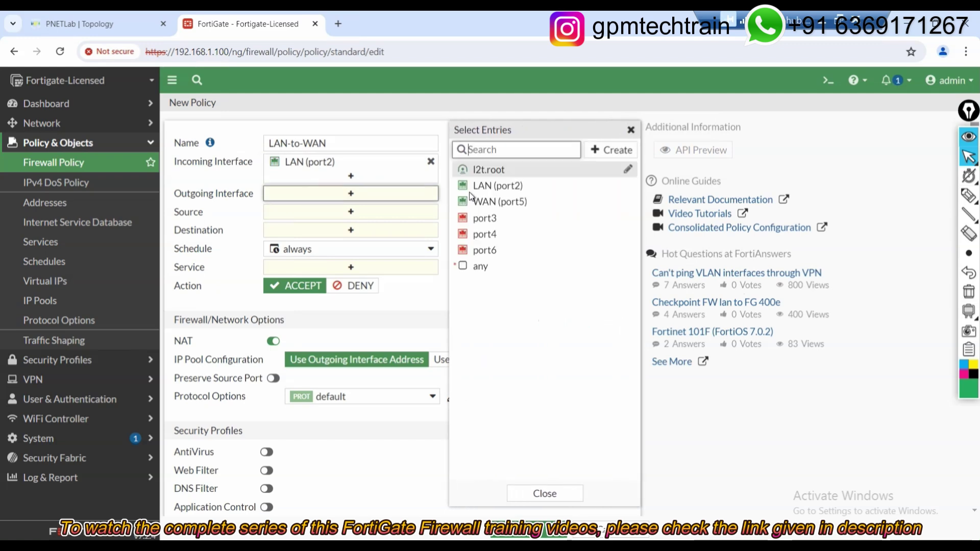
left_click(498, 202)
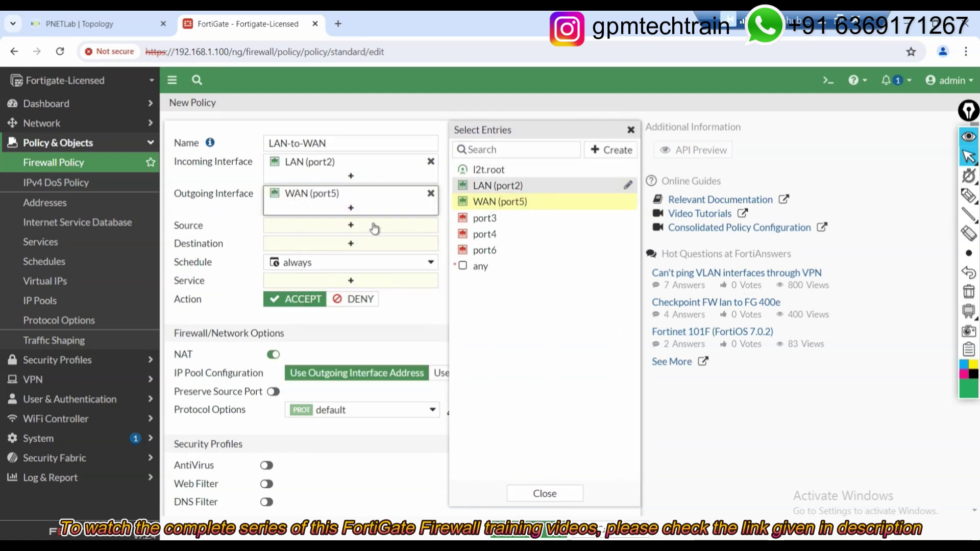
Step: Set the policy's source and destination to all and its service to ALL
left_click(343, 225)
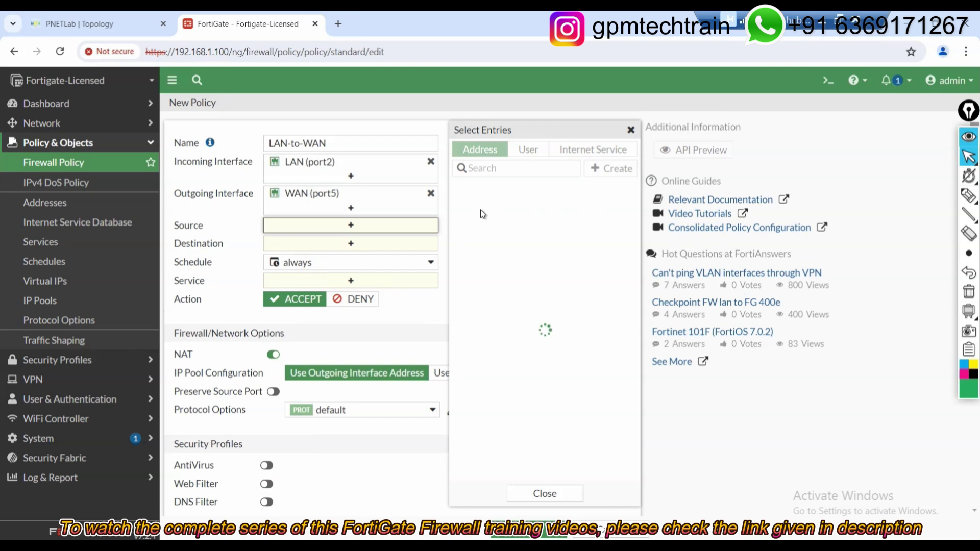
left_click(476, 205)
left_click(343, 257)
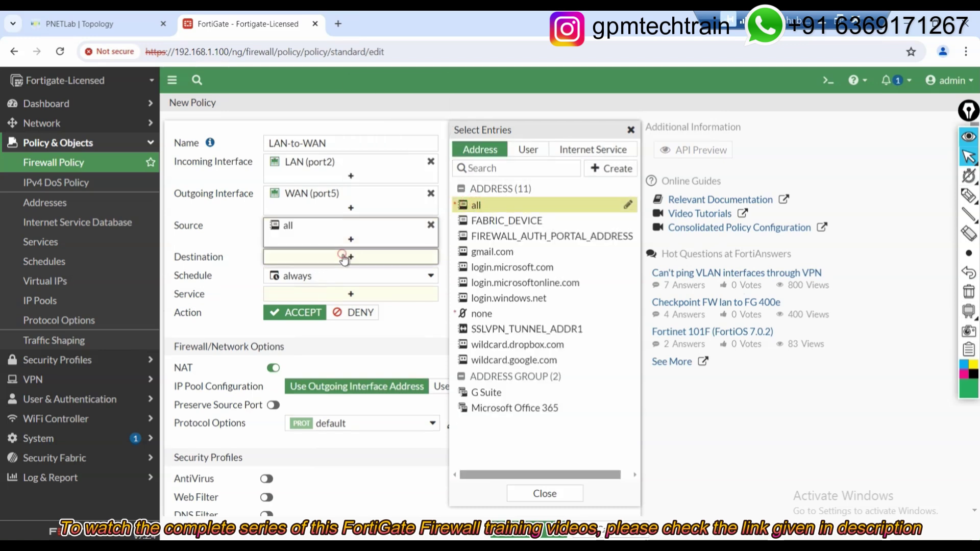
left_click(476, 204)
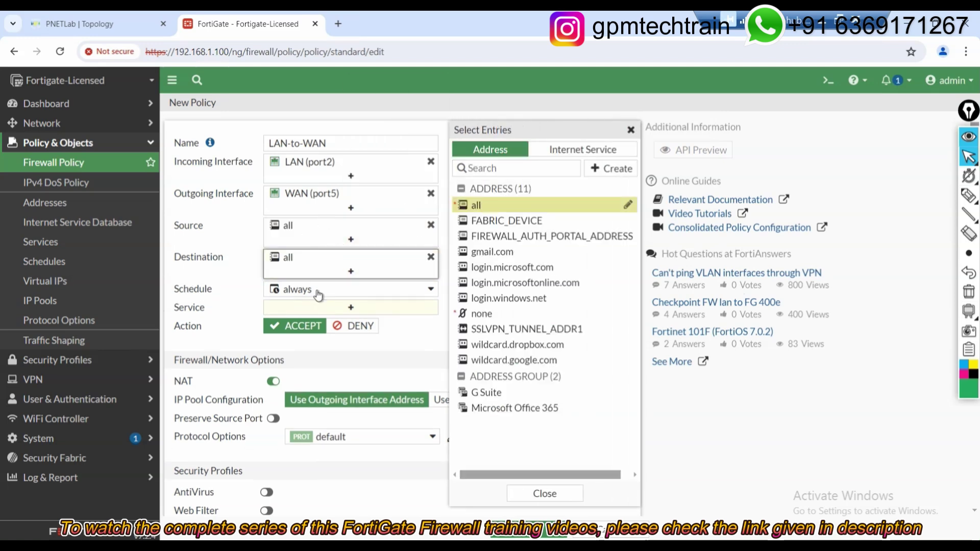
left_click(357, 307)
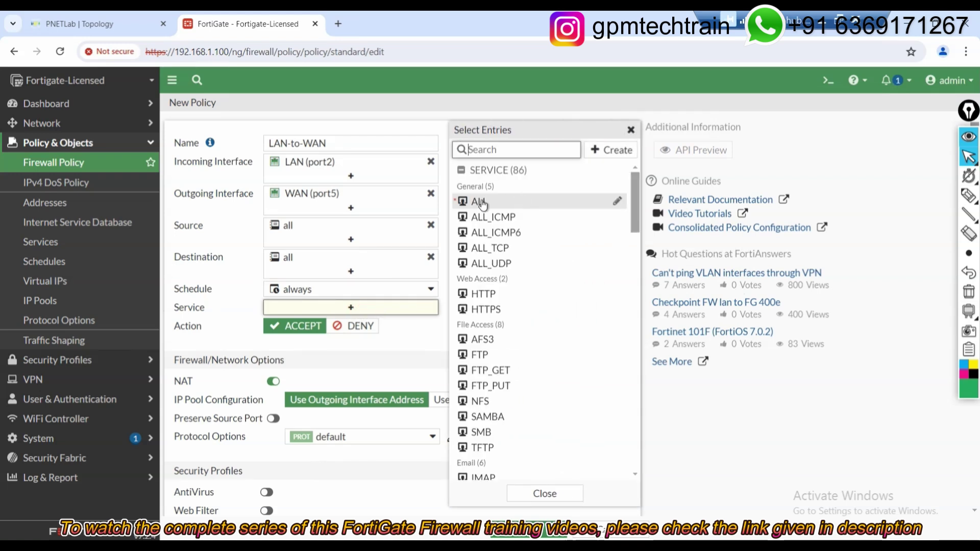
left_click(480, 202)
left_click(216, 277)
Step: Compare the NAT option Use Dynamic IP Pool with Use Outgoing Interface Address, and turn NAT off for the policy
scroll(216, 277, "down", 3)
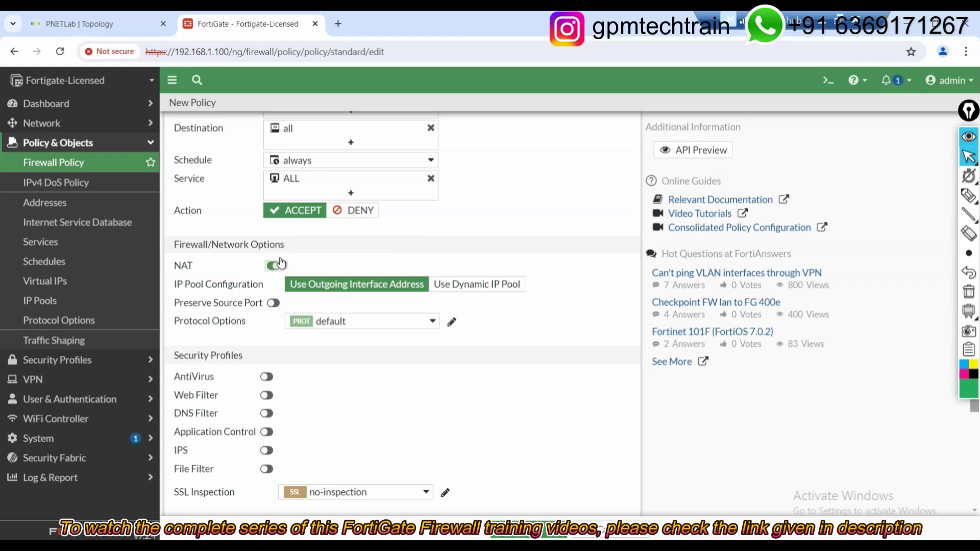
left_click_drag(198, 268, 173, 267)
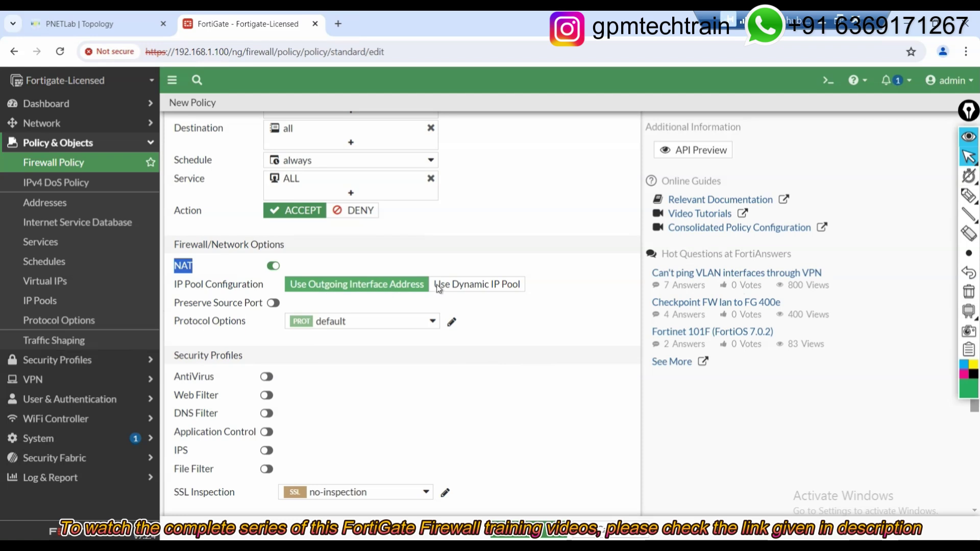
left_click(477, 284)
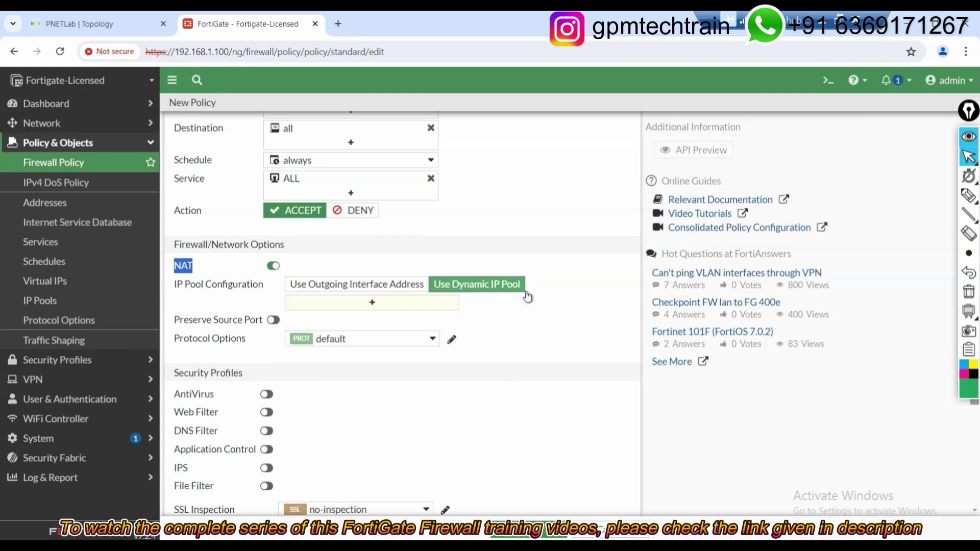
left_click(382, 287)
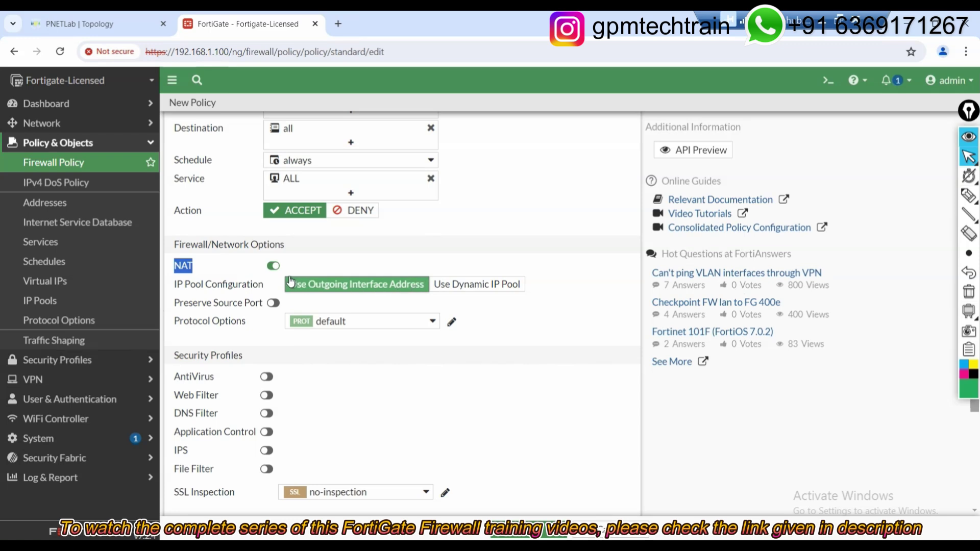
left_click(274, 266)
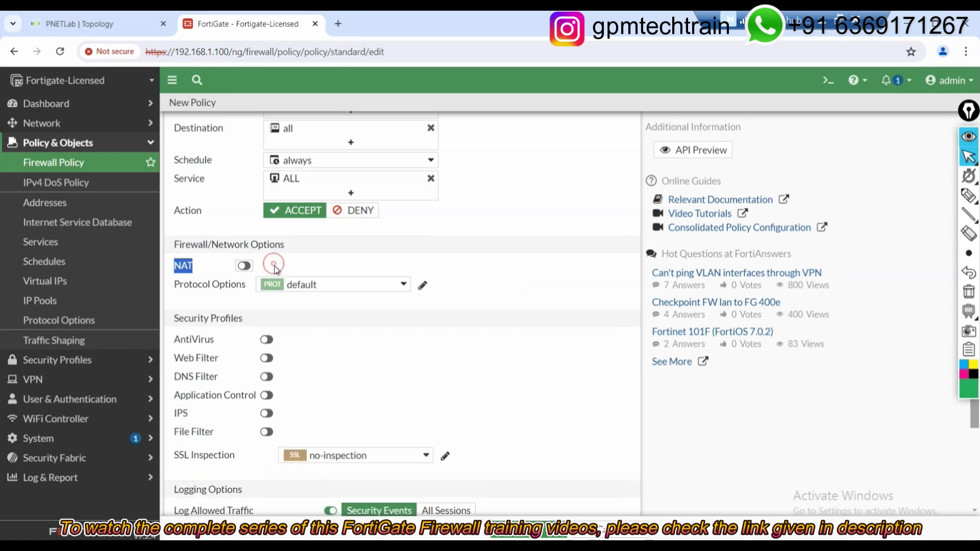
Step: Turn NAT back on for the policy using the outgoing interface address, log all sessions, and save the policy
left_click(245, 267)
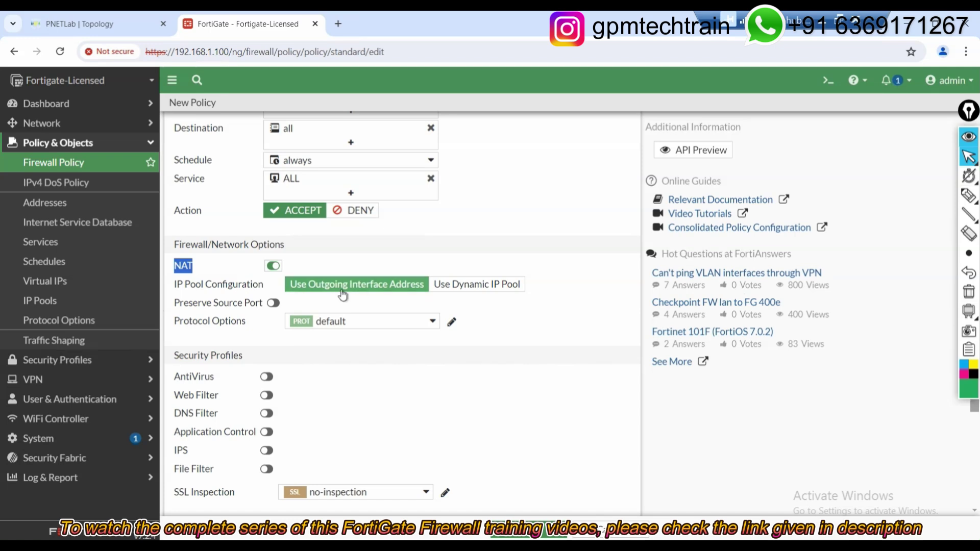
scroll(430, 391, "down", 3)
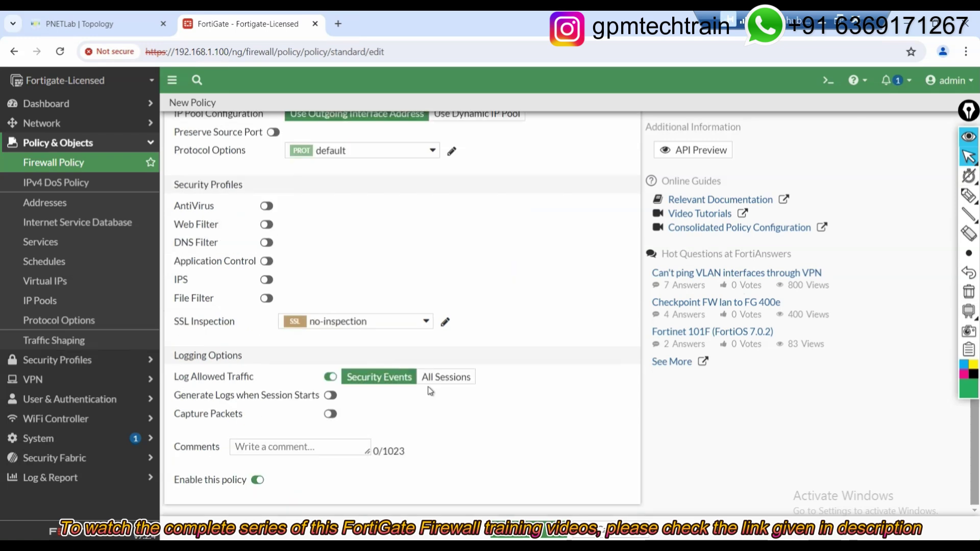
left_click(457, 380)
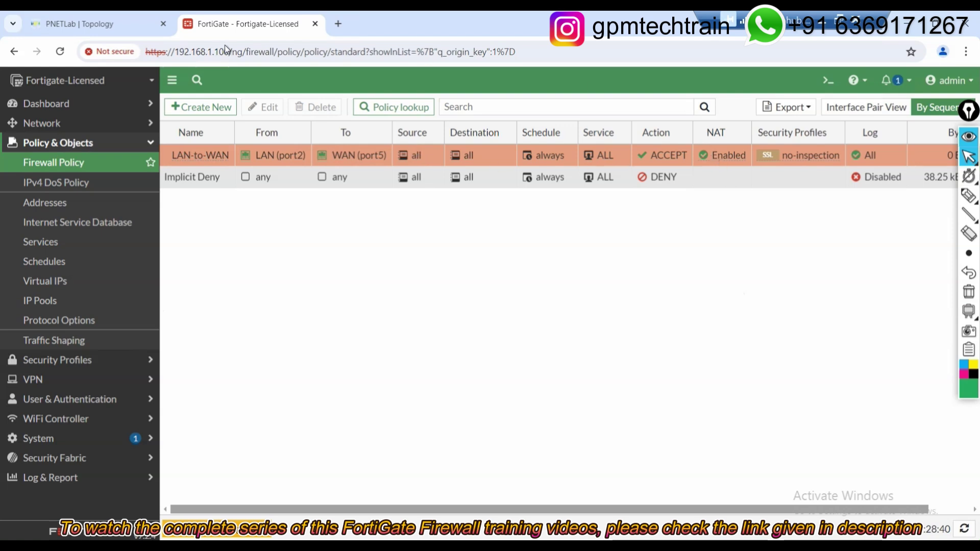
Step: Check the firewall's WAN side in the topology, and review the LAN (port2) and WAN (port5) addresses in the interface list
left_click(137, 33)
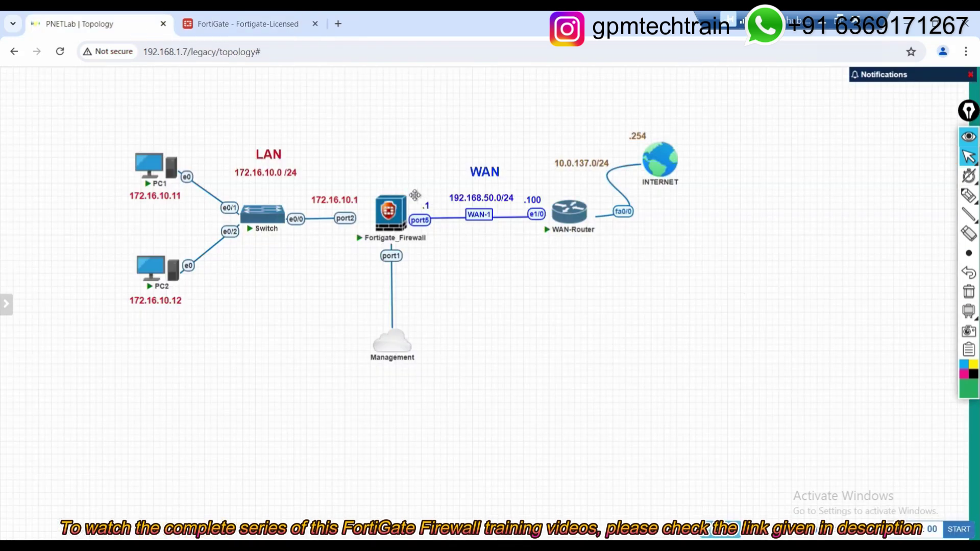
mouse_move(413, 201)
left_click(265, 19)
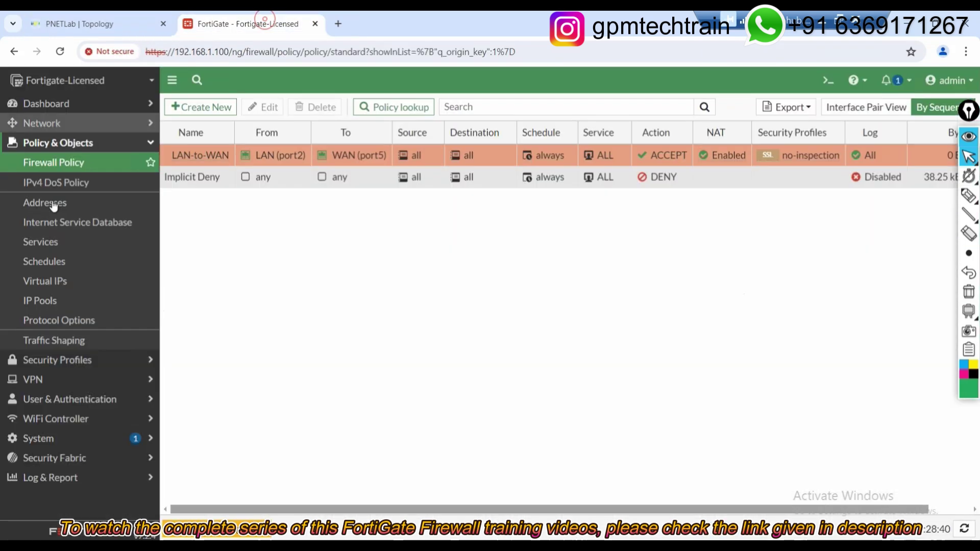
left_click(72, 123)
left_click(72, 142)
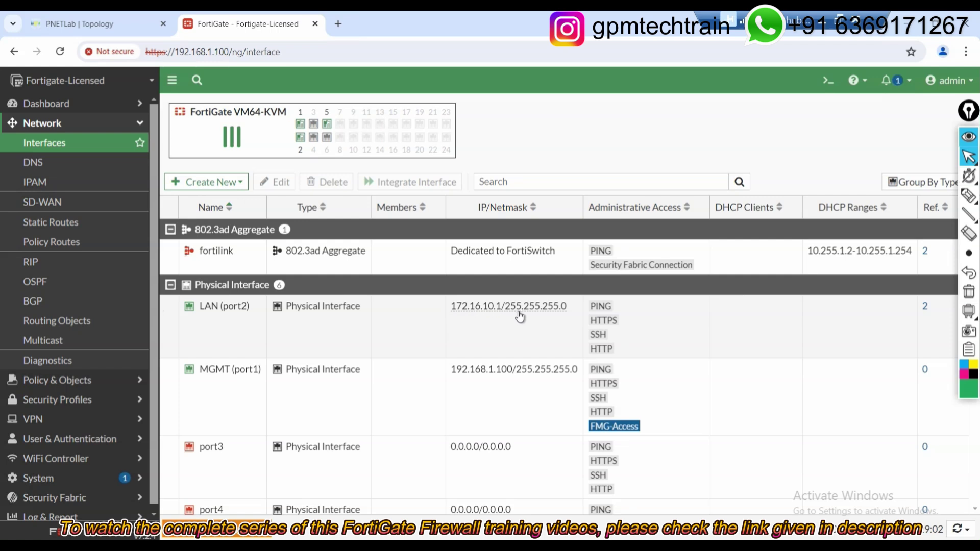
scroll(462, 378, "down", 4)
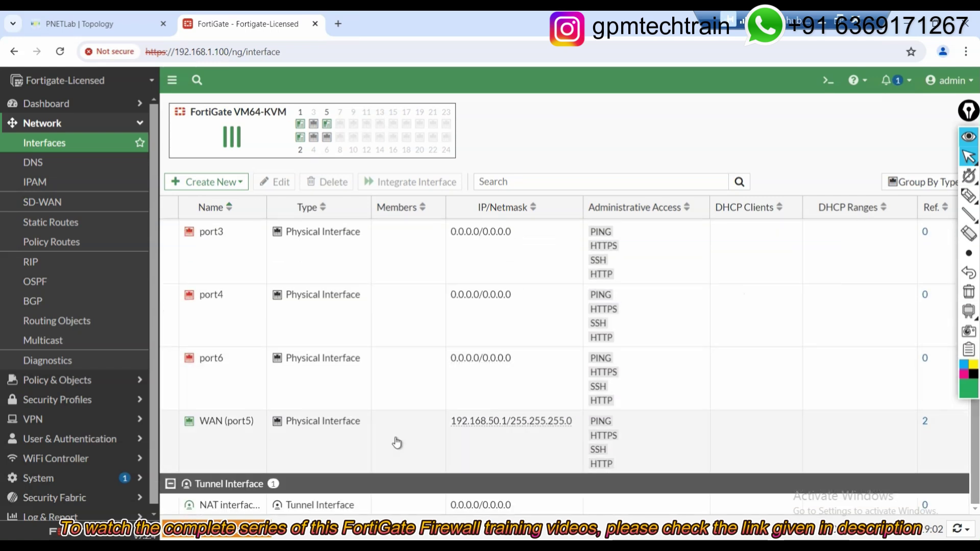
mouse_move(495, 428)
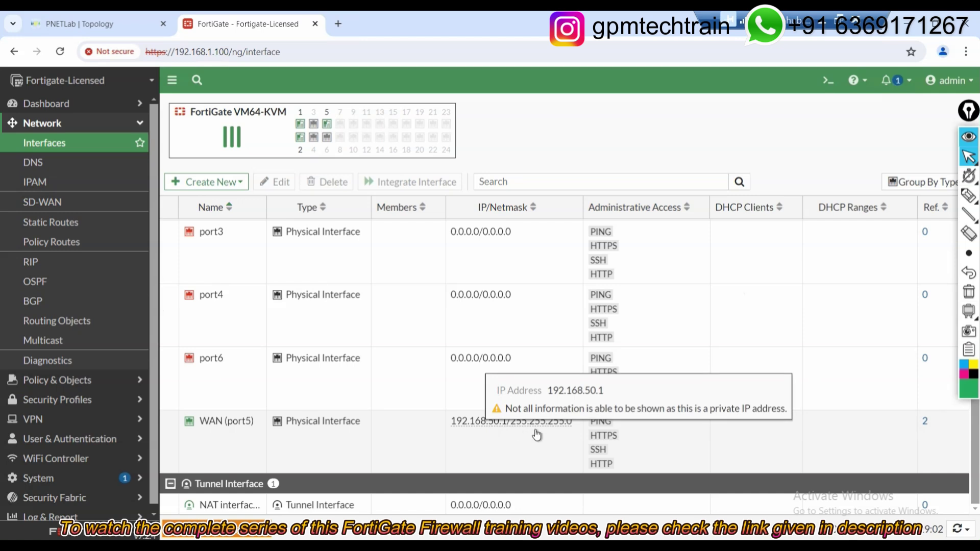
scroll(493, 316, "up", 4)
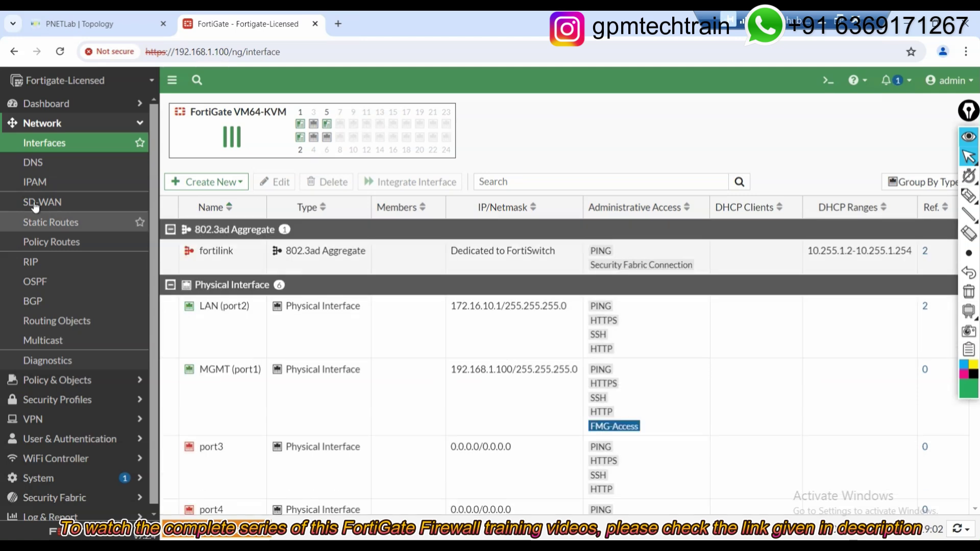
Step: Return to the PNETLab topology, bring up PC1's terminal, and run ping 8.8.8.8
left_click(103, 23)
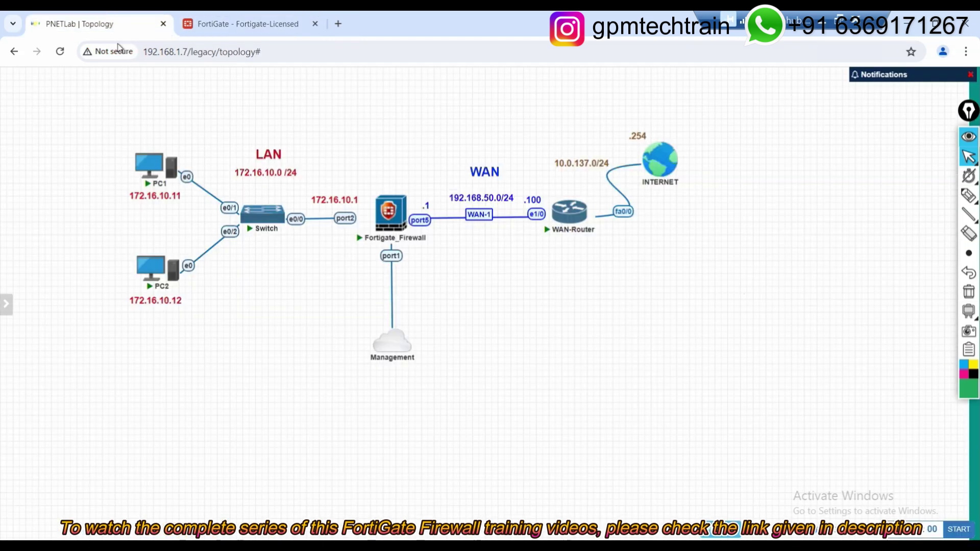
left_click(147, 171)
left_click(603, 155)
mouse_move(235, 546)
left_click(190, 507)
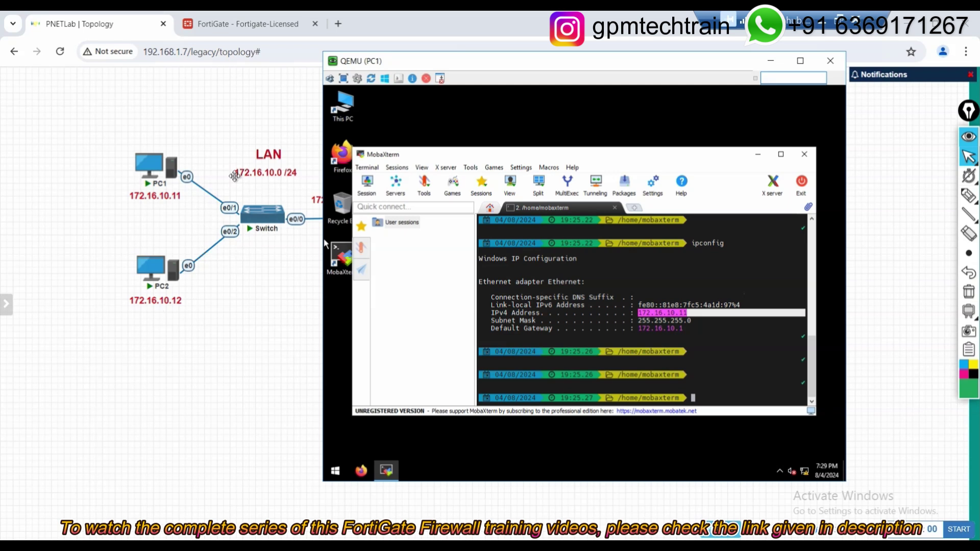
left_click(711, 352)
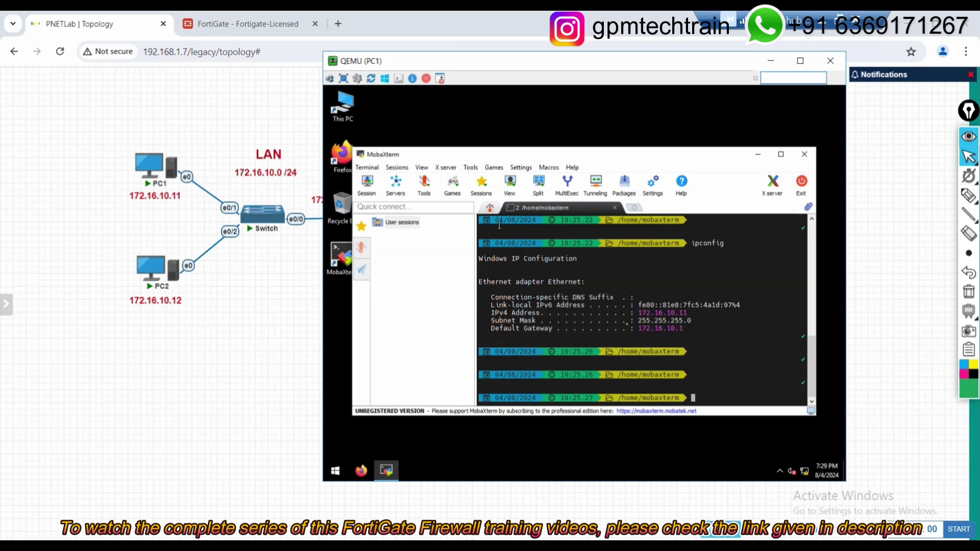
key("Return")
key("Return")
key("Return")
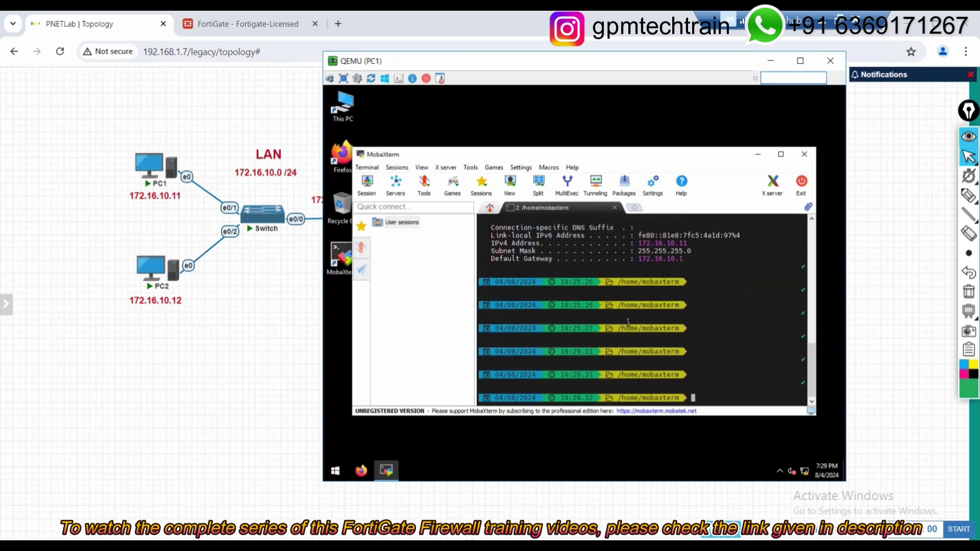
type("ping 8.8.8.8")
key("Return")
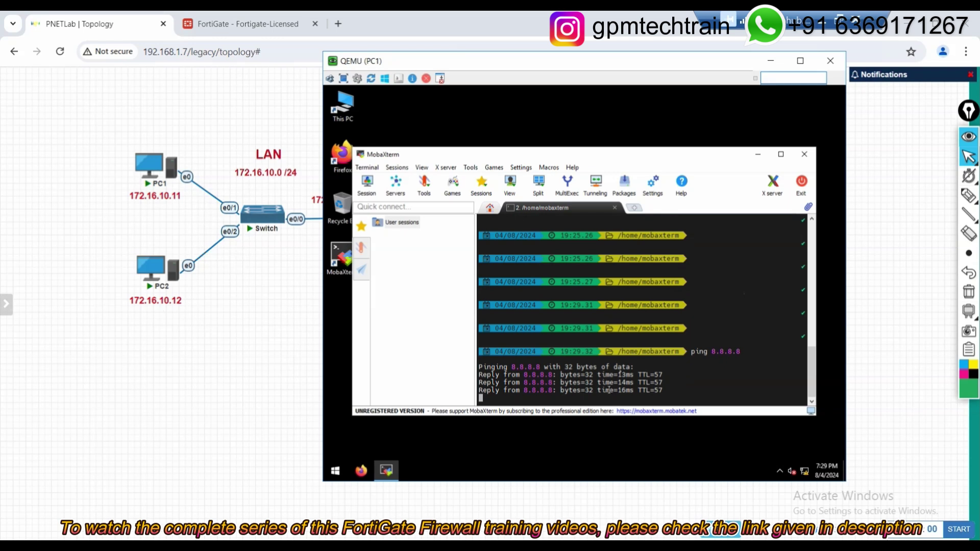
Step: Run ping 8.8.8.8 -t on PC1 for a continuous ping and minimise the PC1 window
key("Up")
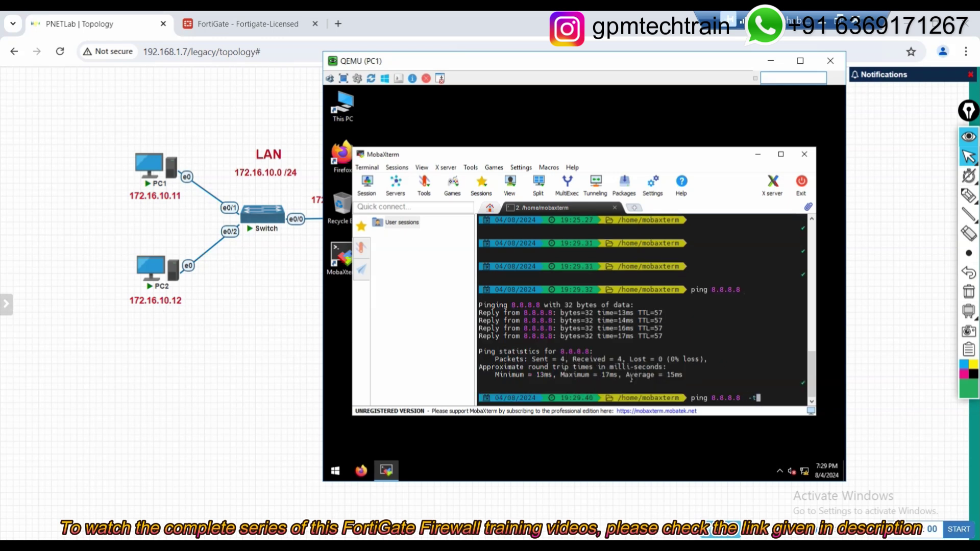
key("Return")
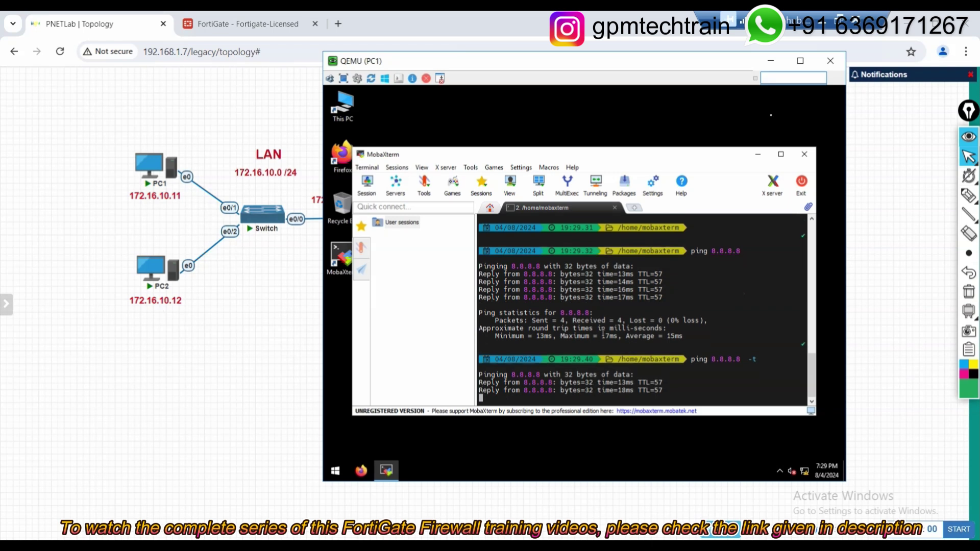
left_click(771, 61)
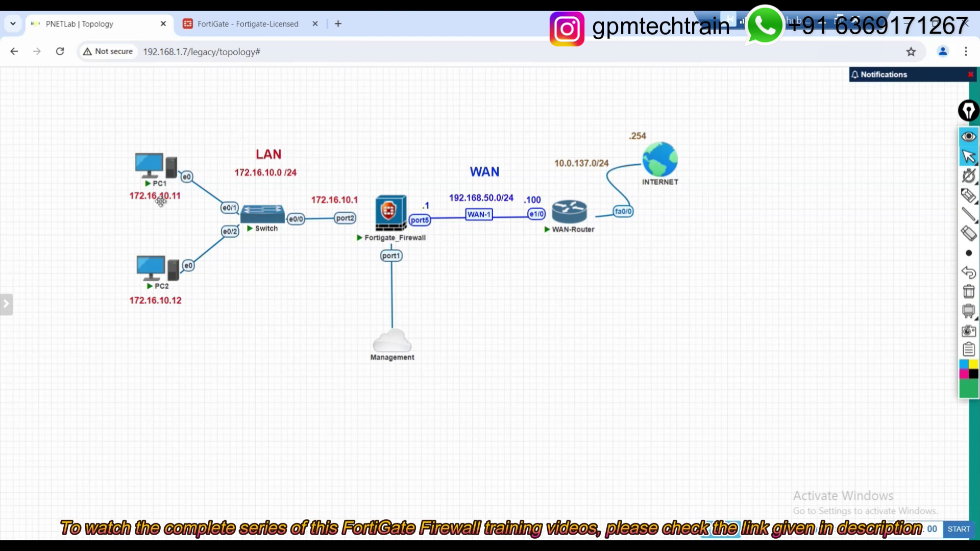
Step: Start a Wireshark capture on Fortigate_Firewall's port2, dismiss the update offer, and minimise the capture windows
mouse_move(388, 214)
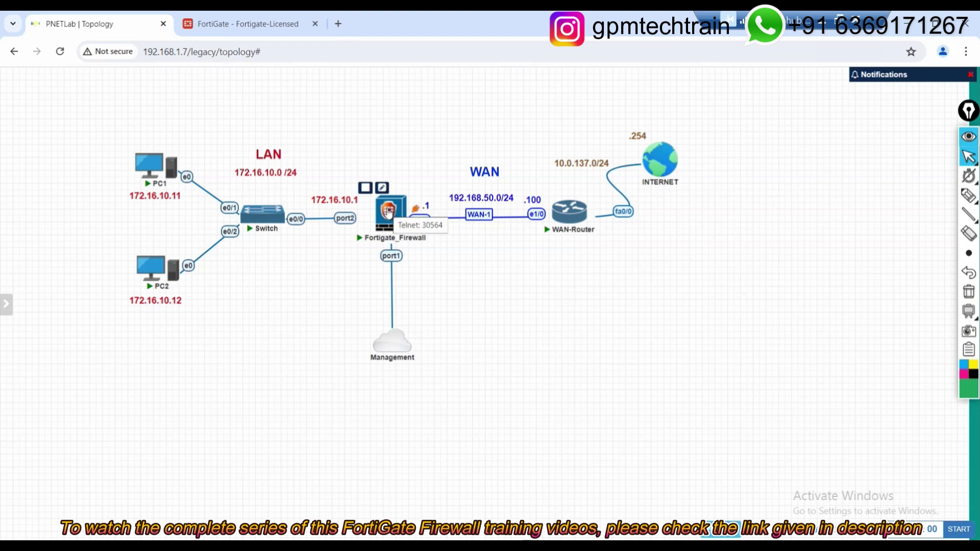
right_click(388, 214)
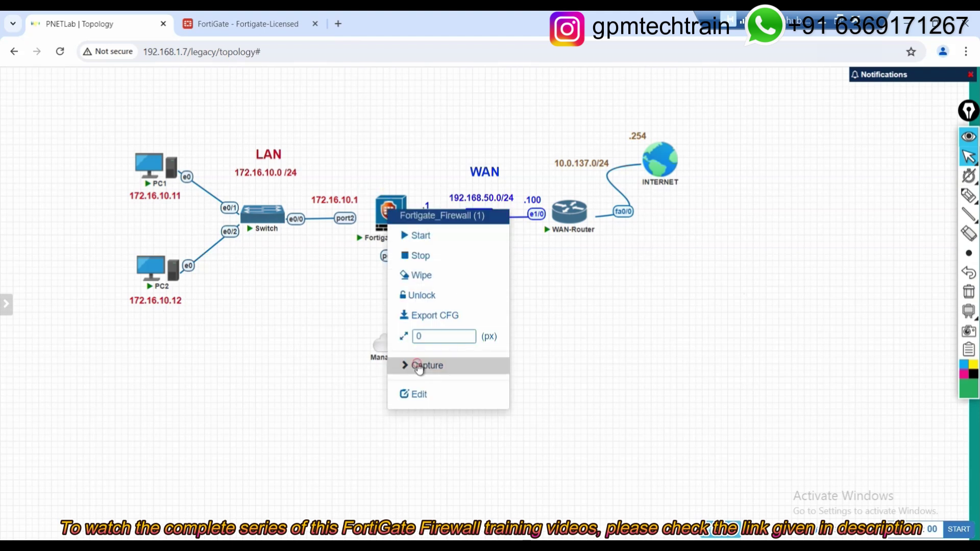
mouse_move(420, 366)
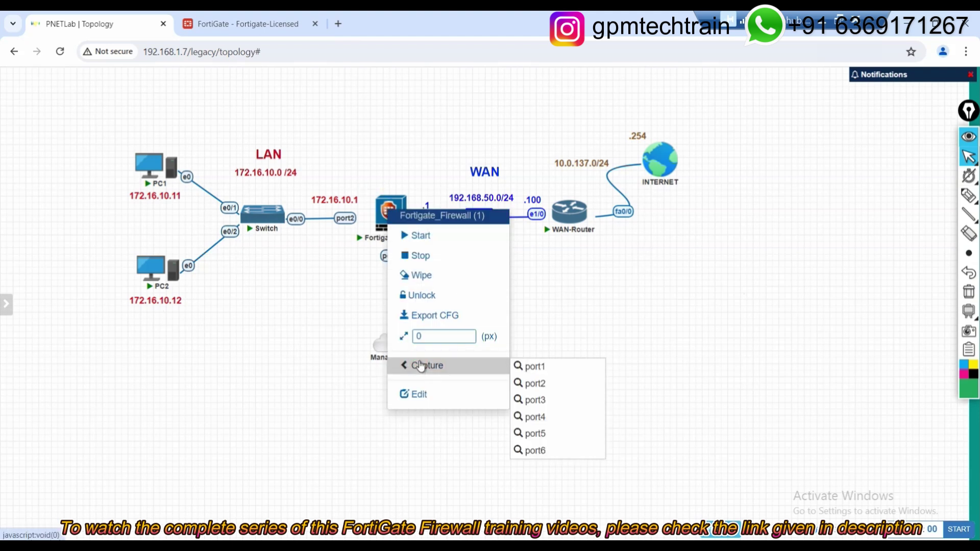
left_click(539, 383)
left_click(512, 149)
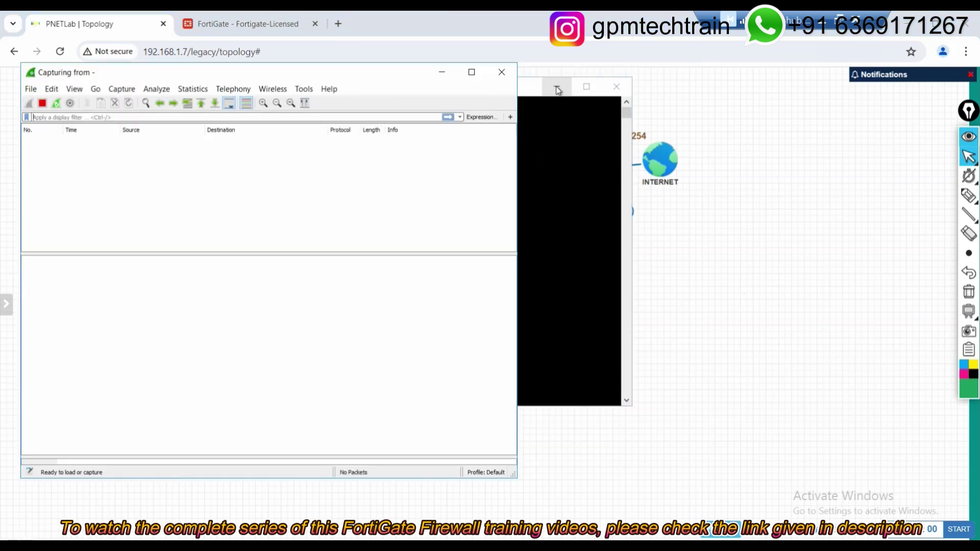
left_click(558, 90)
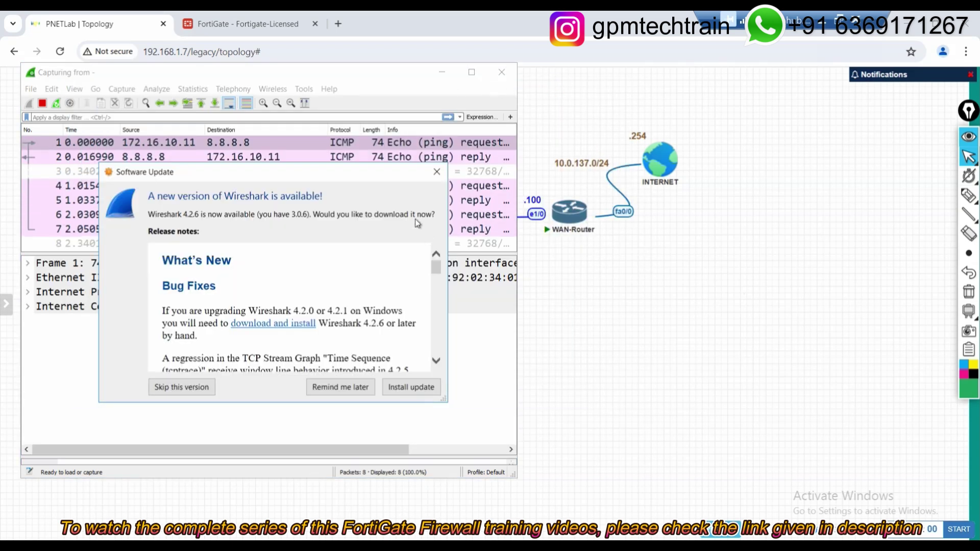
left_click(436, 172)
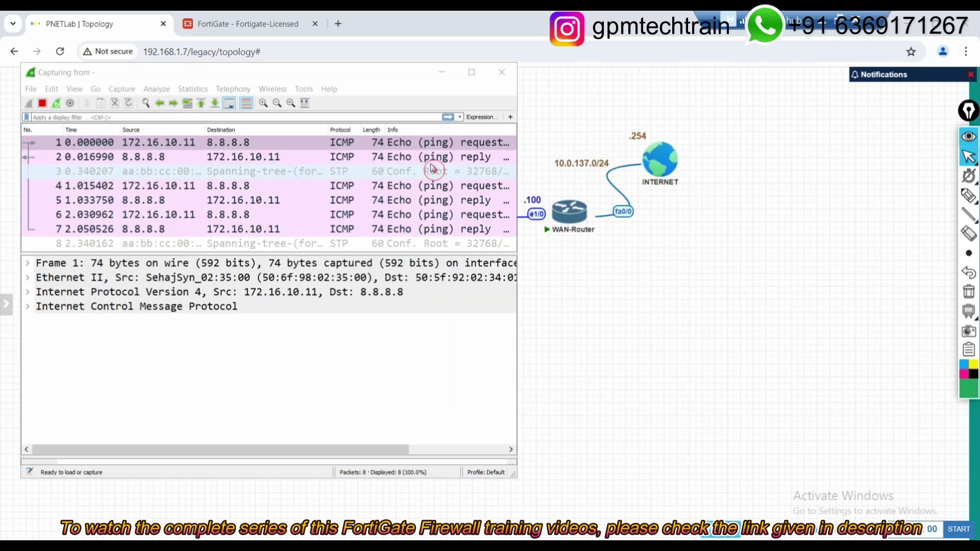
left_click(442, 72)
Step: Start a second Wireshark capture on Fortigate_Firewall's port5 and return to the topology
right_click(390, 209)
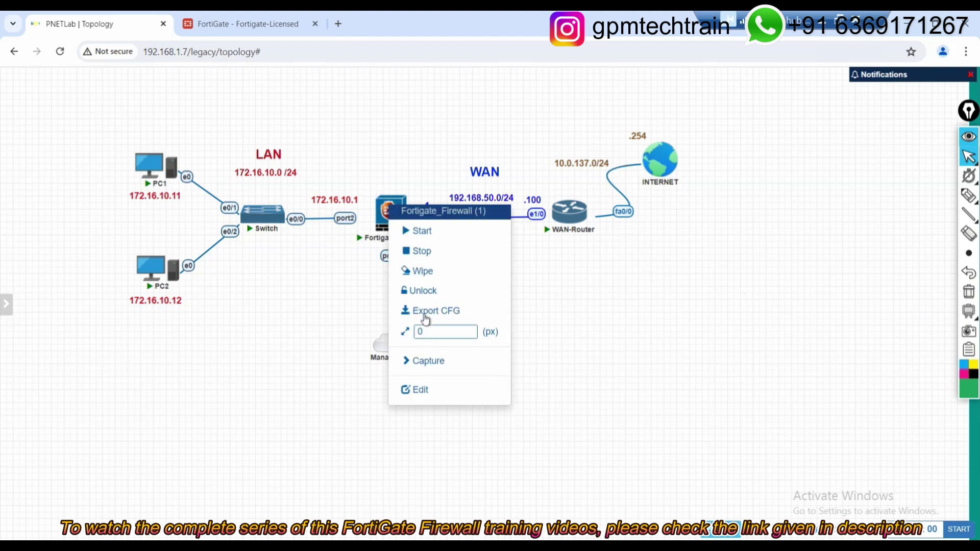
mouse_move(430, 367)
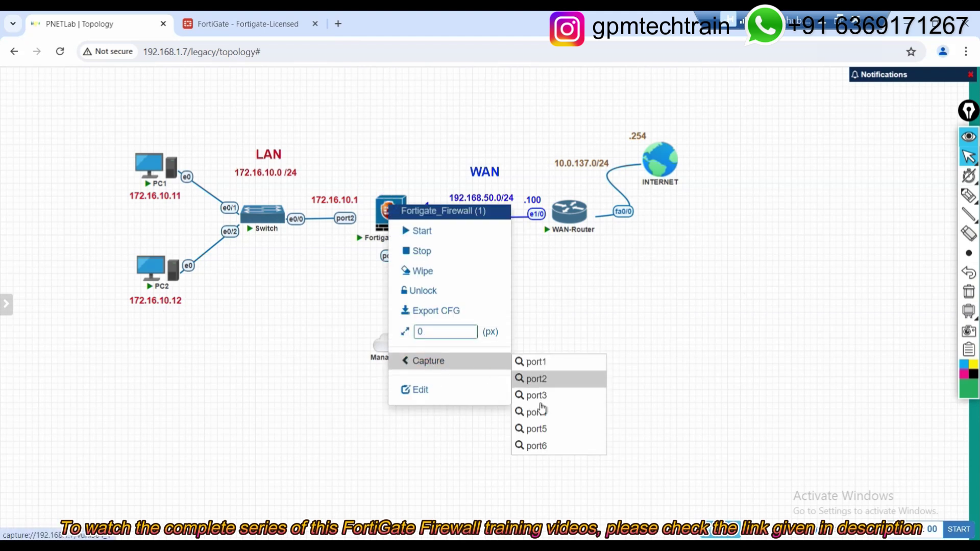
left_click(535, 430)
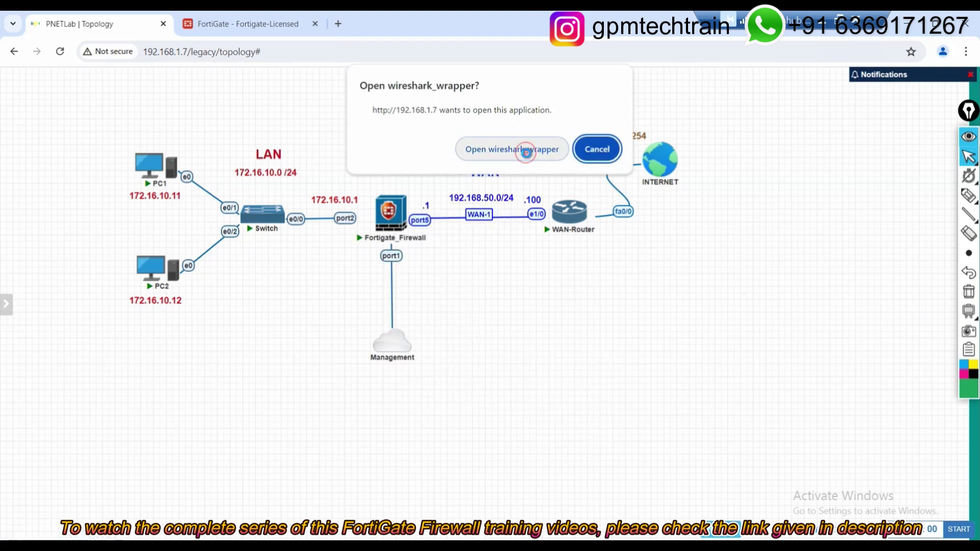
left_click(525, 150)
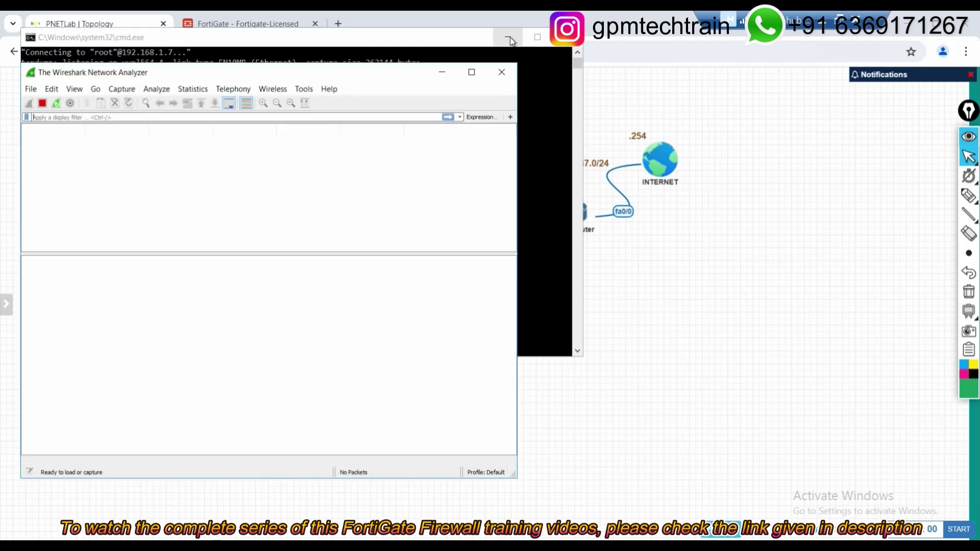
left_click(508, 36)
left_click(665, 361)
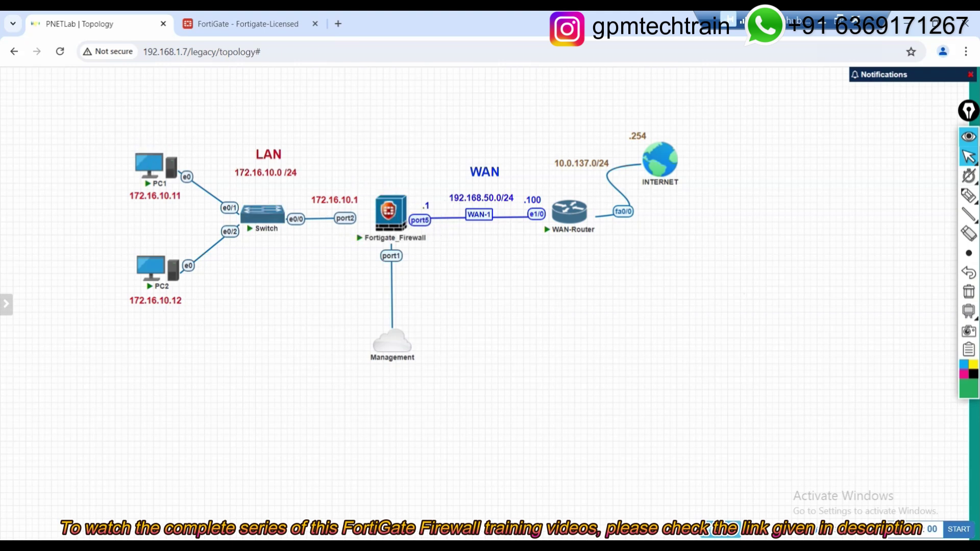
Step: Check PC1's continuous ping to 8.8.8.8 in its terminal and go back to the topology
left_click(291, 505)
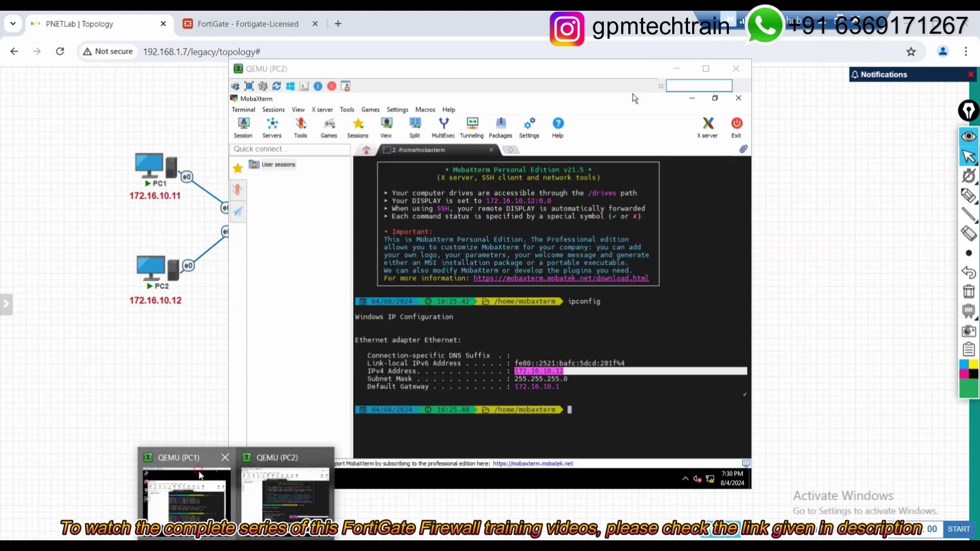
left_click(171, 497)
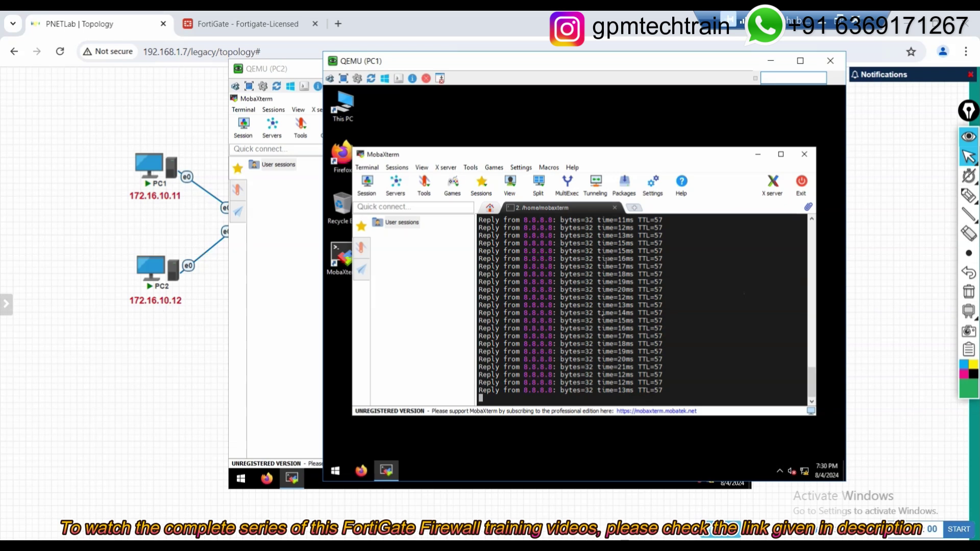
left_click(891, 209)
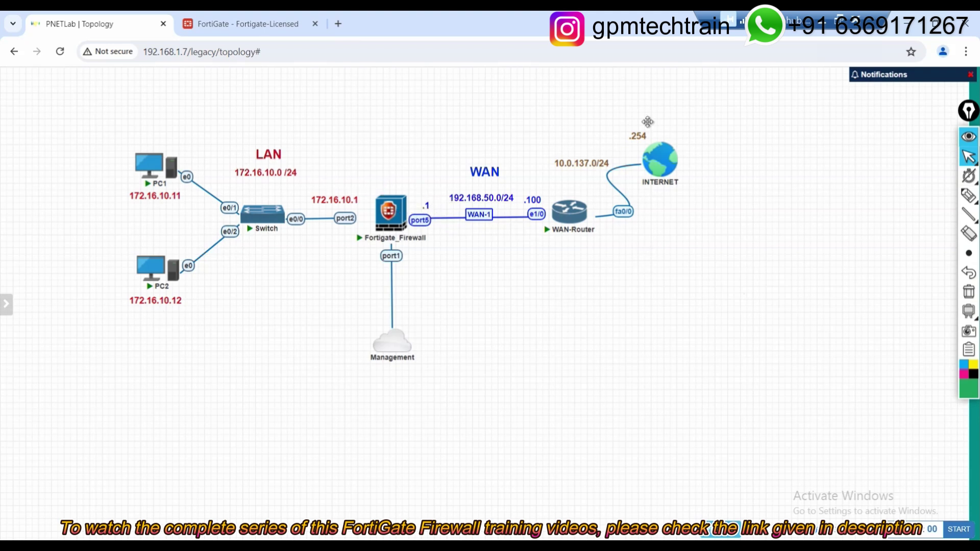
Step: Bring up the port2 capture in Wireshark and snap its window to the left half of the screen
mouse_move(149, 185)
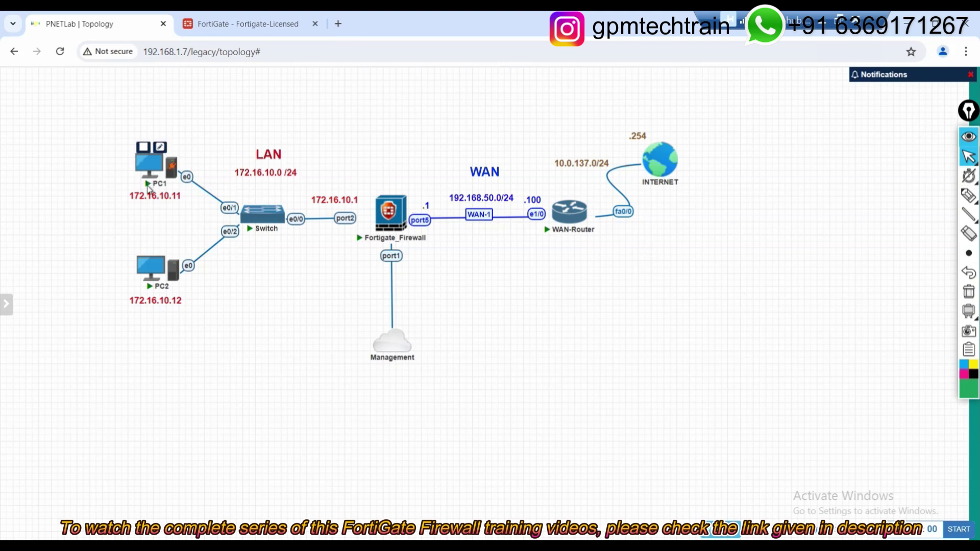
mouse_move(301, 546)
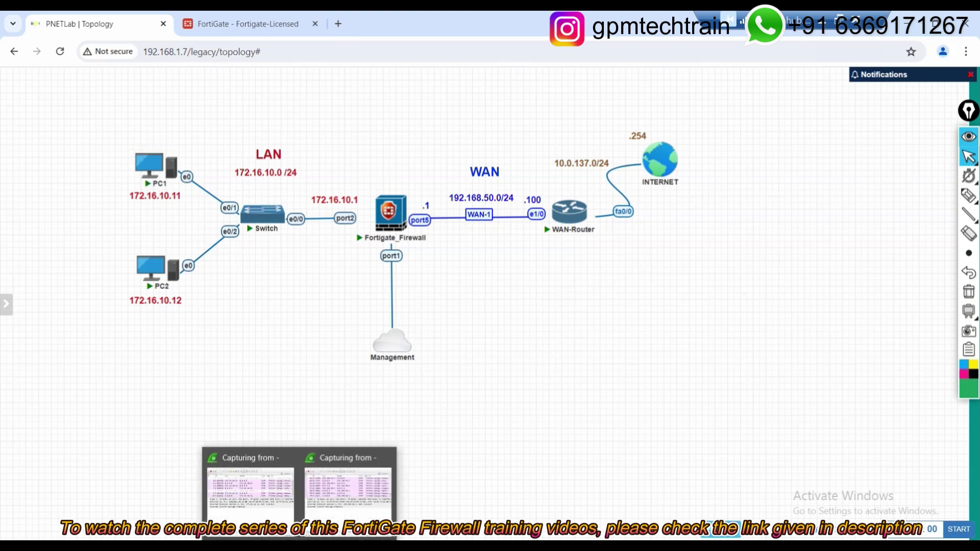
left_click(245, 485)
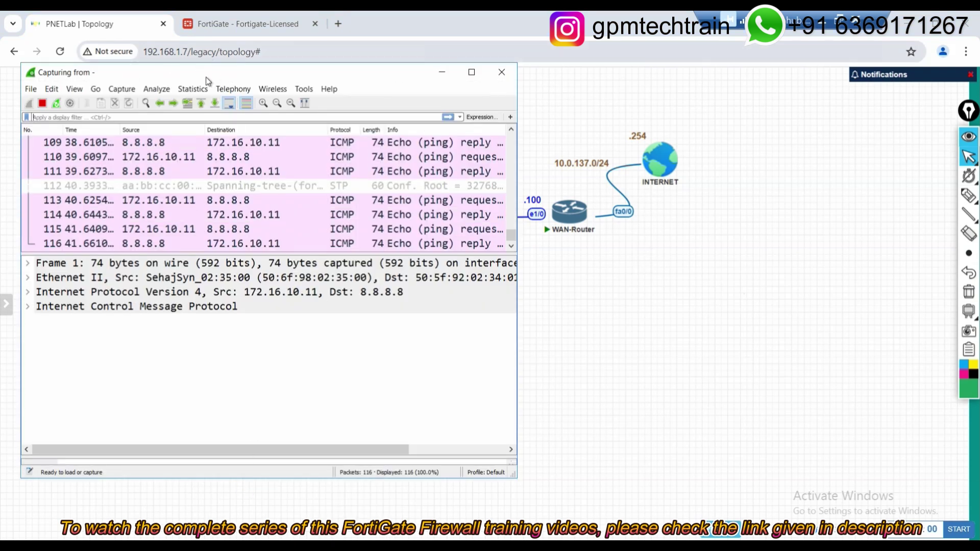
left_click_drag(231, 77, 27, 85)
left_click_drag(109, 82, 0, 84)
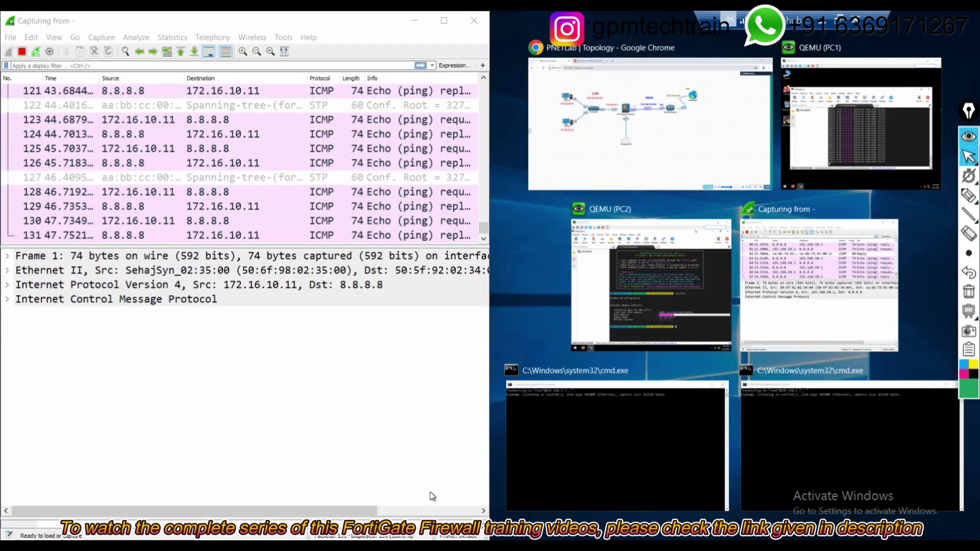
Step: Bring up the port5 capture in Wireshark and snap its window beside the port2 capture
left_click(299, 533)
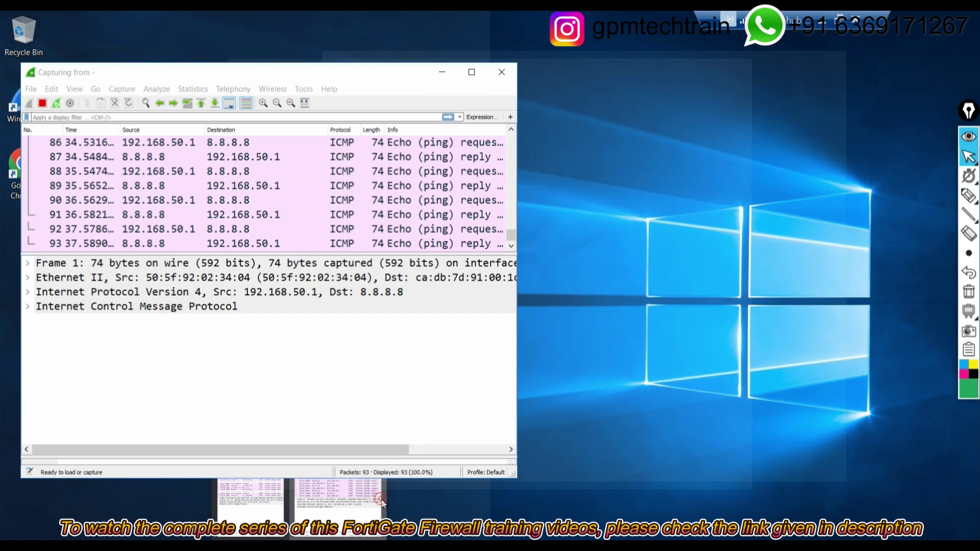
left_click(337, 485)
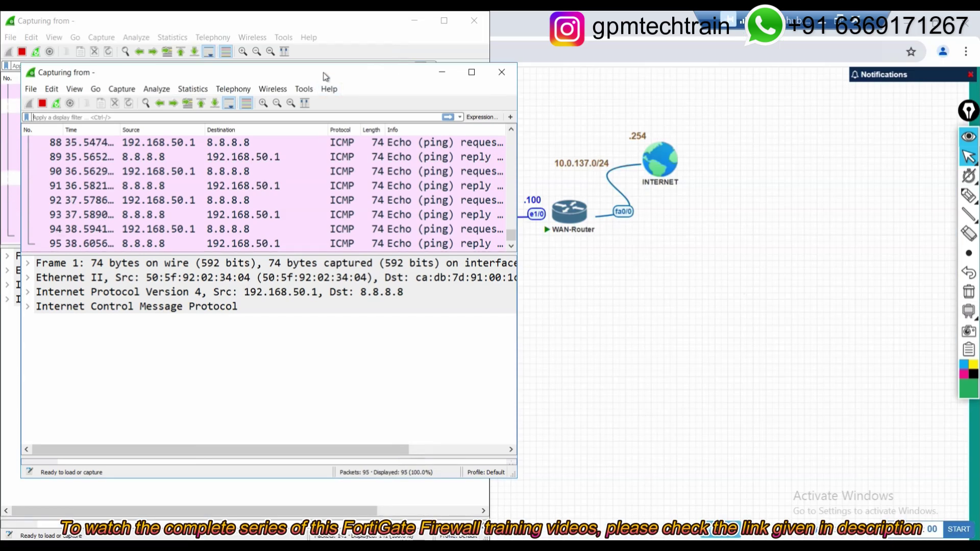
left_click_drag(88, 71, 979, 144)
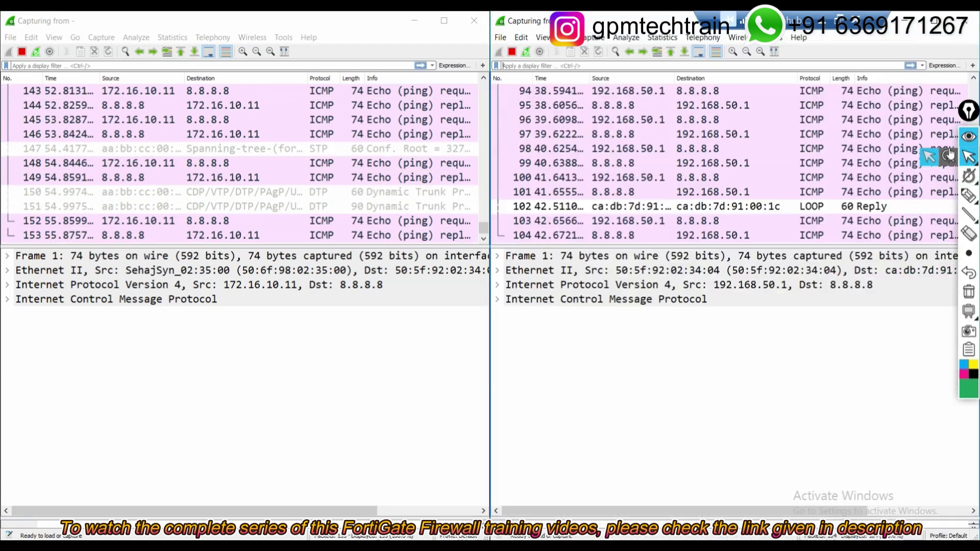
Step: Filter the port2 capture by icmp and narrow its Destination column
left_click(155, 66)
key("Down")
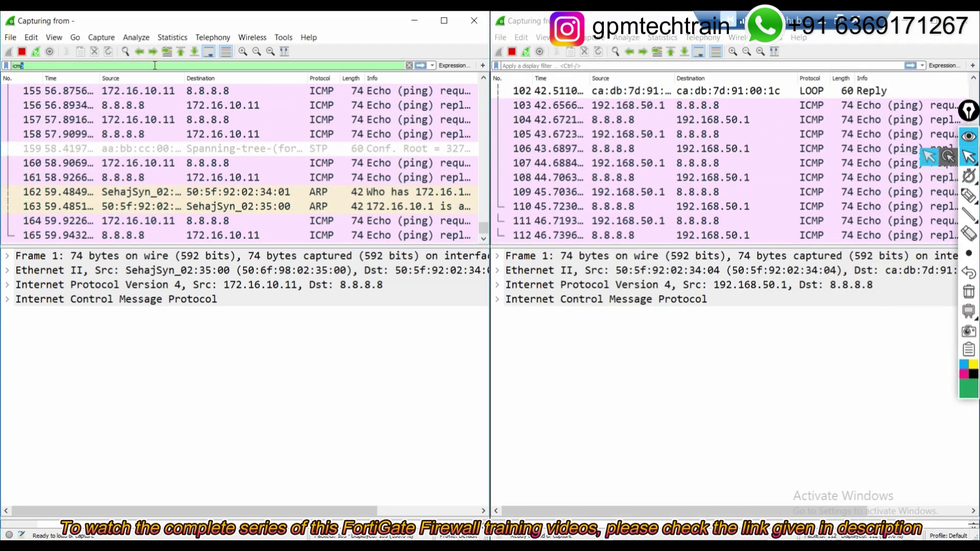
key("Return")
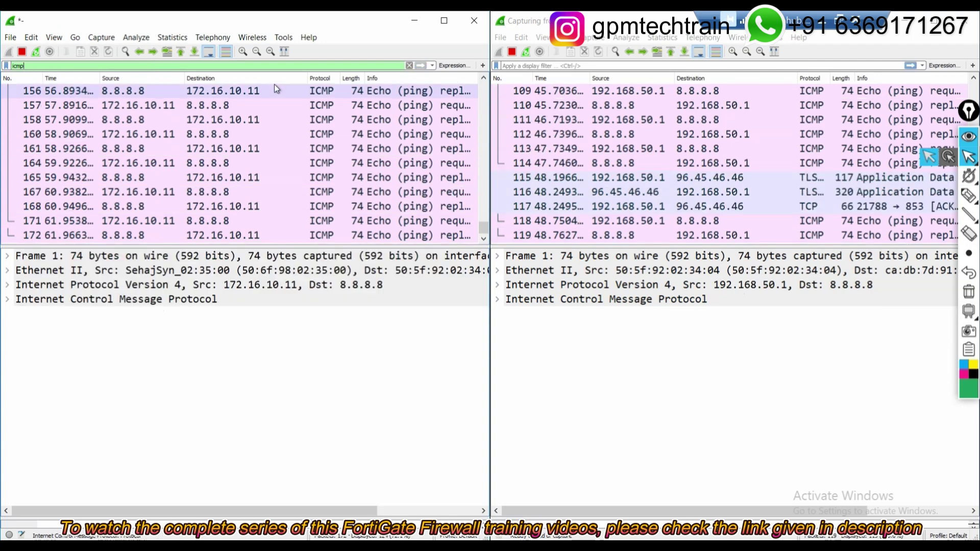
left_click_drag(307, 78, 255, 79)
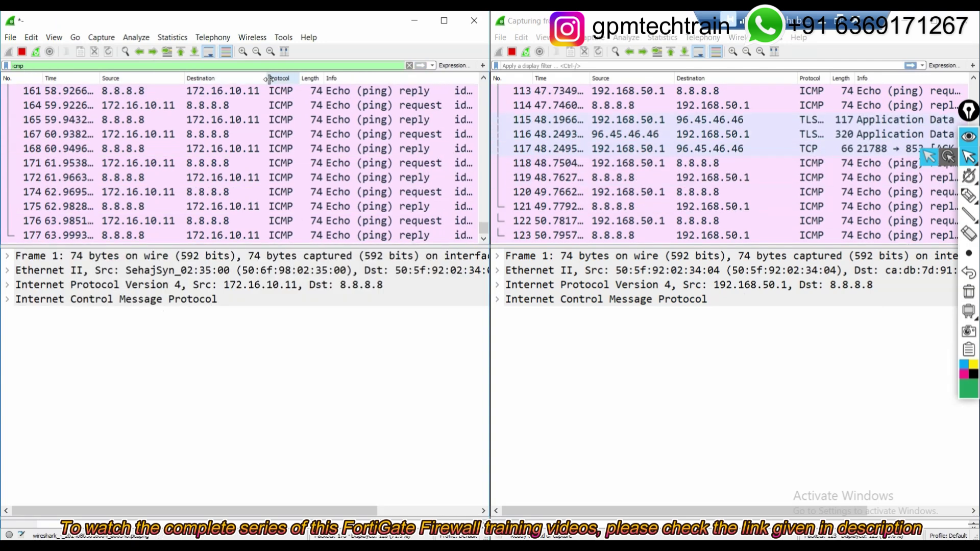
Step: Filter the port5 capture by icmp and narrow its Destination column
left_click(656, 64)
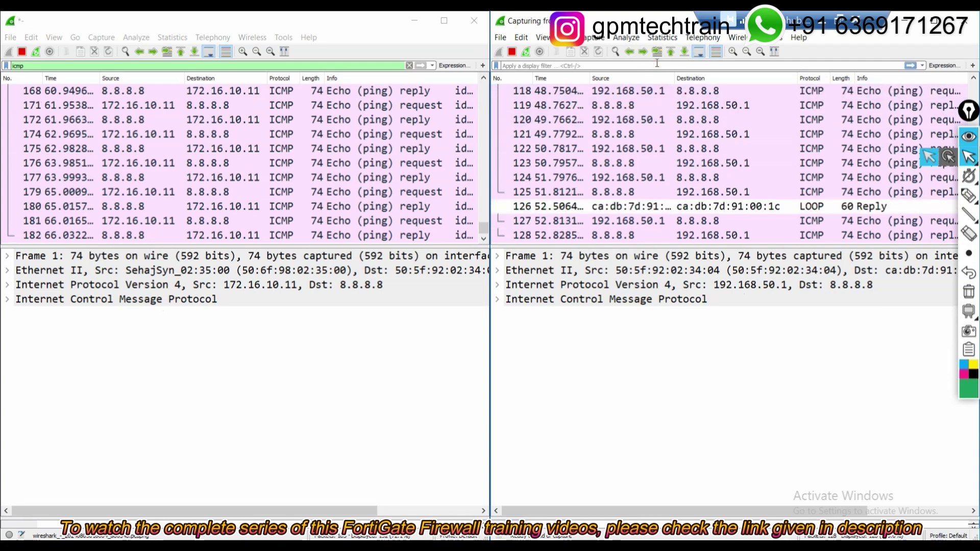
type("icmp")
key("Return")
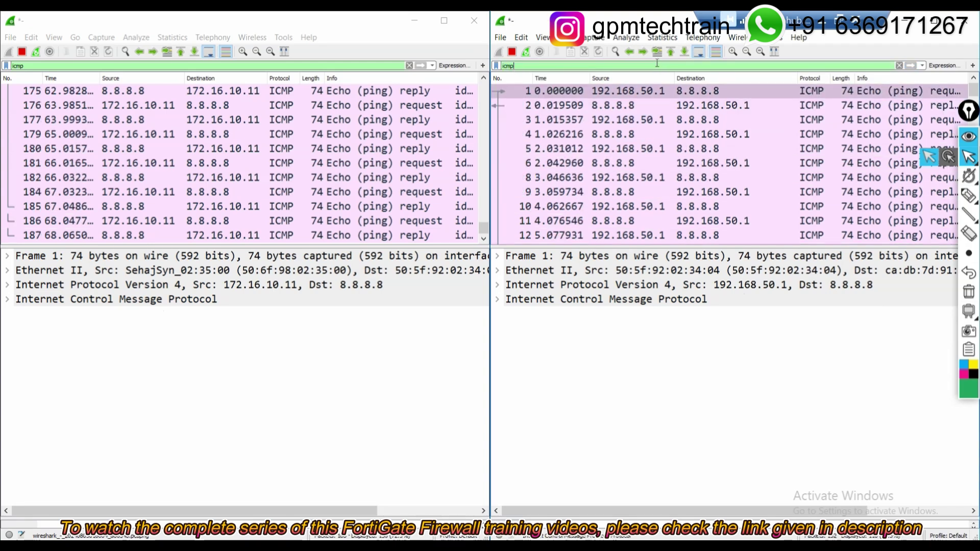
left_click_drag(798, 78, 767, 76)
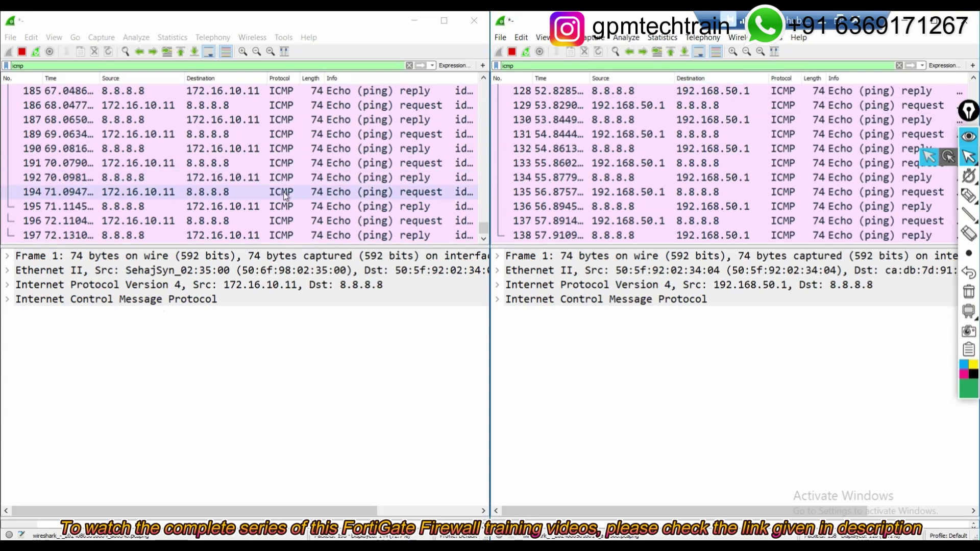
Step: Compare the source and destination addresses of the first ping request and reply in the port2 and port5 captures
scroll(177, 194, "up", 15)
scroll(176, 194, "up", 20)
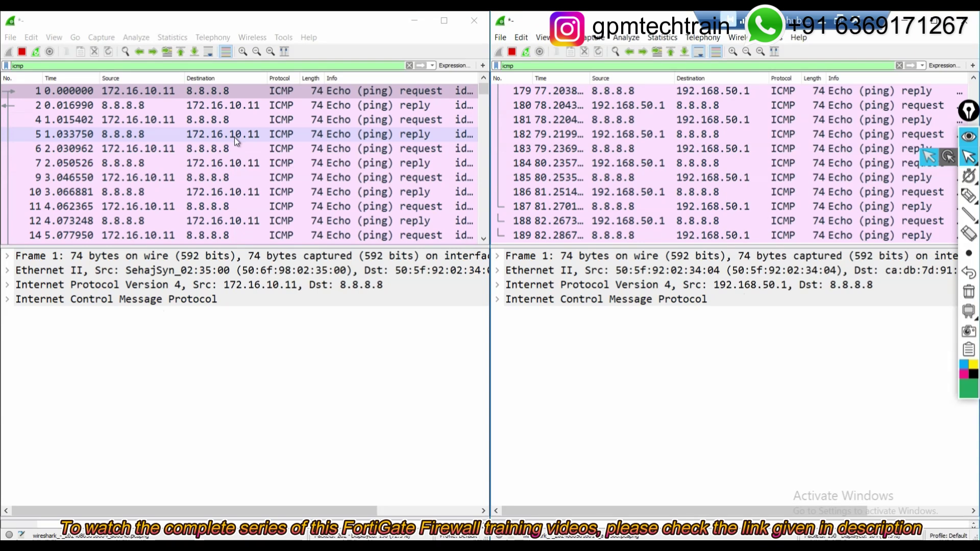
scroll(659, 163, "up", 20)
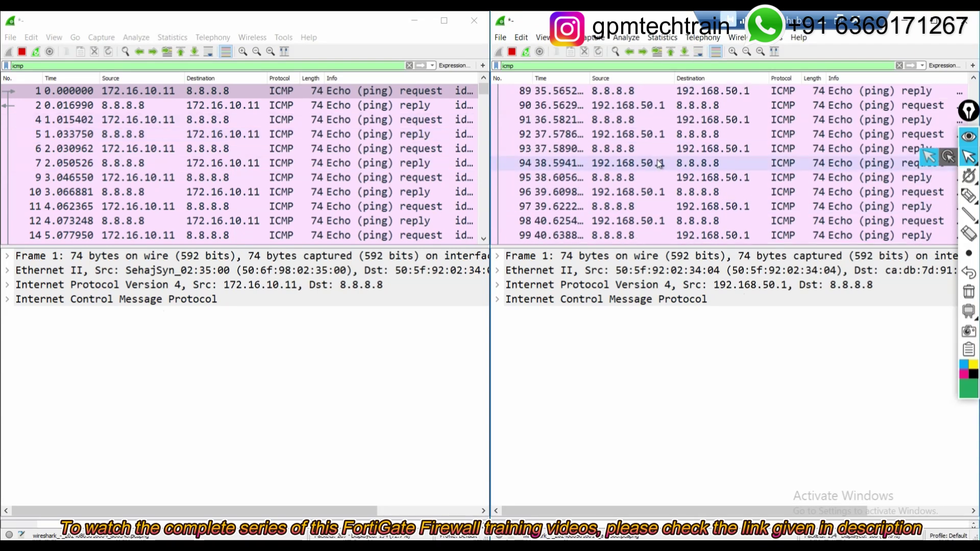
scroll(659, 163, "up", 20)
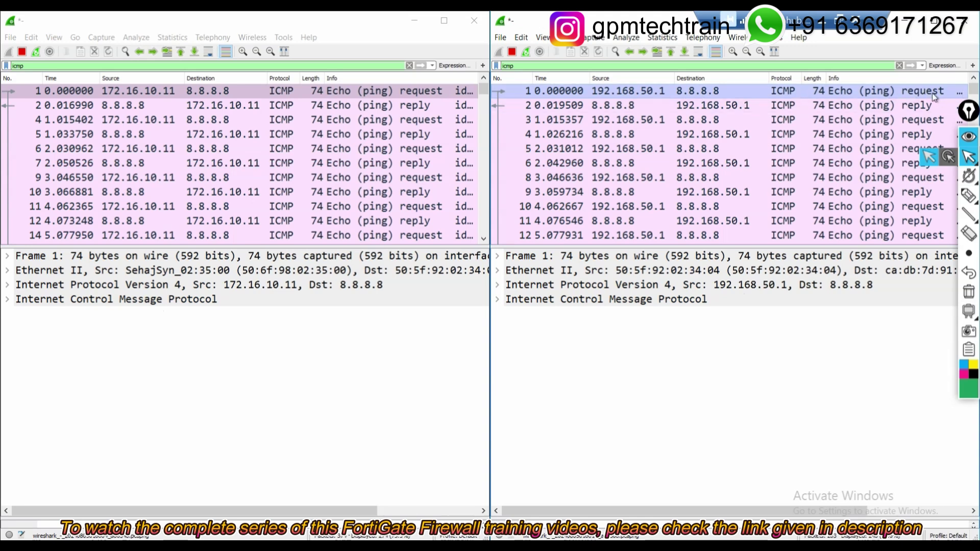
left_click(641, 106)
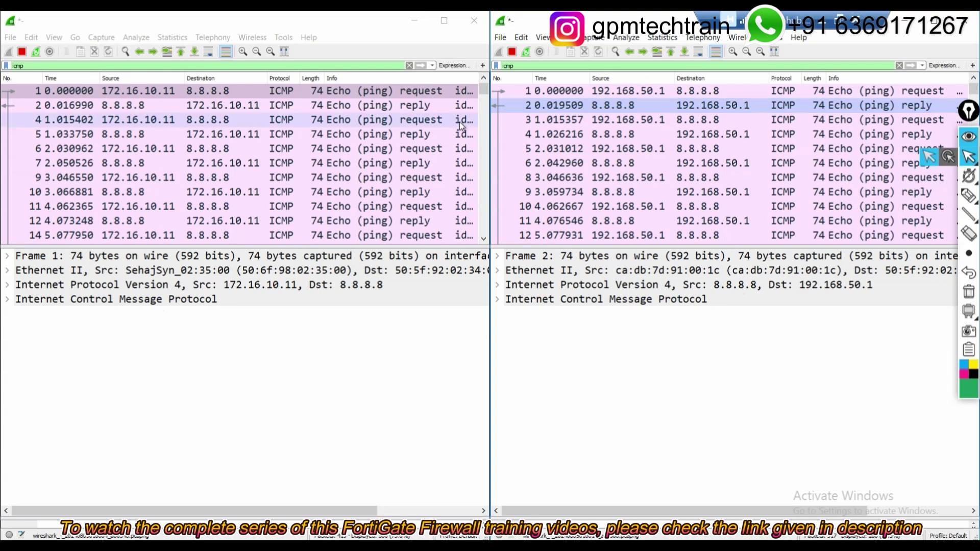
left_click(220, 106)
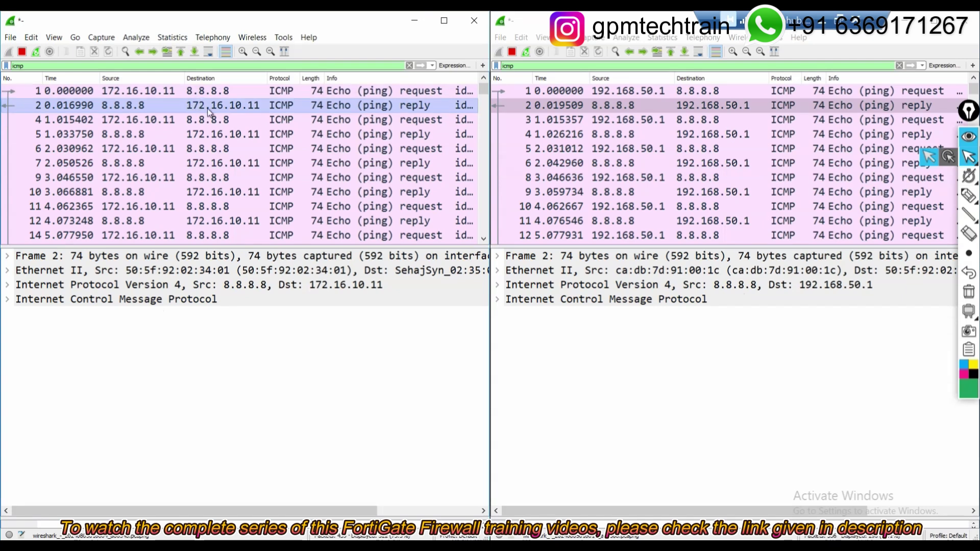
left_click(708, 107)
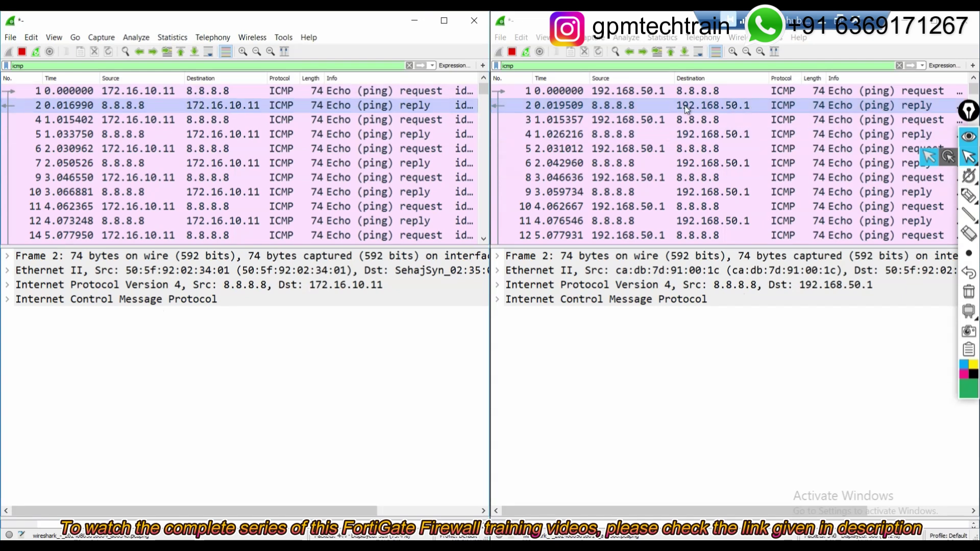
left_click(194, 105)
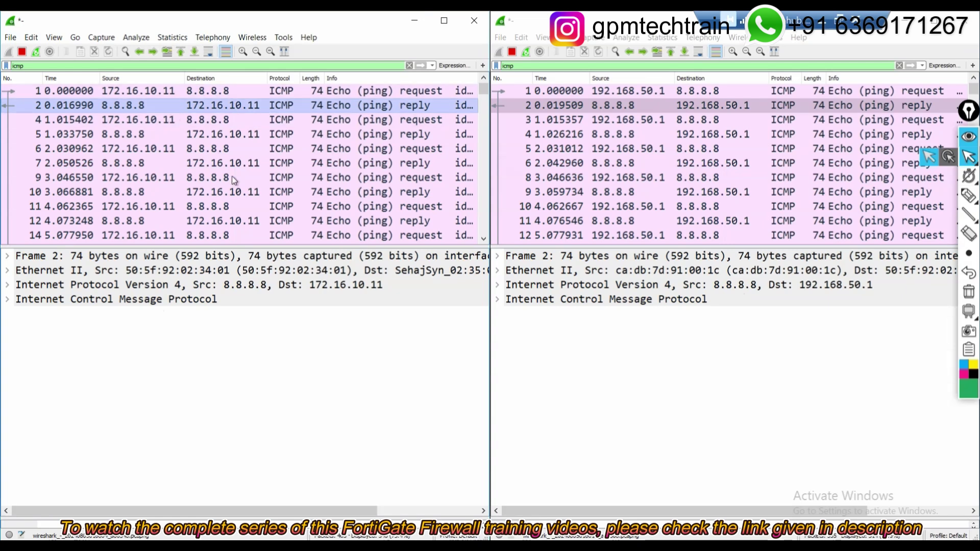
Step: Compare the second ping request and reply across both captures, then look through the subsequent ICMP packets
left_click(142, 121)
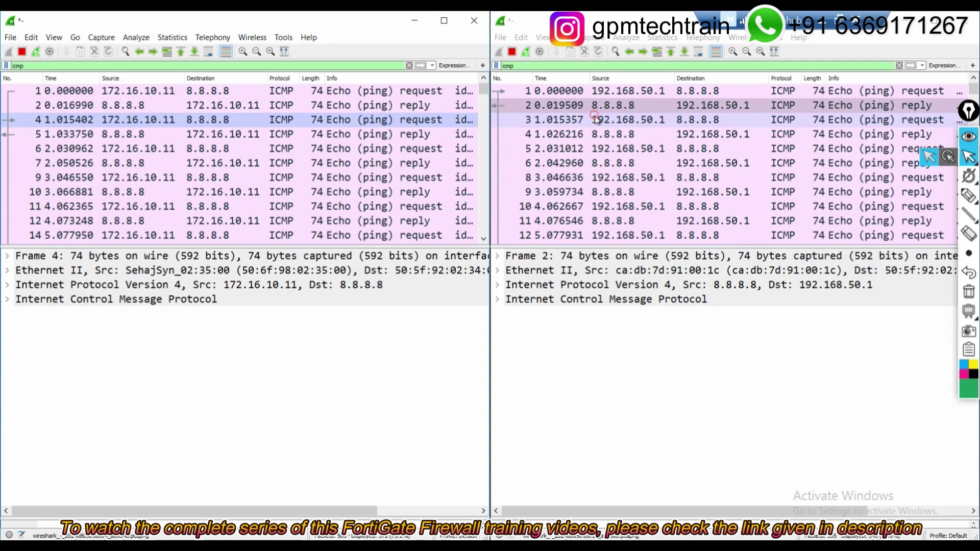
left_click(597, 119)
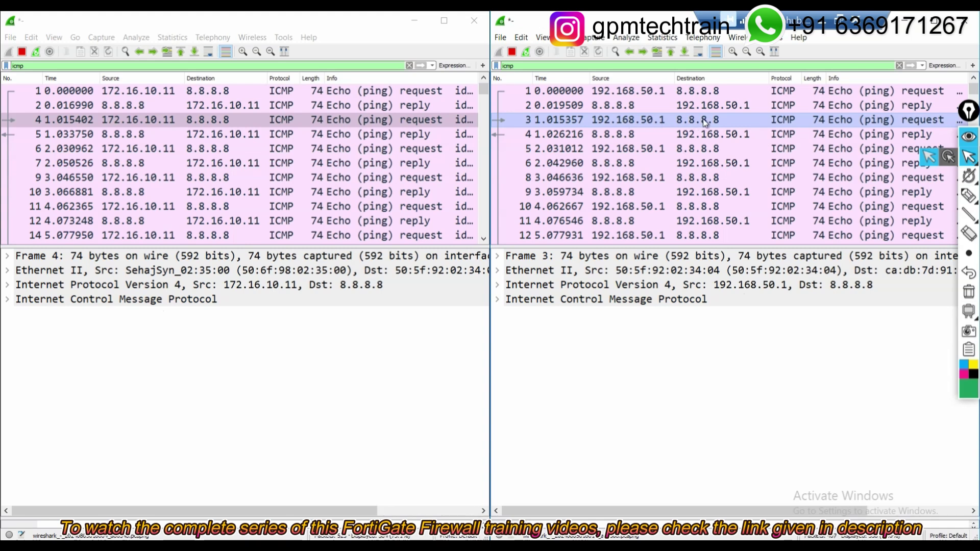
left_click(679, 131)
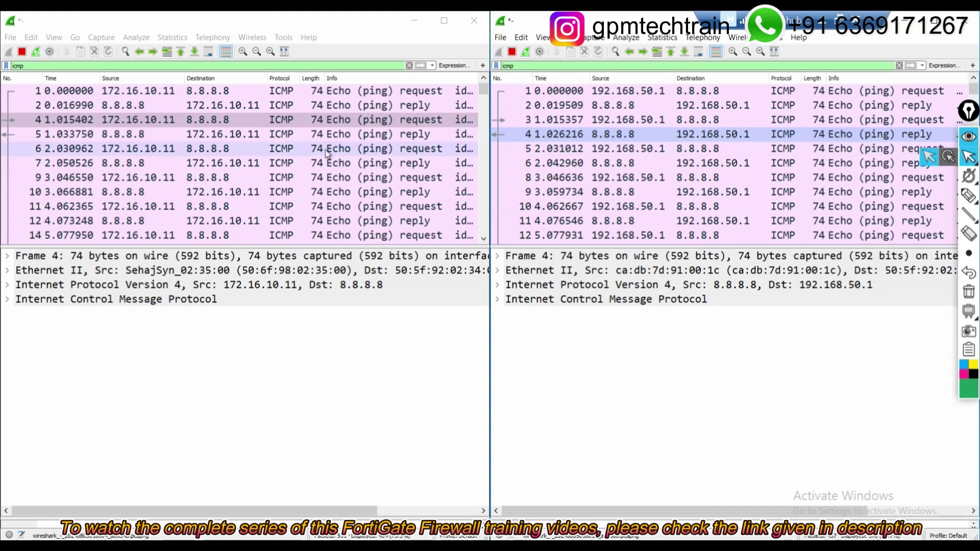
left_click(242, 136)
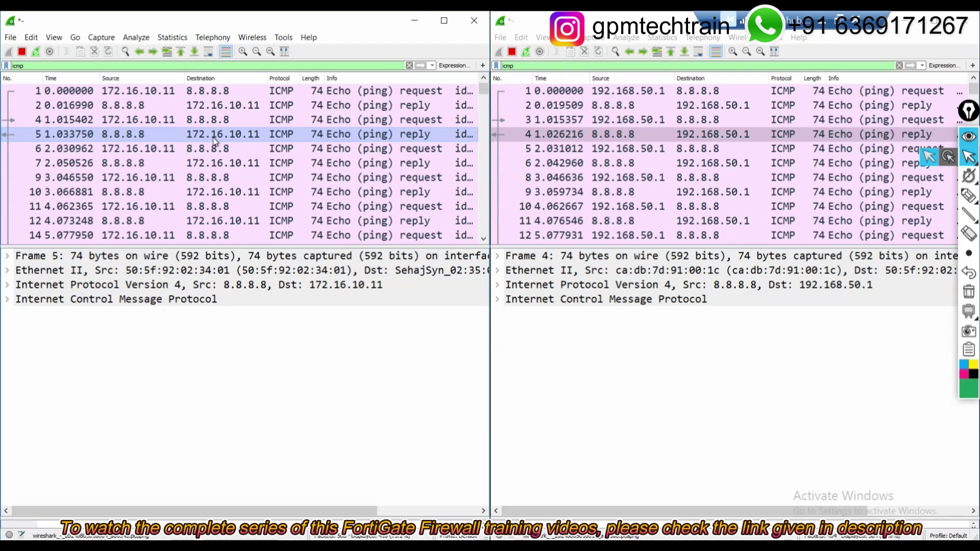
left_click(715, 134)
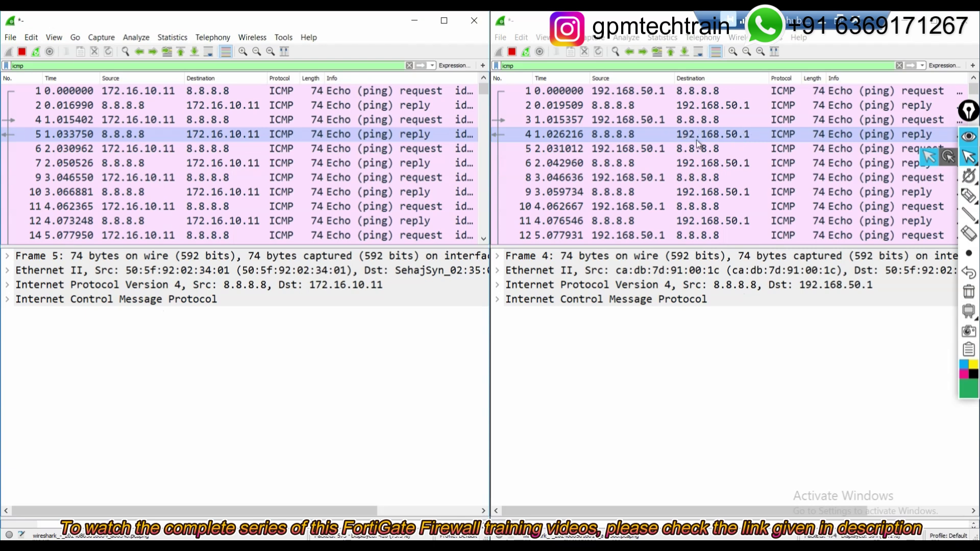
left_click(192, 136)
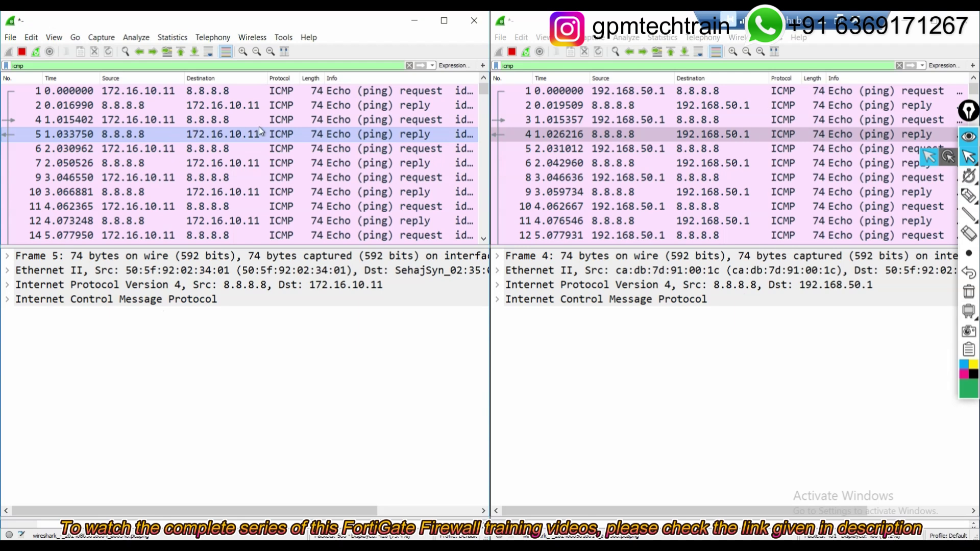
scroll(279, 139, "down", 20)
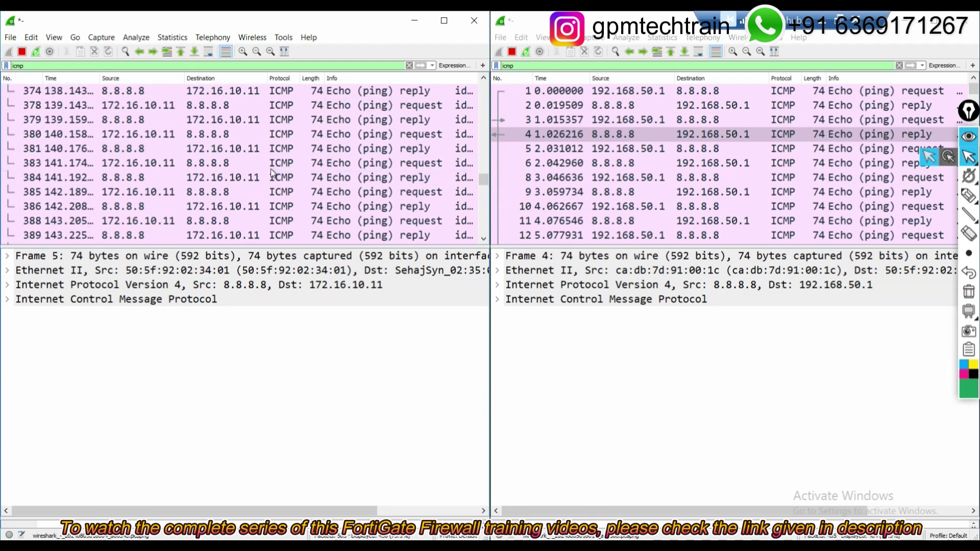
scroll(618, 213, "down", 20)
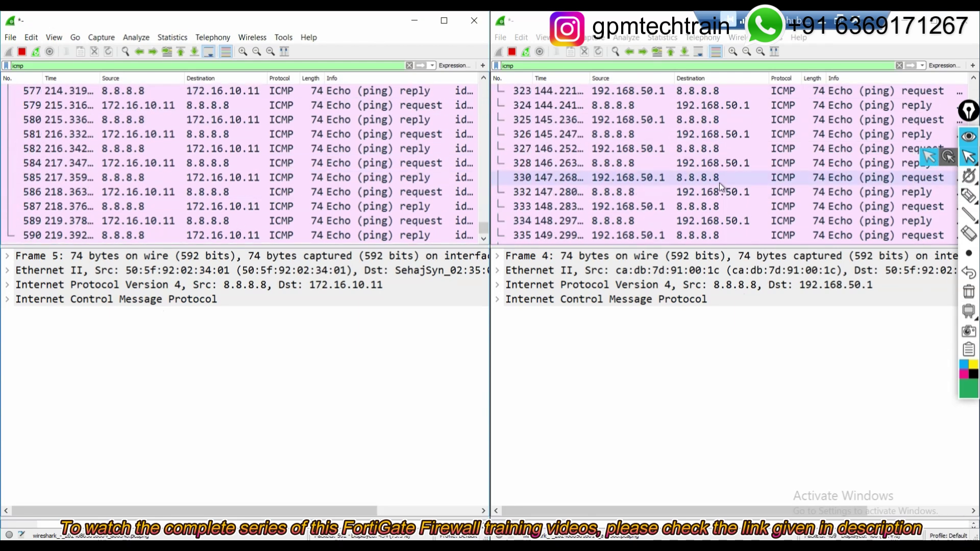
Step: Minimise both Wireshark captures, stop the continuous ping on PC1 and minimise its console
left_click(414, 20)
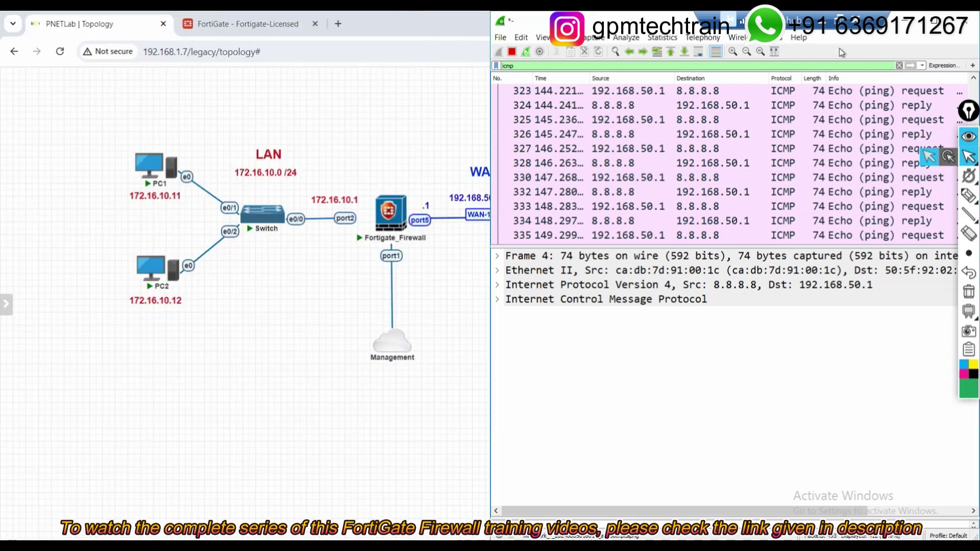
left_click(914, 21)
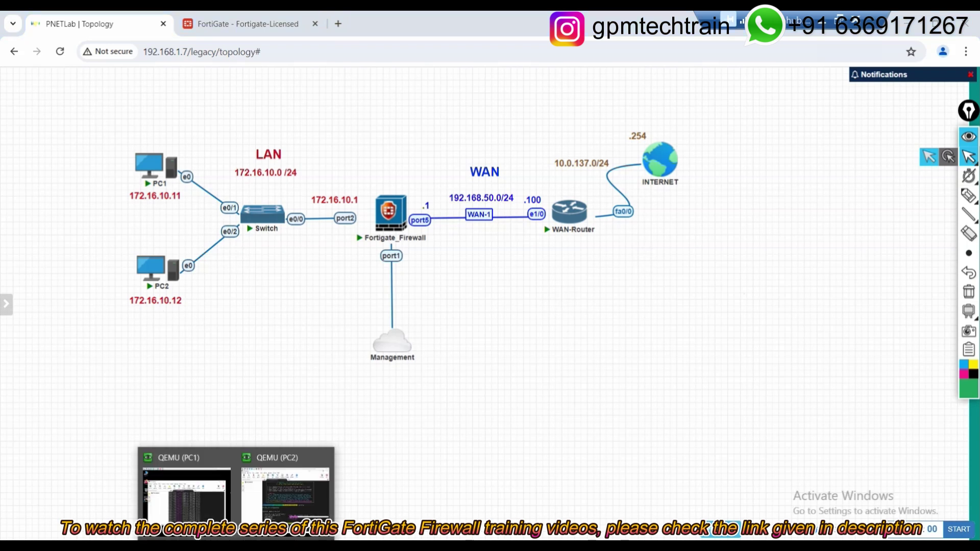
left_click(199, 497)
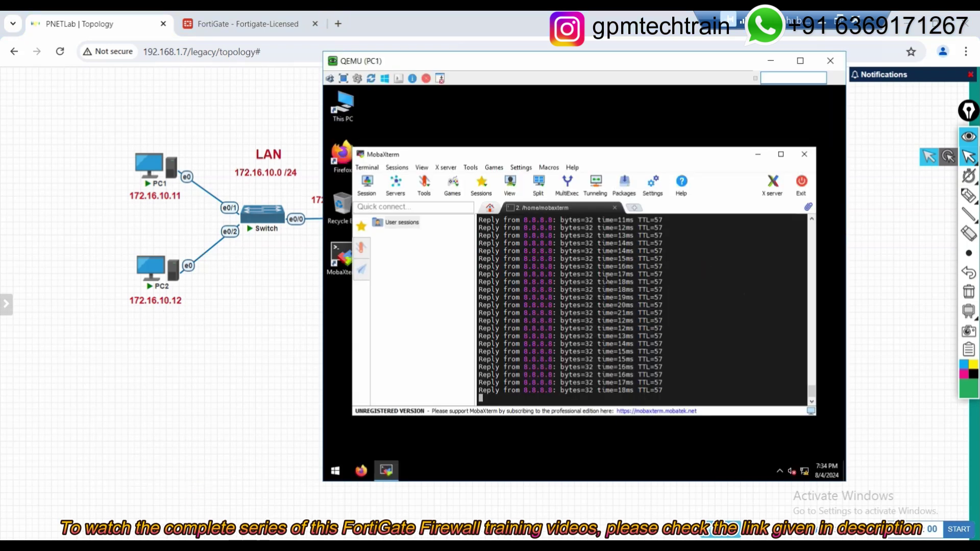
key("ctrl+c")
left_click(771, 61)
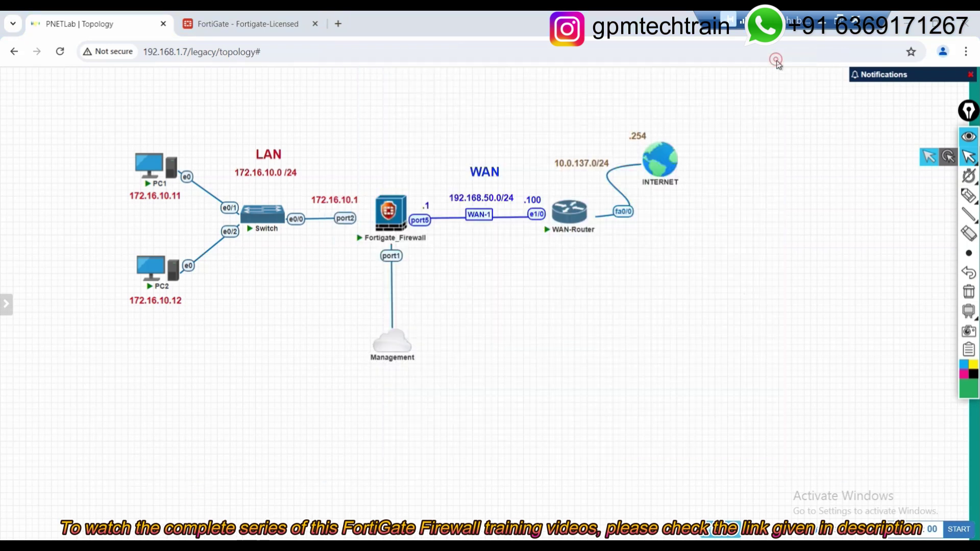
Step: Bring up PC2's console and minimise MobaXterm to show its desktop
mouse_move(153, 275)
left_click(312, 499)
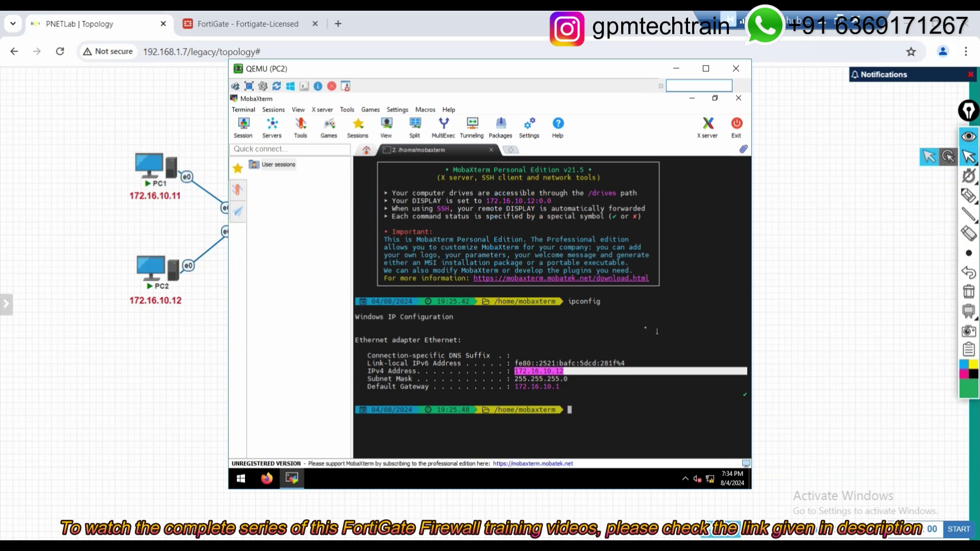
left_click(585, 332)
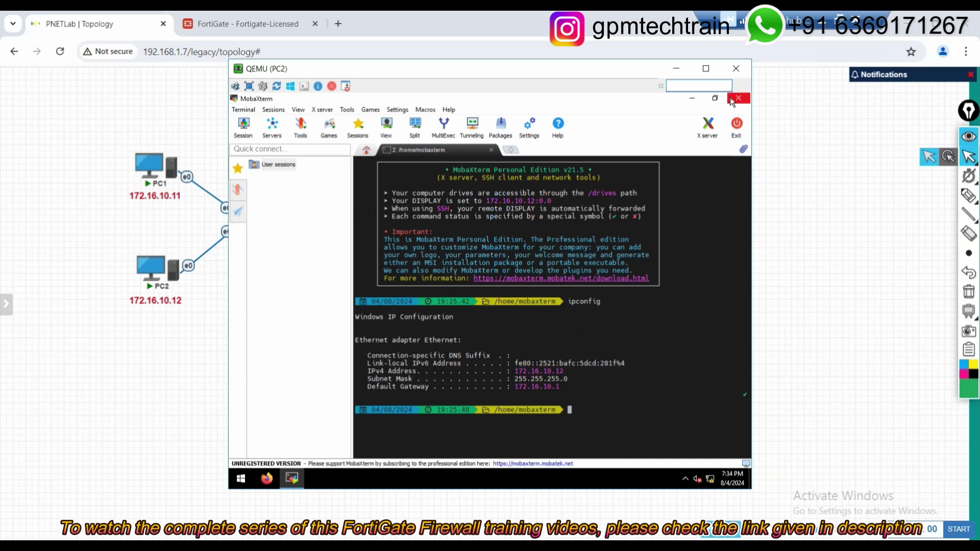
left_click(692, 98)
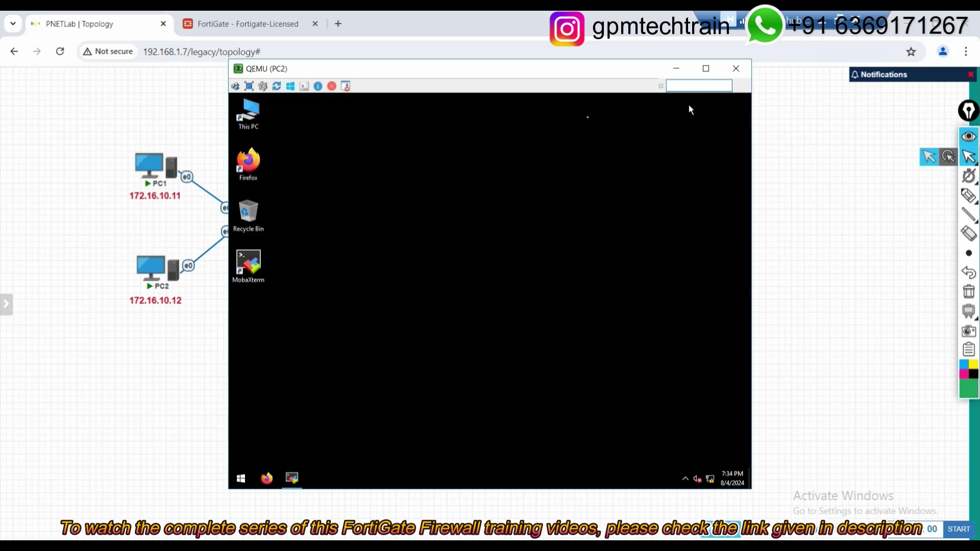
Step: Open Firefox on PC2 and load Facebook, YouTube, Wikipedia and Reddit in separate tabs
left_click(254, 166)
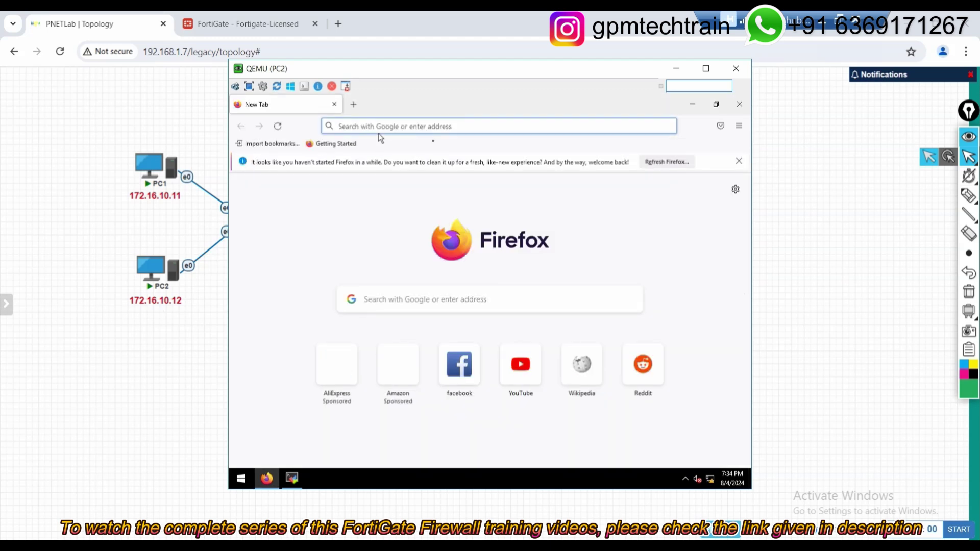
left_click(480, 374)
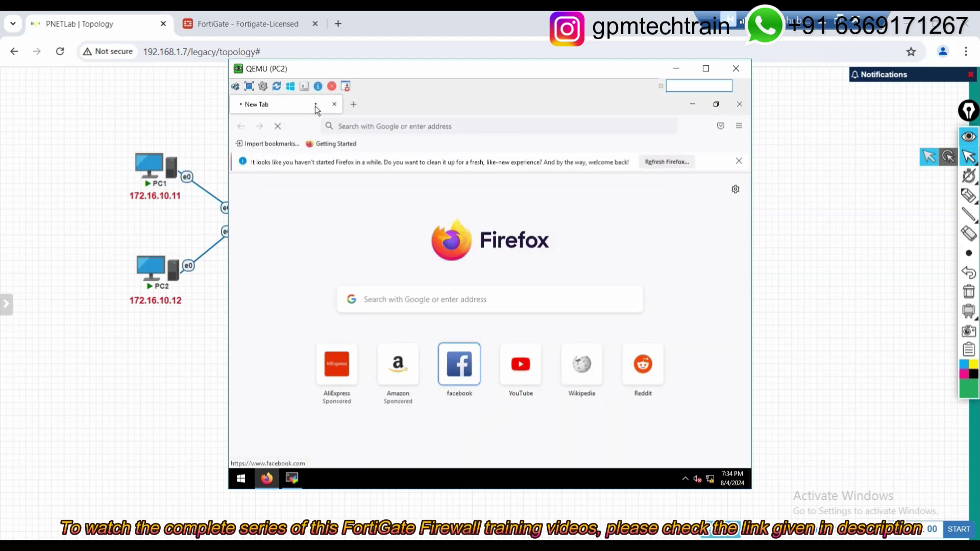
left_click(352, 106)
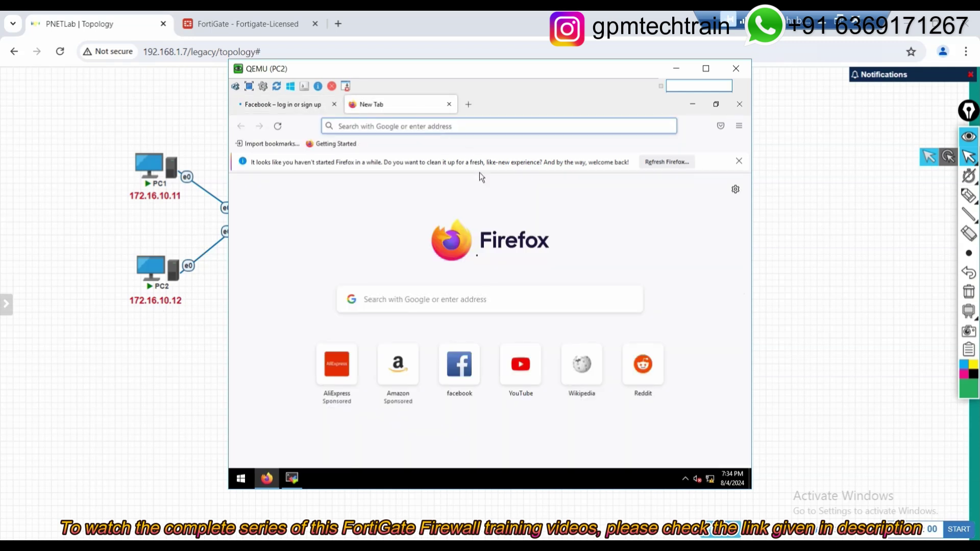
left_click(469, 104)
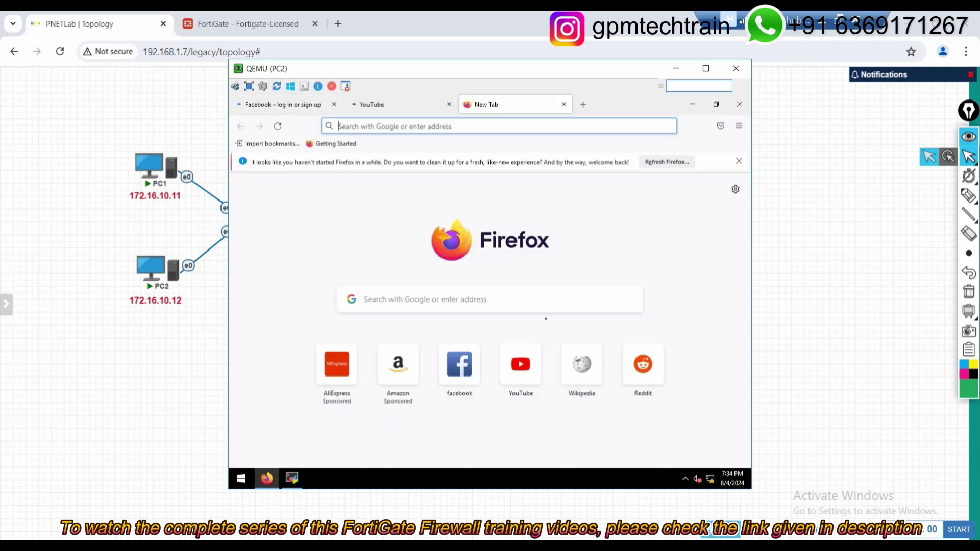
left_click(582, 364)
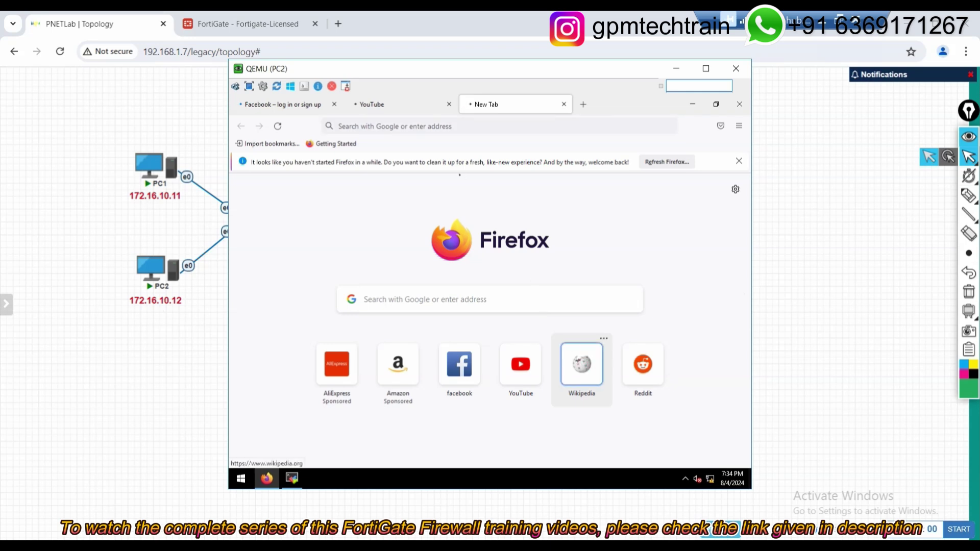
left_click(583, 104)
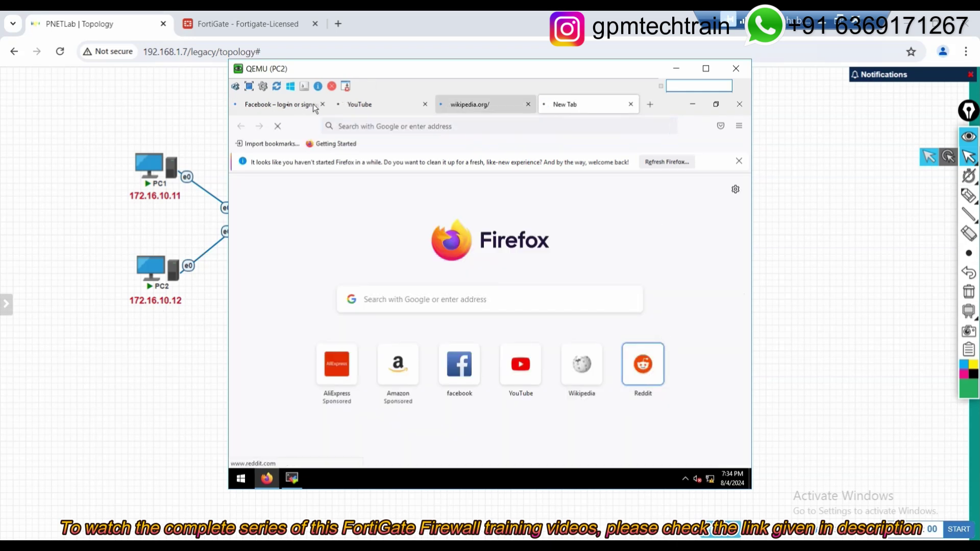
Step: Check how the Facebook, YouTube, Wikipedia and Reddit pages load, dismissing the Firefox refresh notice
left_click(280, 104)
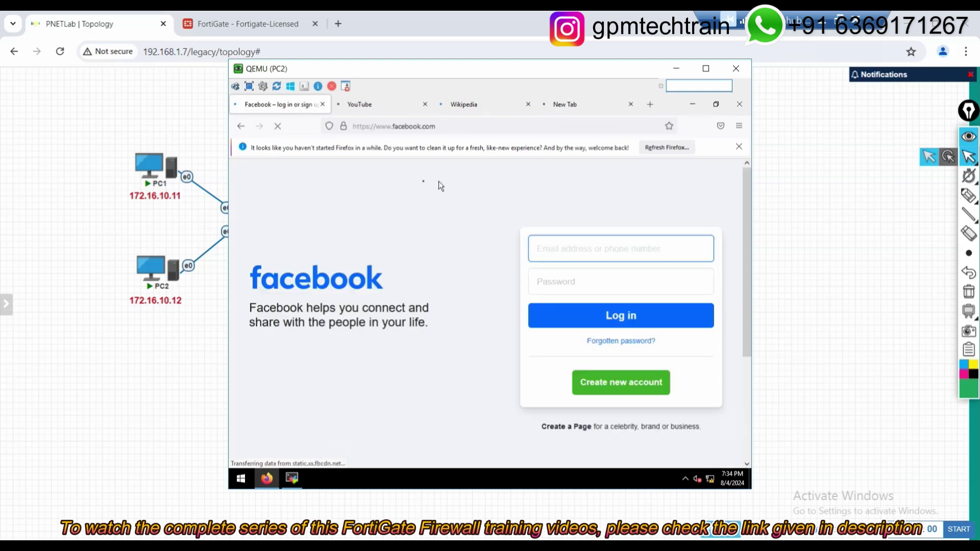
left_click(363, 104)
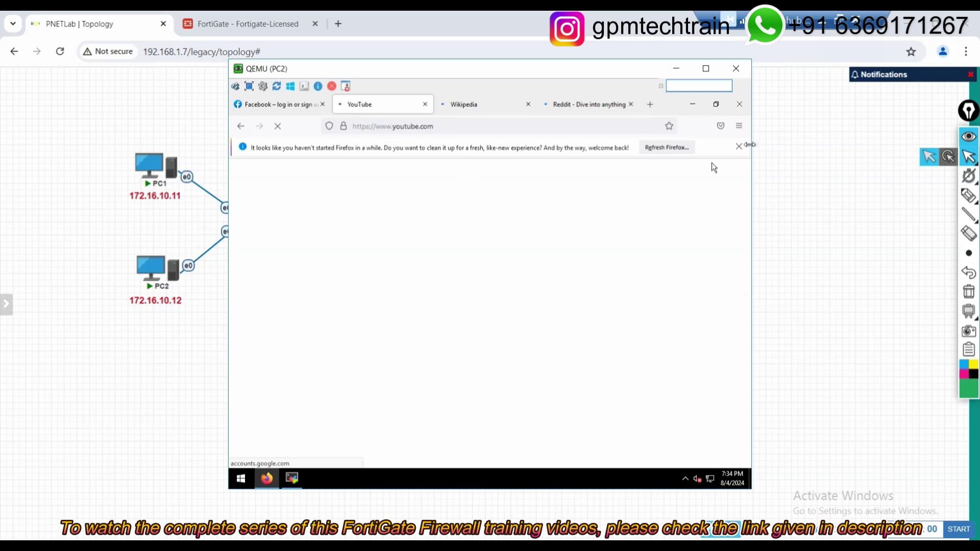
left_click(739, 147)
left_click(491, 110)
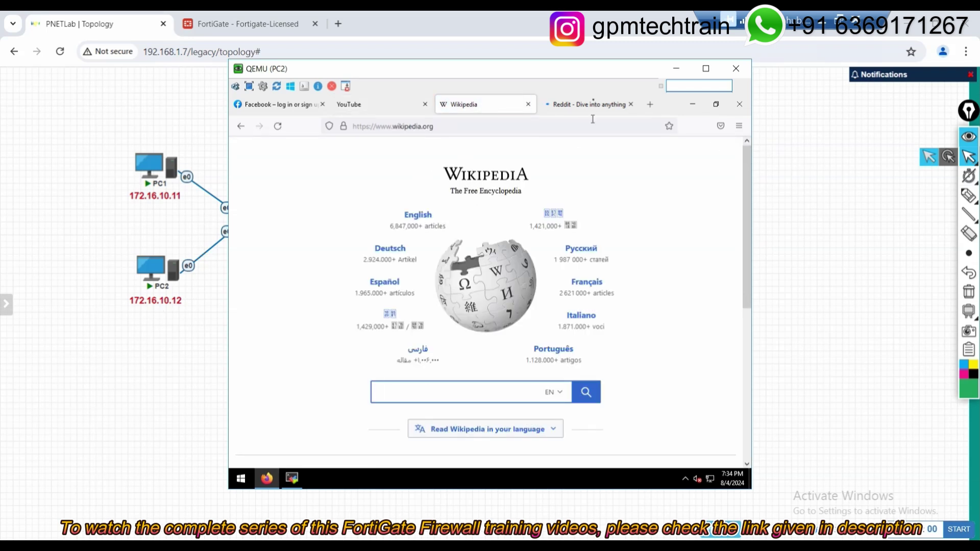
left_click(593, 100)
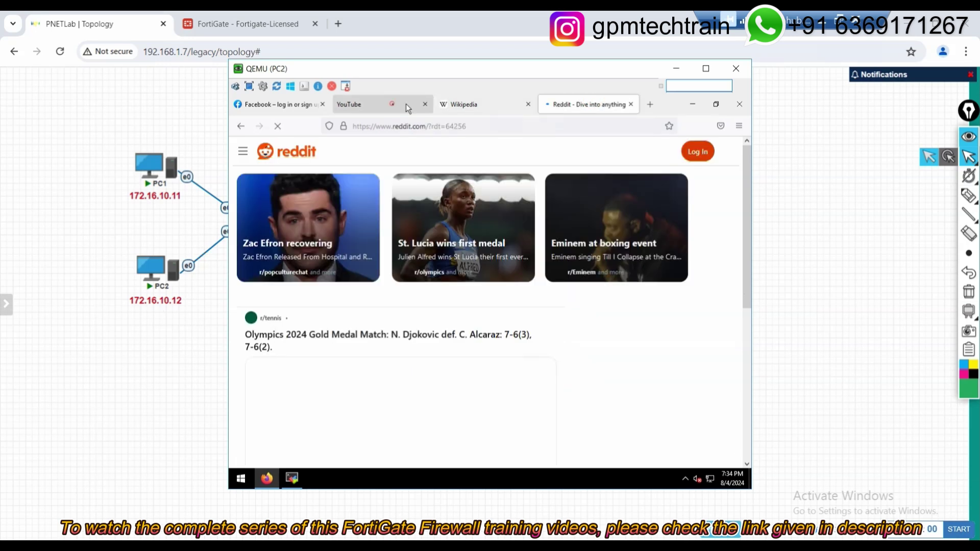
left_click(396, 105)
left_click(482, 128)
left_click_drag(371, 131, 361, 130)
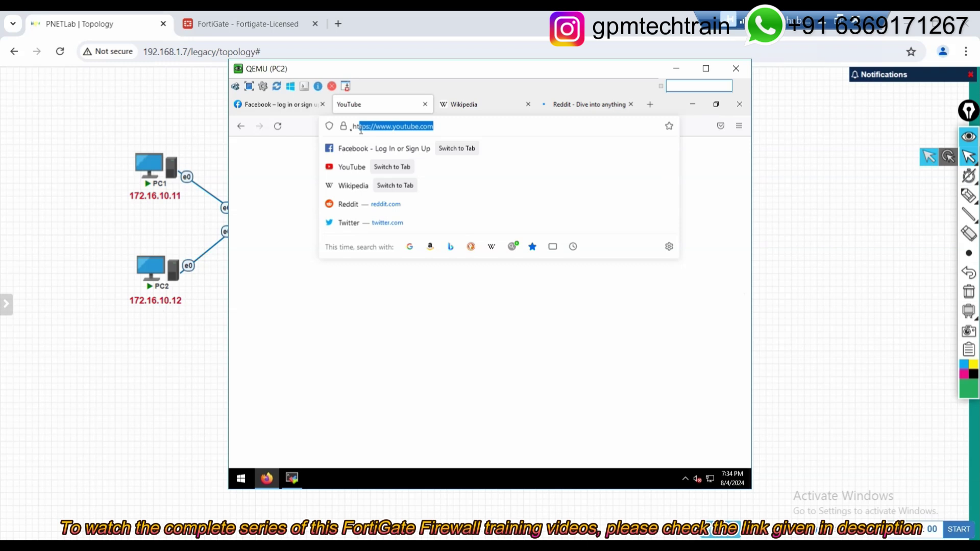
key("Return")
left_click_drag(623, 185, 459, 218)
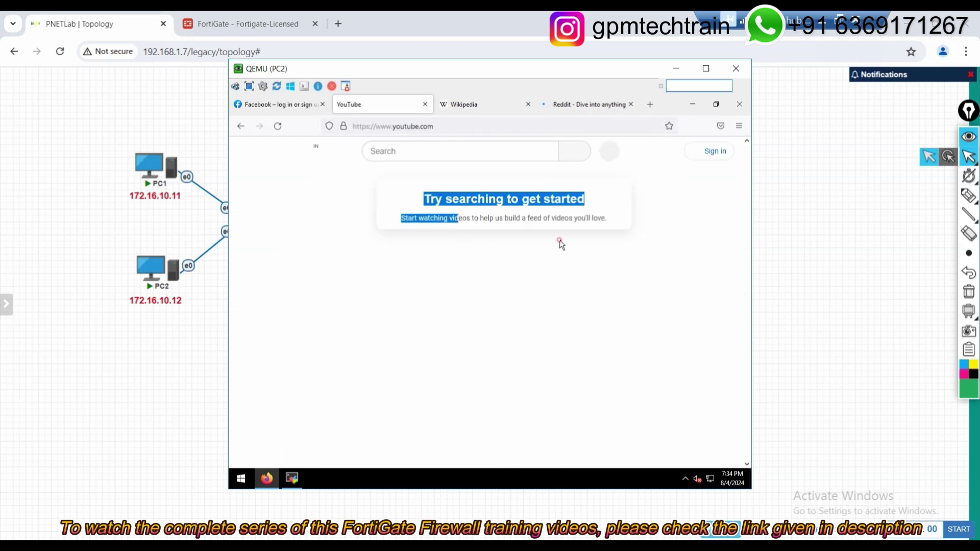
left_click(749, 222)
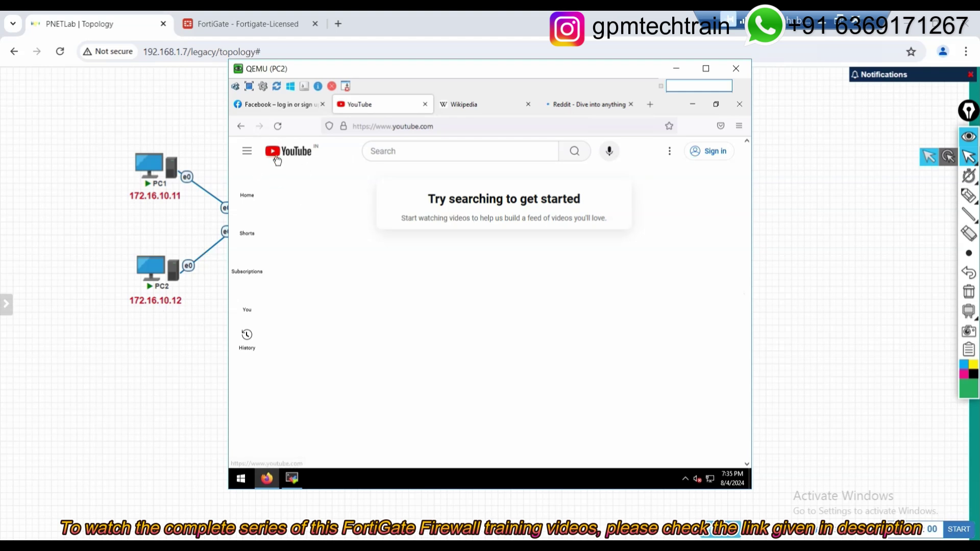
Step: Review the loaded Wikipedia, Reddit and Facebook pages and minimise PC2's console
left_click(478, 105)
left_click(564, 113)
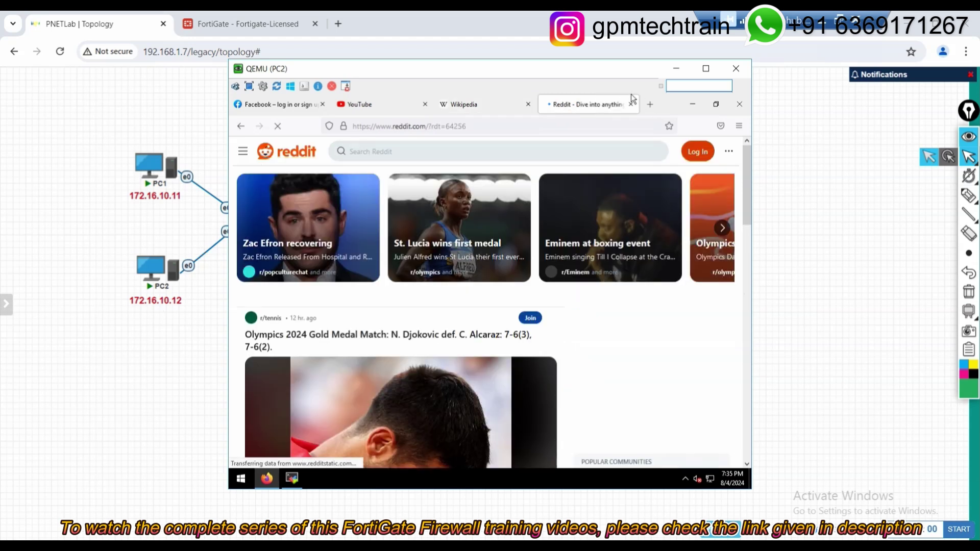
left_click(286, 108)
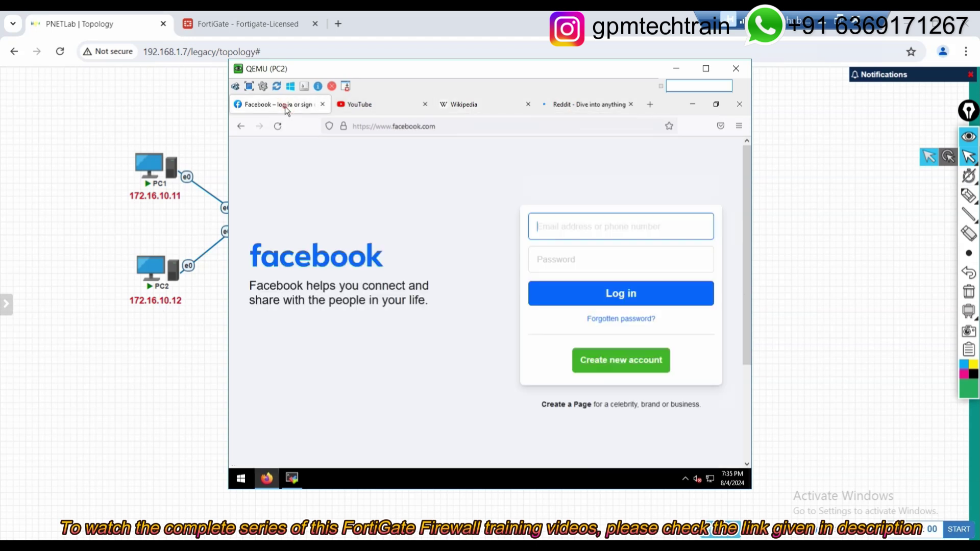
left_click(677, 68)
Step: Restore the port2 and port5 Wireshark captures side by side
mouse_move(302, 538)
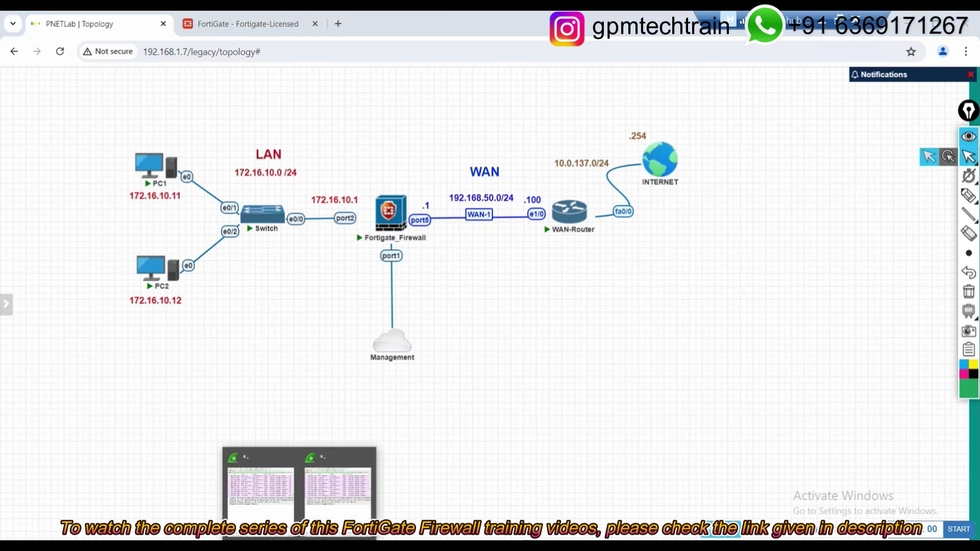
left_click(273, 491)
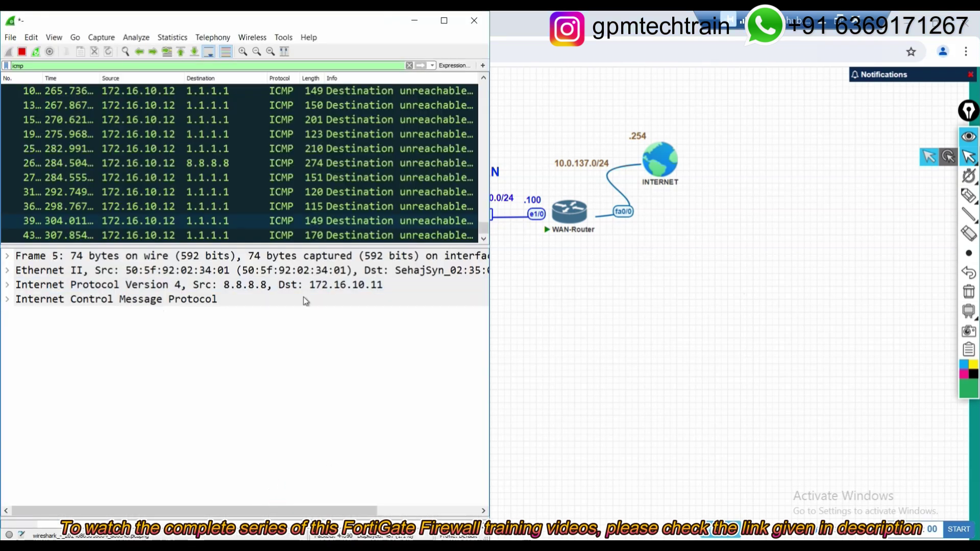
mouse_move(300, 536)
left_click(338, 485)
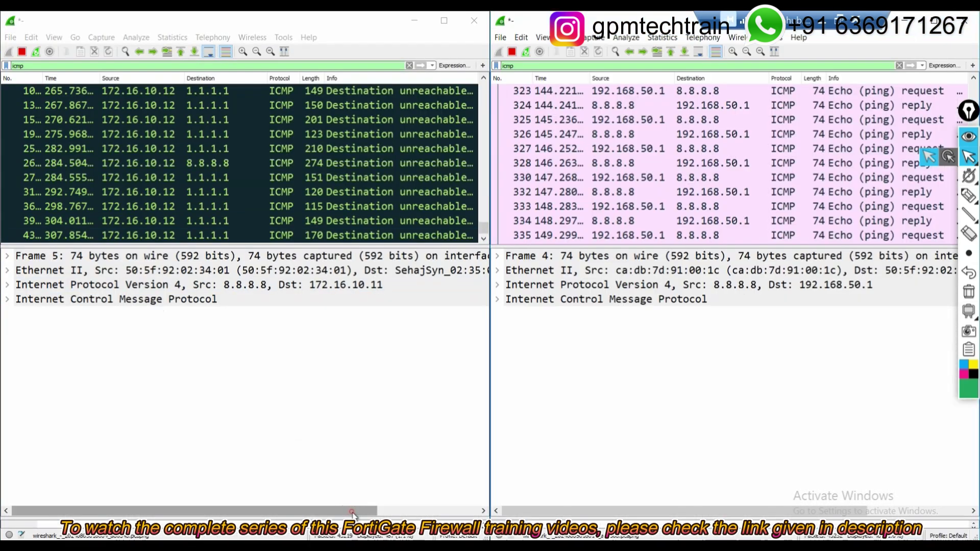
Step: Look through the ICMP packets in the port2 capture for traffic sent by PC2
scroll(248, 217, "down", 15)
scroll(248, 216, "up", 4)
scroll(248, 216, "down", 1)
scroll(188, 172, "up", 15)
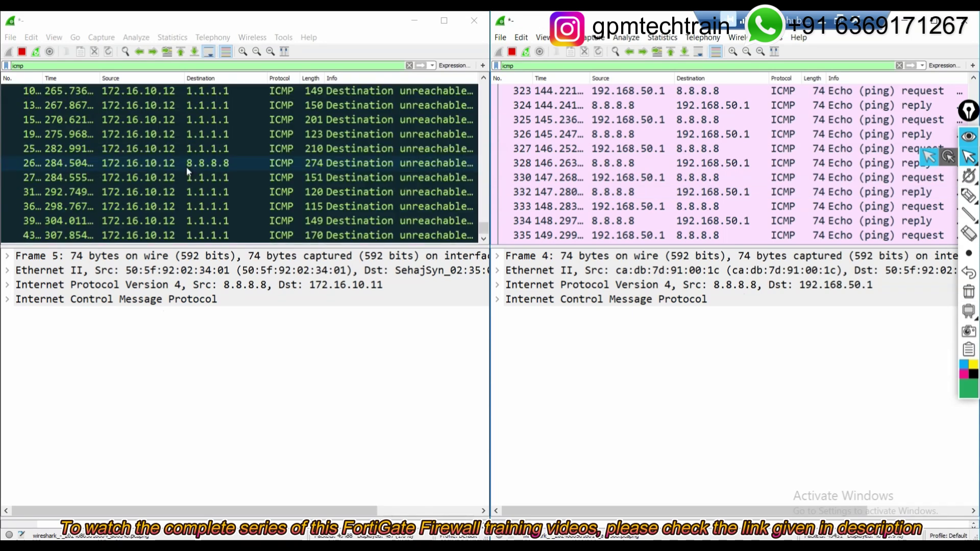
scroll(137, 193, "up", 1)
scroll(137, 190, "down", 15)
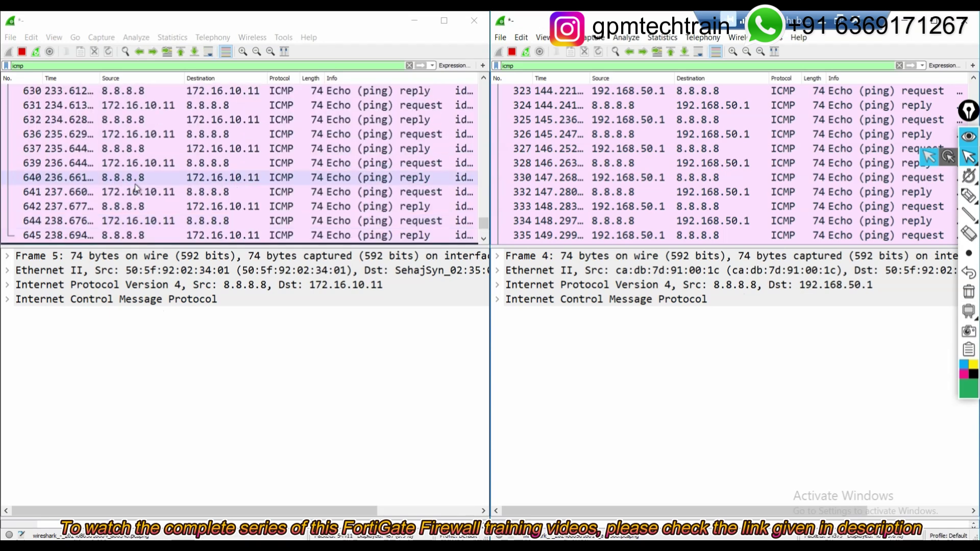
Step: Clear the icmp text from the port2 capture's display filter
left_click(134, 67)
key("BackSpace")
key("BackSpace")
key("BackSpace")
key("BackSpace")
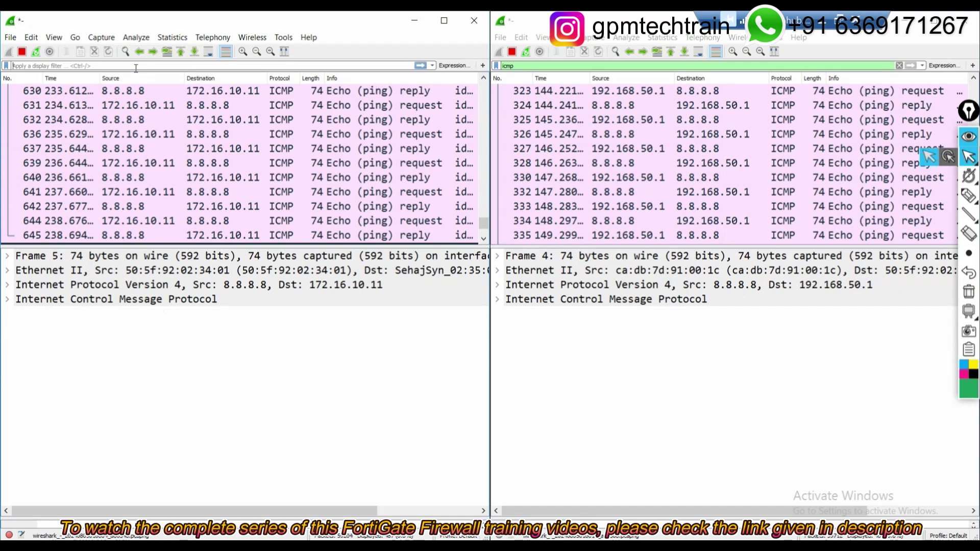
type("src")
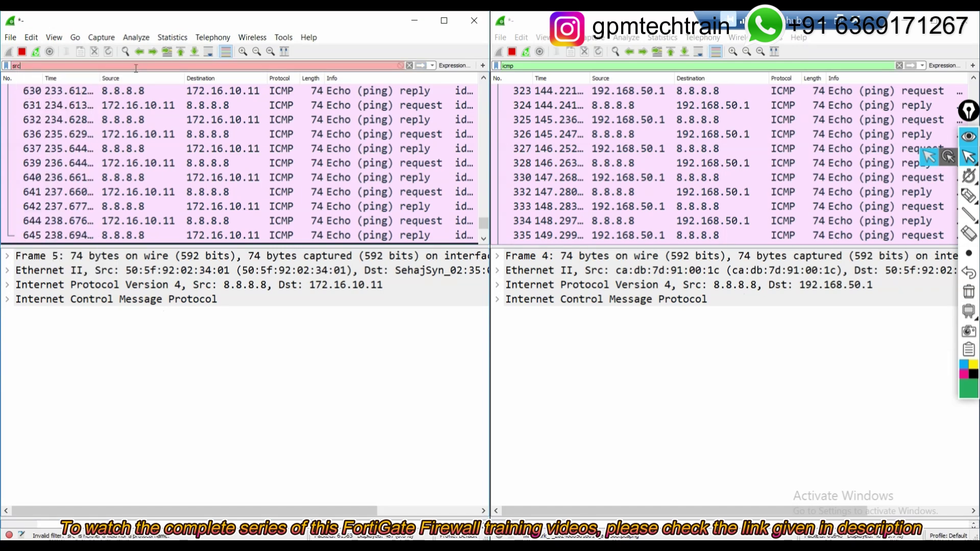
key("BackSpace")
key("BackSpace")
key("BackSpace")
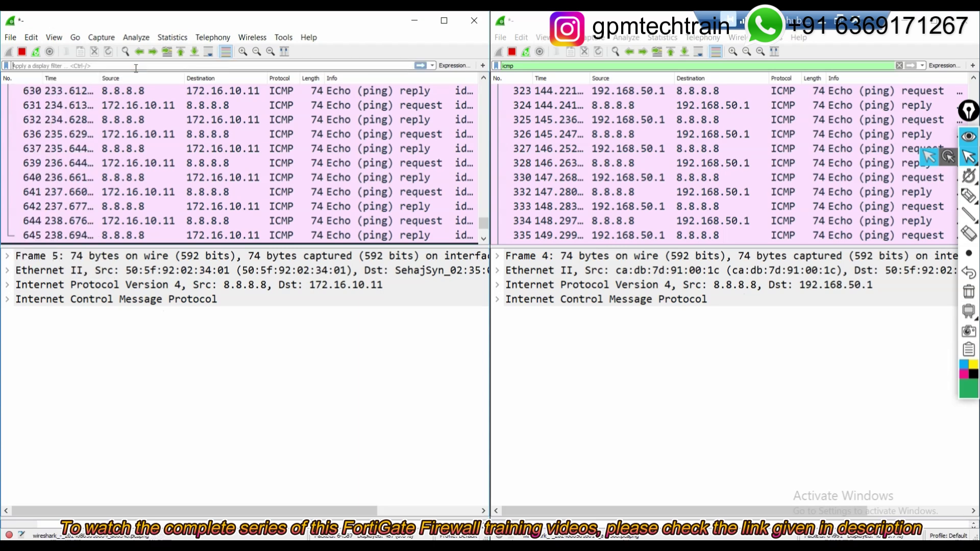
Step: Apply the empty display filter to the port2 capture and browse its full packet list down to PC2's TCP traffic
scroll(169, 164, "up", 4)
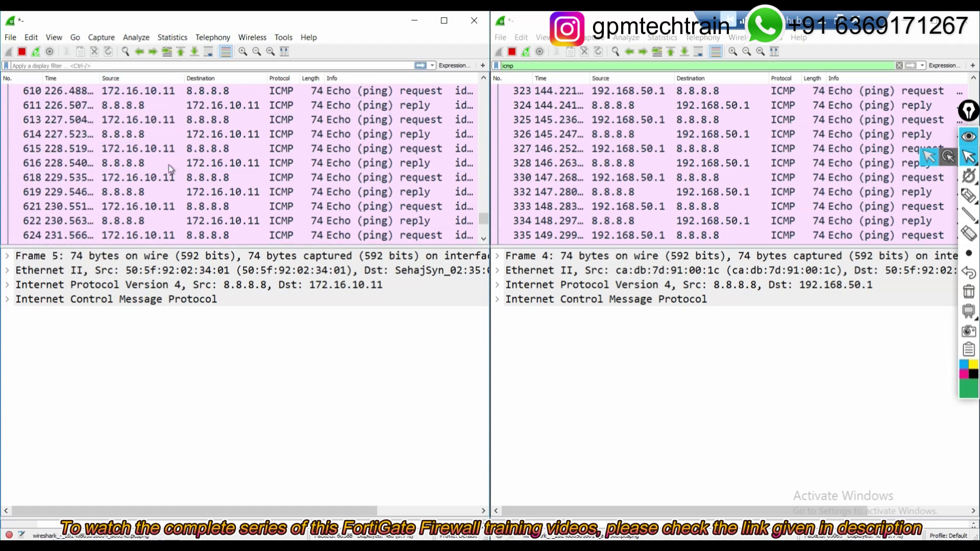
scroll(169, 165, "down", 5)
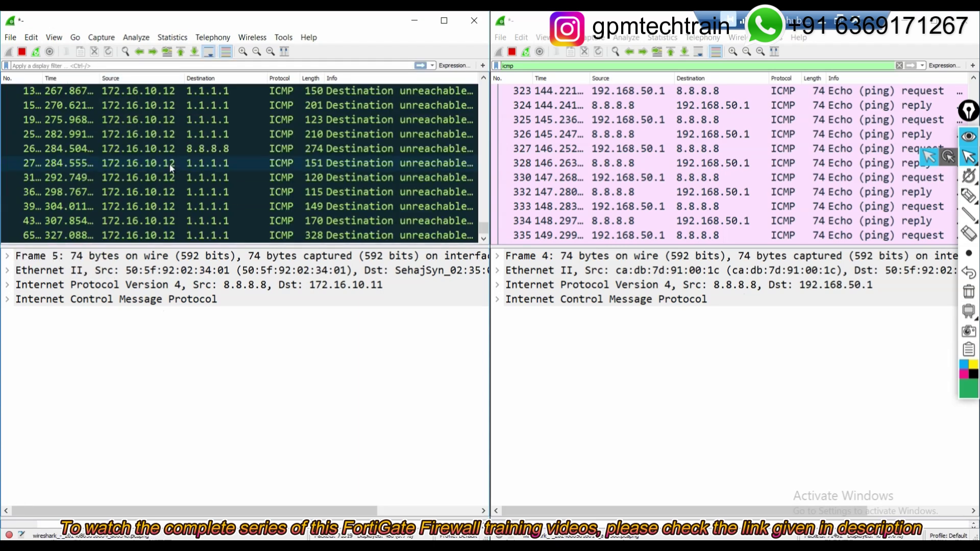
scroll(335, 94, "up", 1)
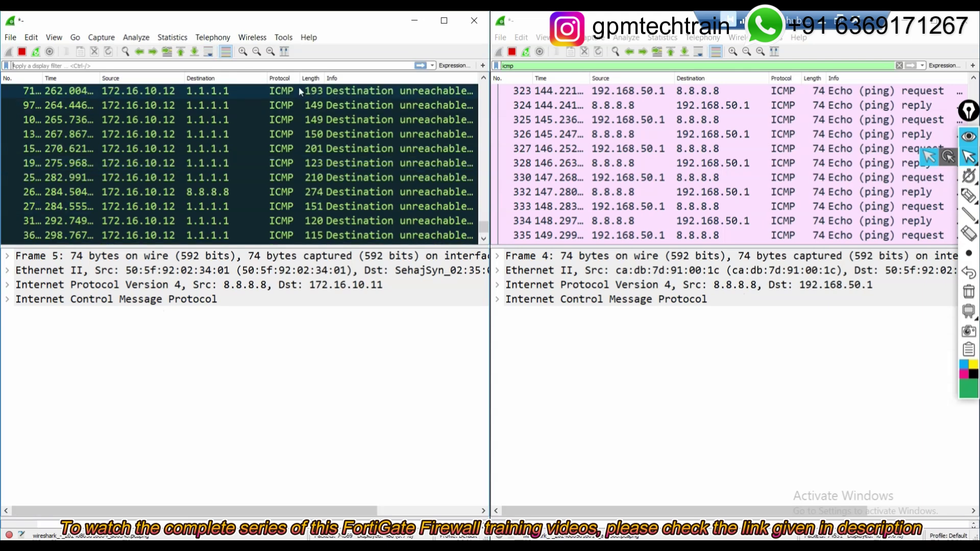
scroll(293, 161, "up", 3)
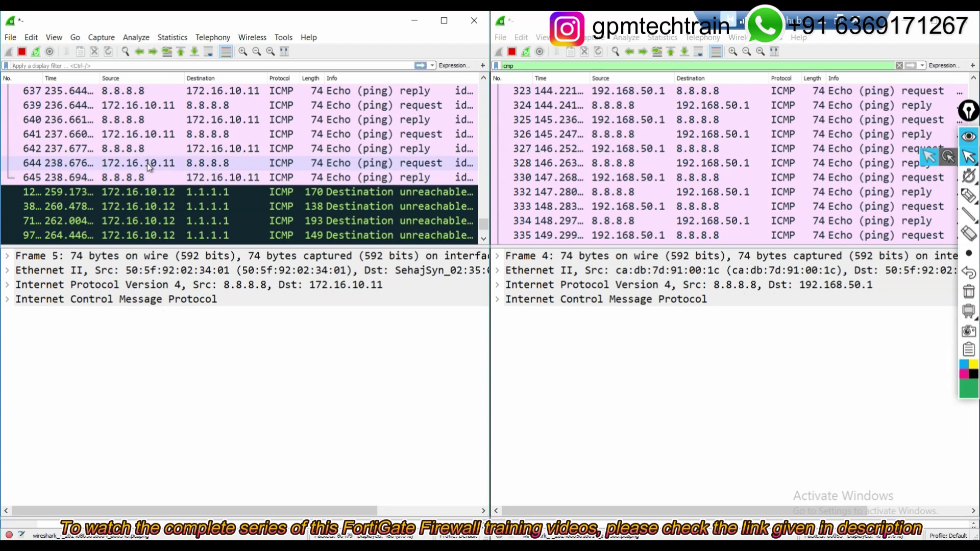
left_click(181, 67)
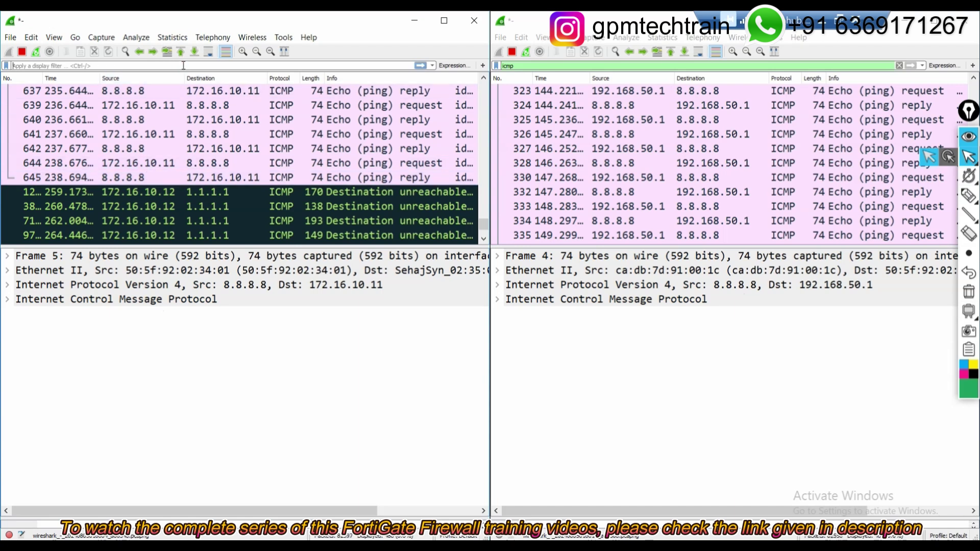
key("Return")
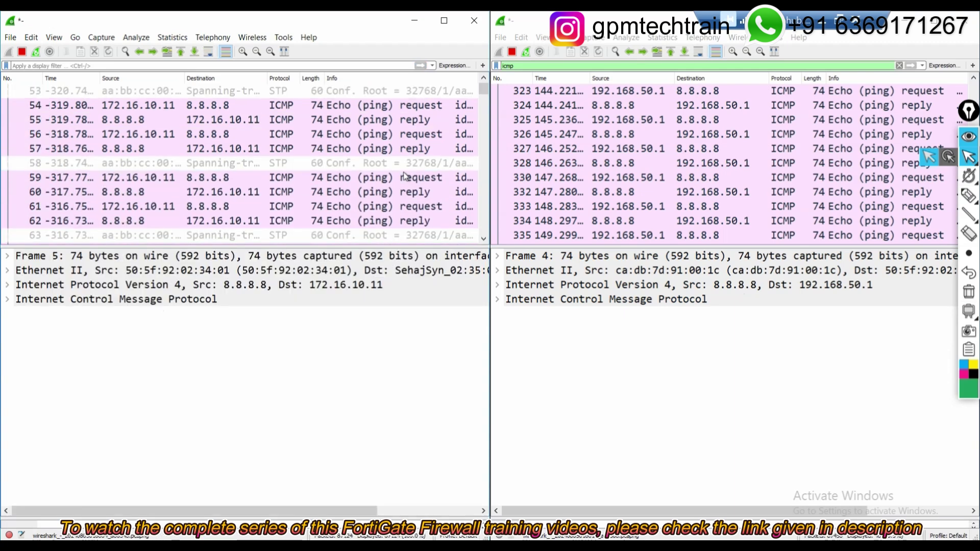
scroll(404, 177, "down", 20)
left_click_drag(483, 88, 473, 248)
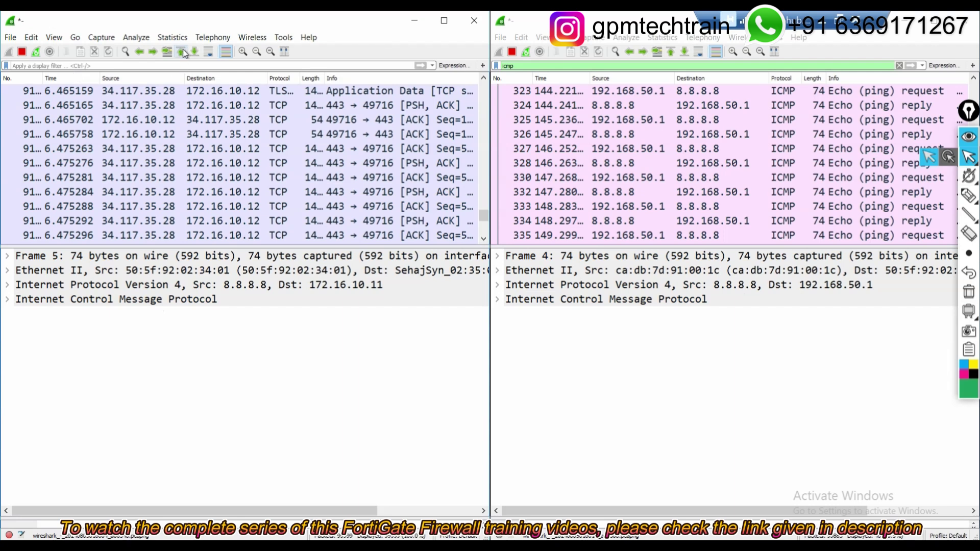
Step: Enter src.ipaddr == 172.16.10.12 as the port2 capture's display filter expression
left_click(174, 65)
type("src.ip")
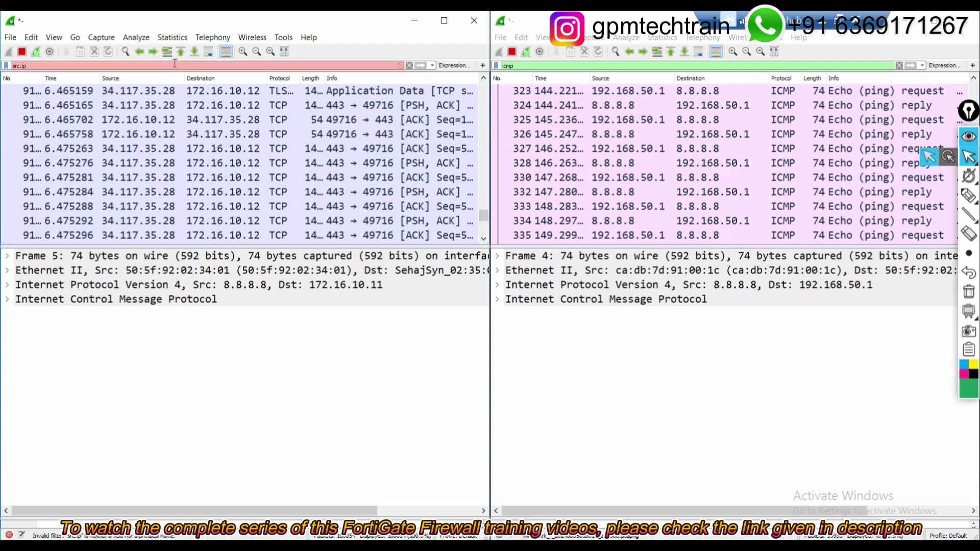
type("==172.16.10.12")
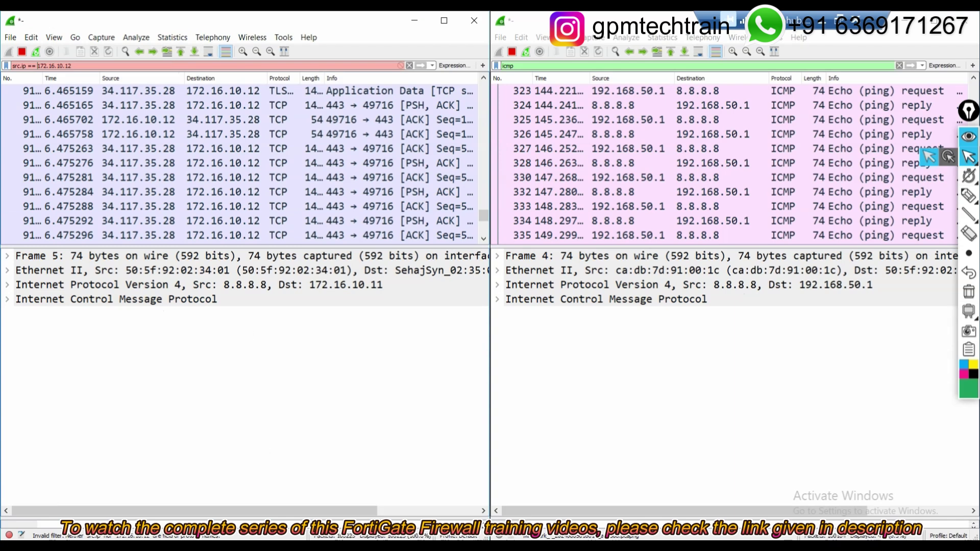
left_click(23, 66)
type("addr")
Step: Correct the port2 capture's display filter to ip.src == 172.16.10.12 and apply it
left_click(38, 65)
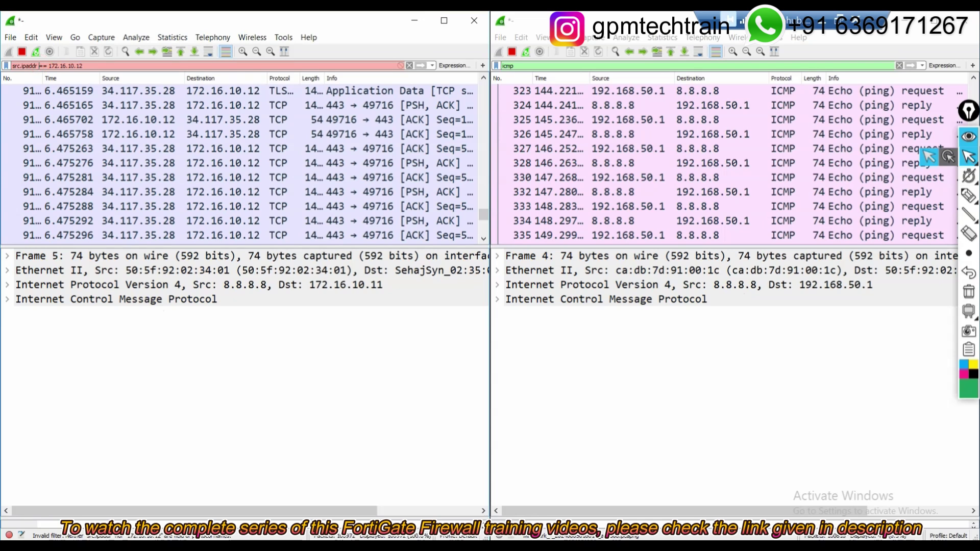
key("BackSpace")
key("BackSpace")
key("BackSpace")
key("BackSpace")
key("BackSpace")
key("BackSpace")
key("BackSpace")
key("BackSpace")
key("BackSpace")
key("BackSpace")
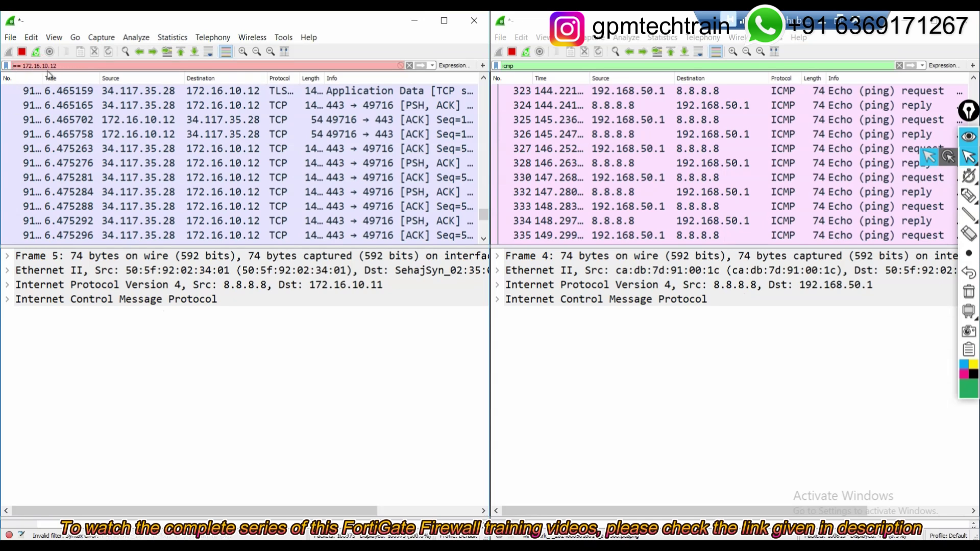
type("ip.")
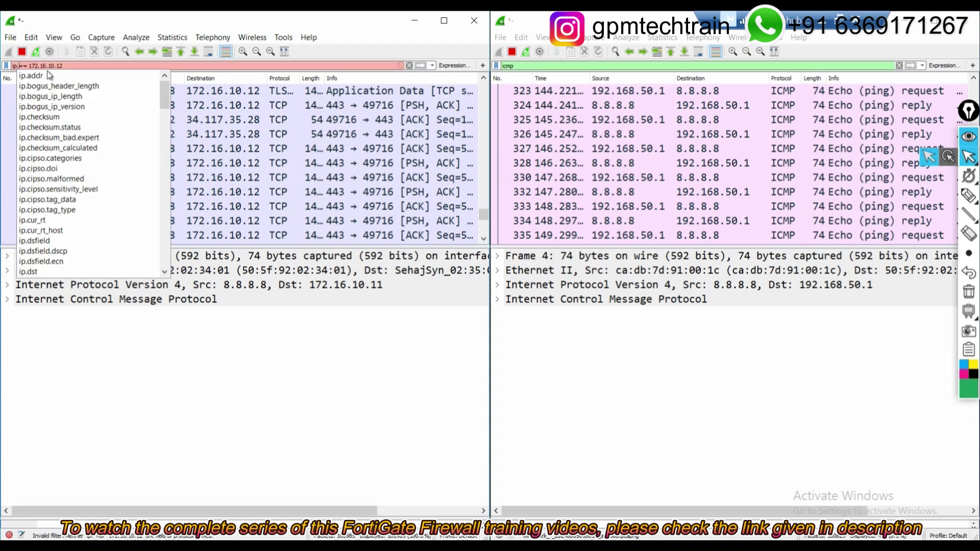
type("src")
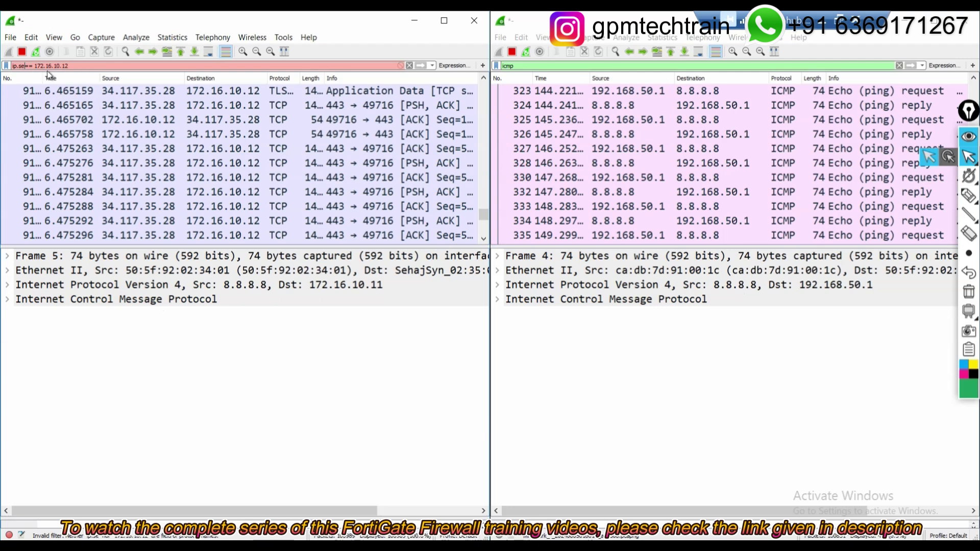
key("Return")
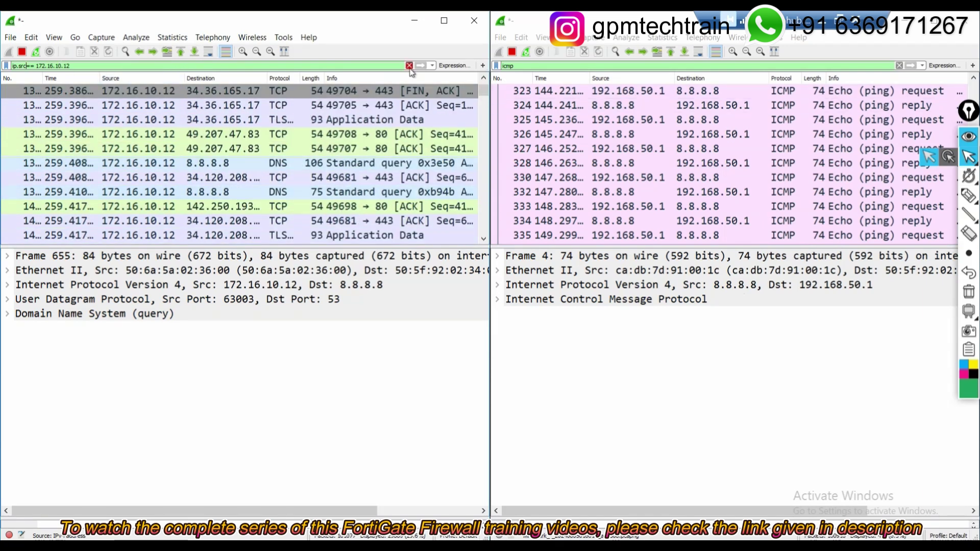
Step: Change the port2 display filter to ip.addr == 172.16.10.12, apply it and view PC2's first DNS packets
key("BackSpace")
key("BackSpace")
key("BackSpace")
key("BackSpace")
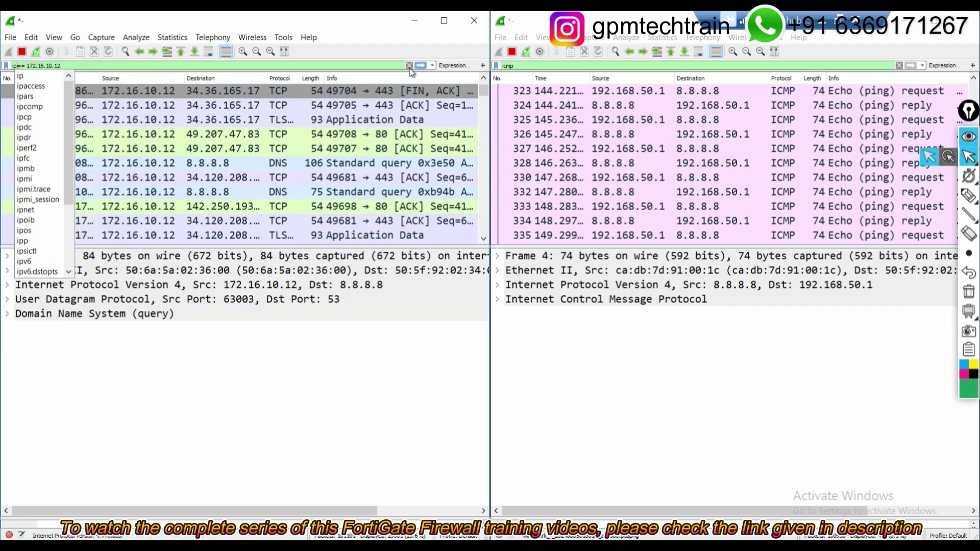
type(".addr")
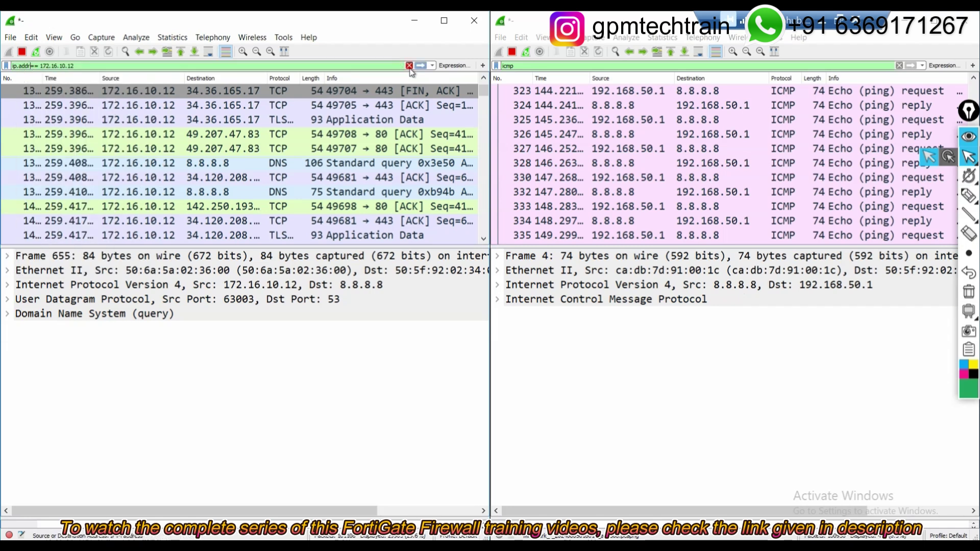
key("Return")
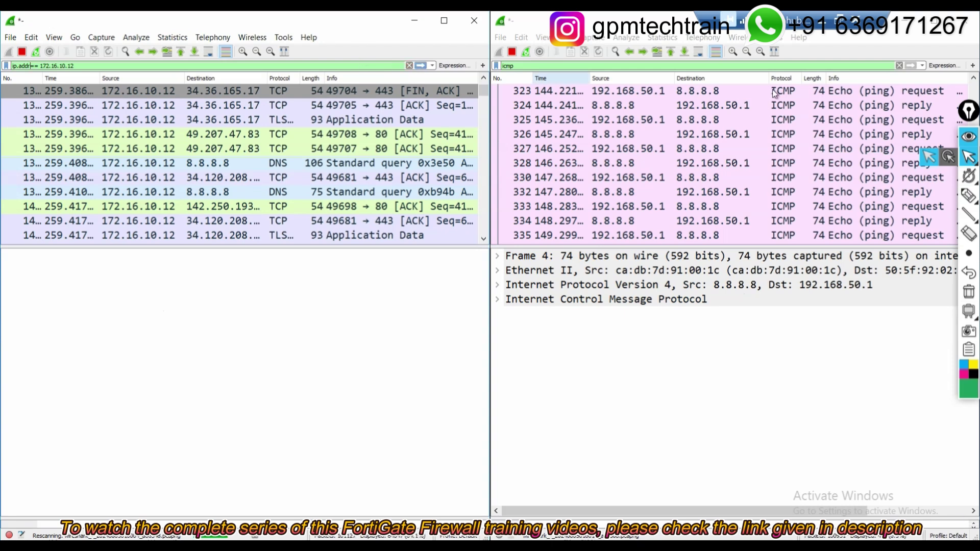
left_click(93, 92)
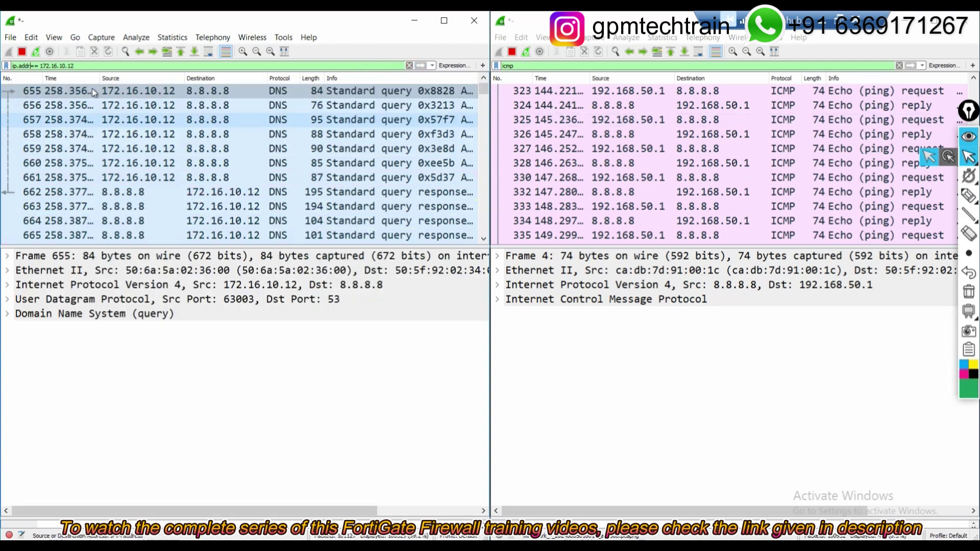
left_click(153, 96)
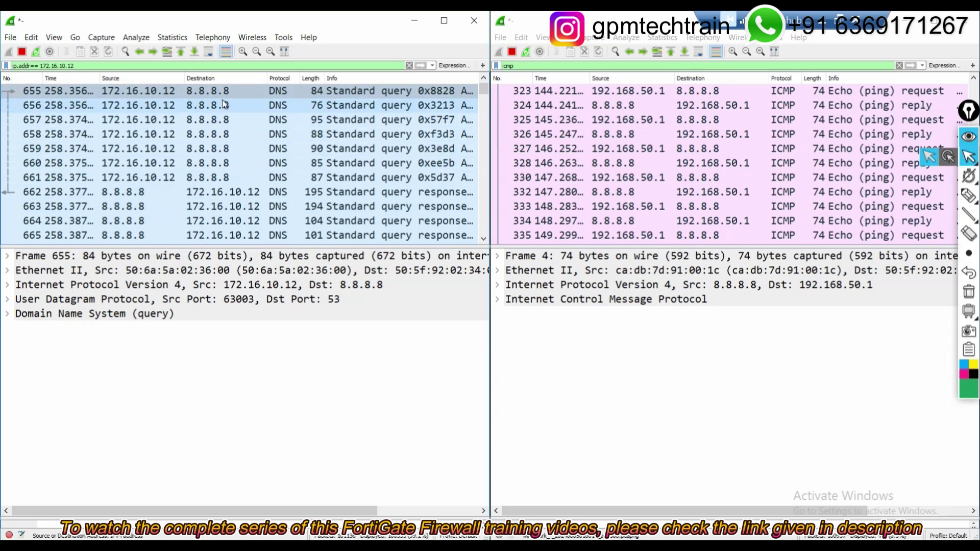
scroll(298, 100, "down", 2)
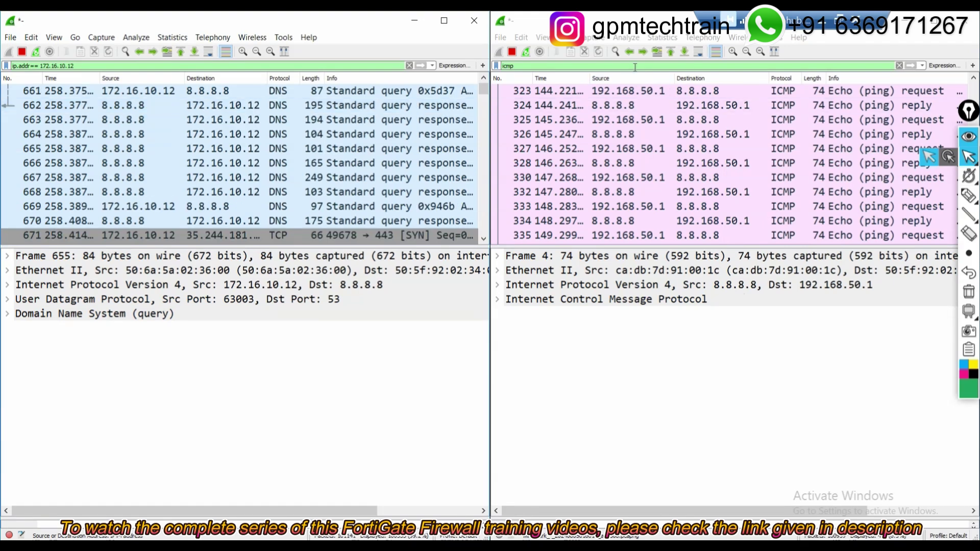
Step: Clear the icmp text from the port5 capture's display filter and move the annotation toolbar off the packet list
left_click(632, 65)
key("BackSpace")
key("BackSpace")
key("BackSpace")
key("BackSpace")
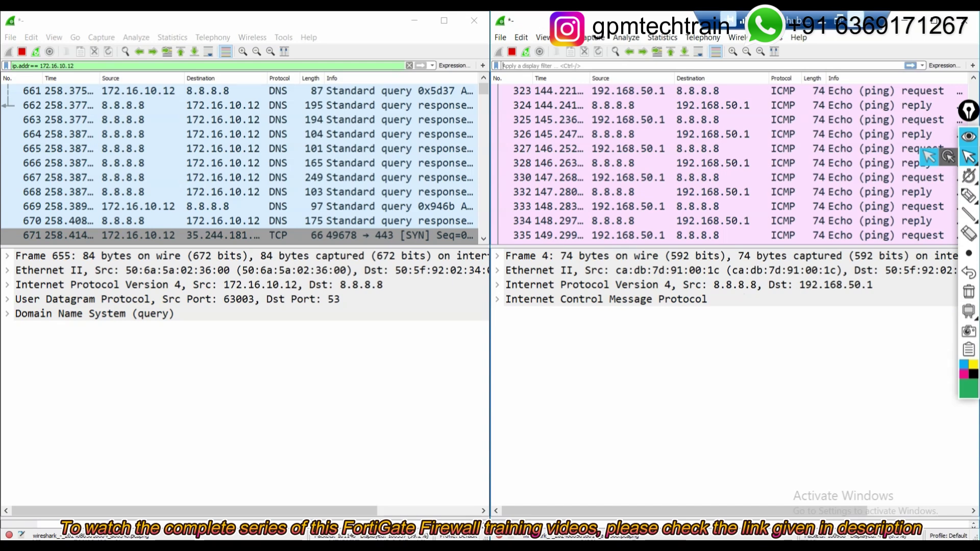
mouse_move(977, 140)
left_mouse_down()
mouse_move(979, 417)
mouse_move(971, 421)
left_mouse_up()
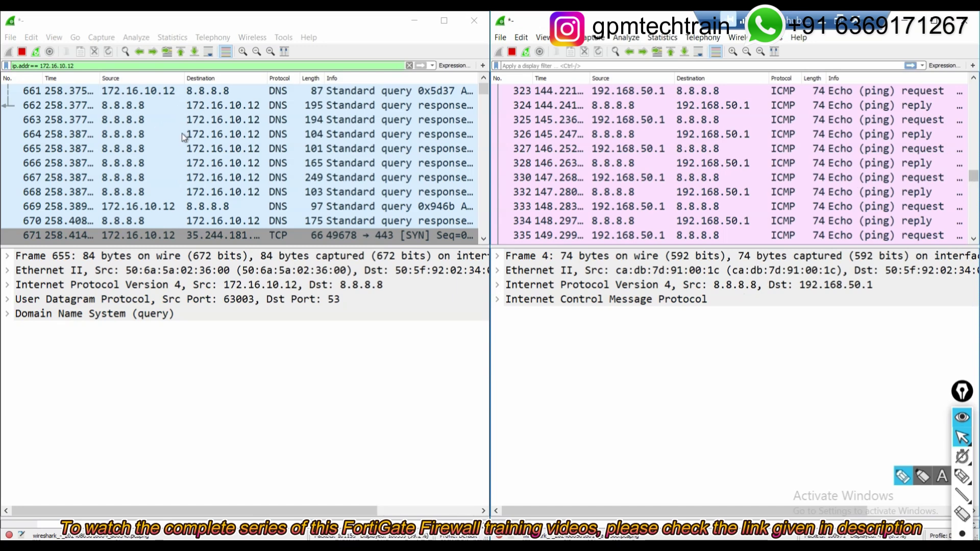
Step: Widen the port2 packet list's Destination column and select PC2's TCP SYN packet to 35.244.181.201
left_click_drag(269, 78, 287, 78)
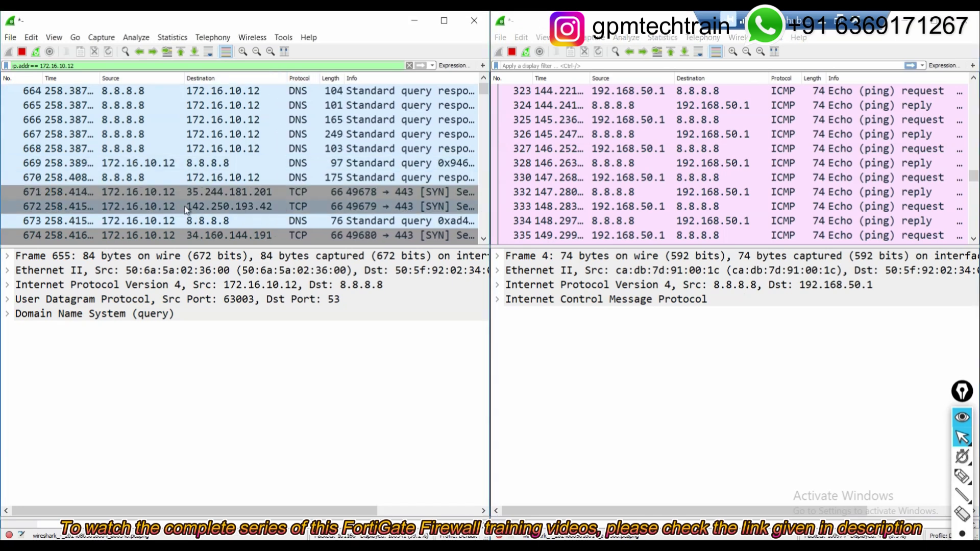
left_click(237, 193)
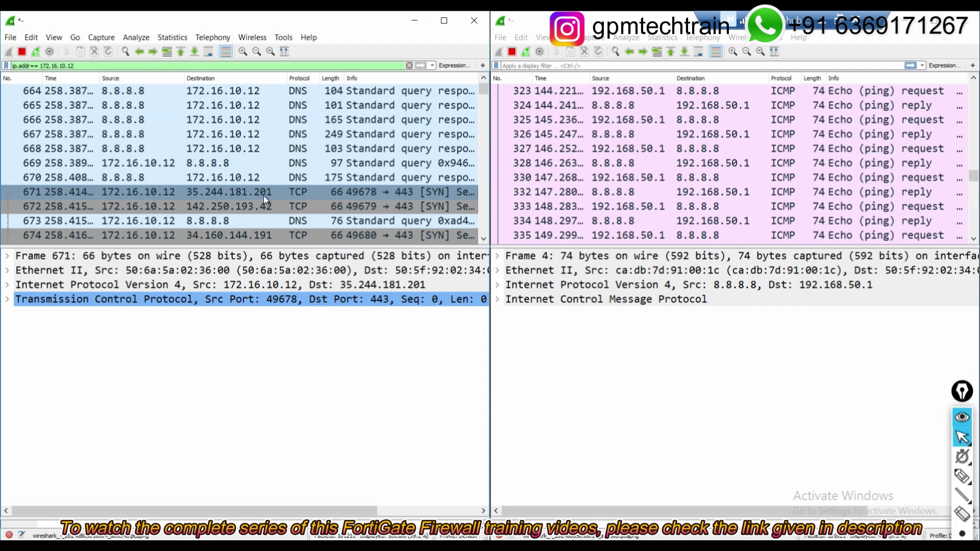
Step: Expand the DNS answers of response packet 662 in the port2 capture and compare them with packet 666
scroll(258, 167, "up", 3)
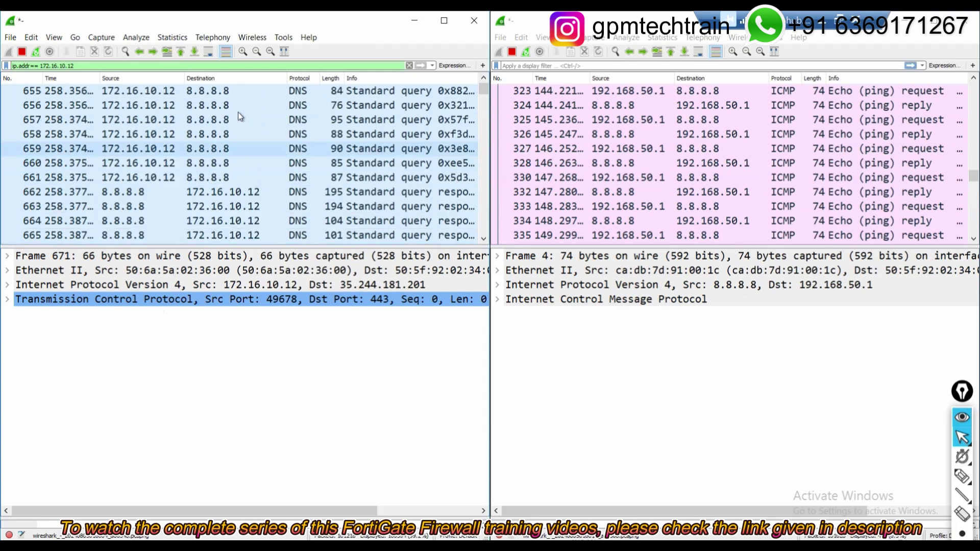
scroll(187, 197, "down", 1)
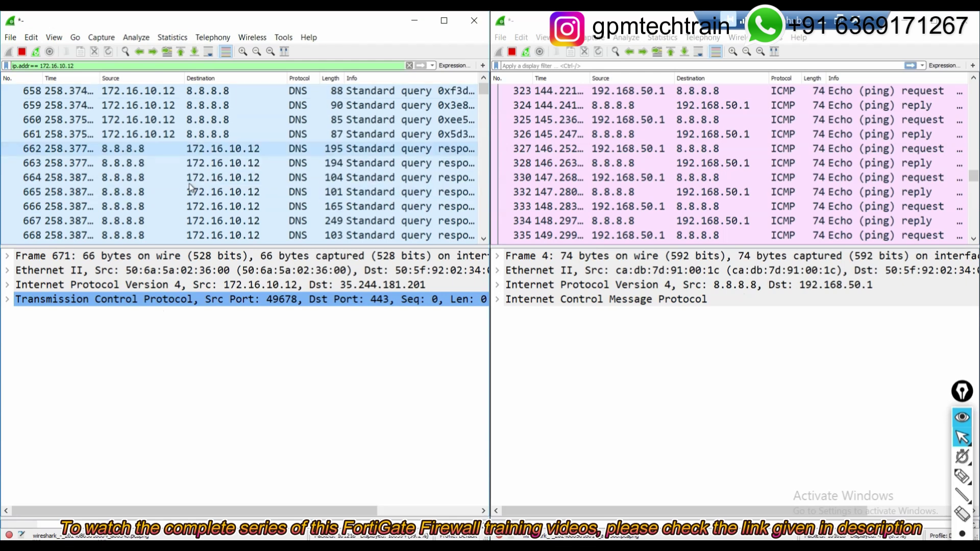
left_click(205, 152)
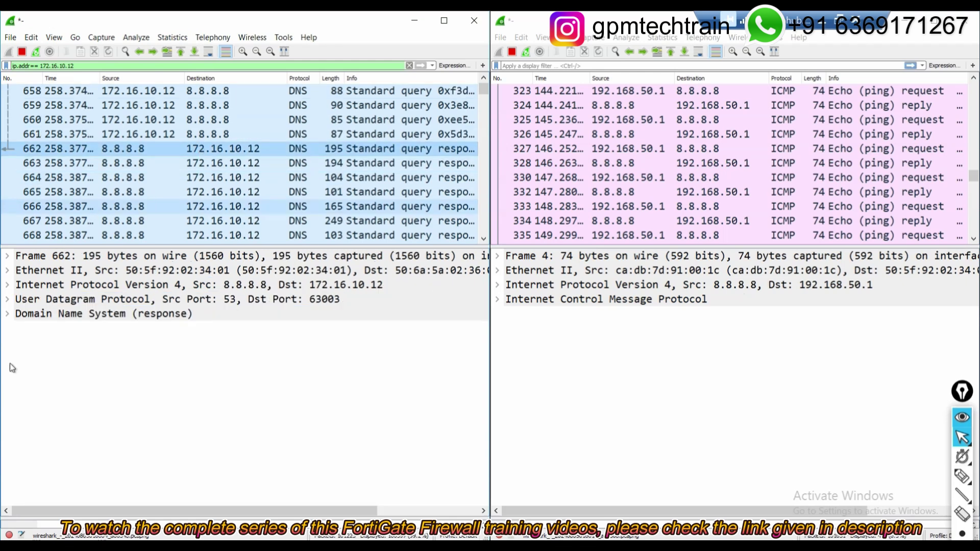
left_click(10, 315)
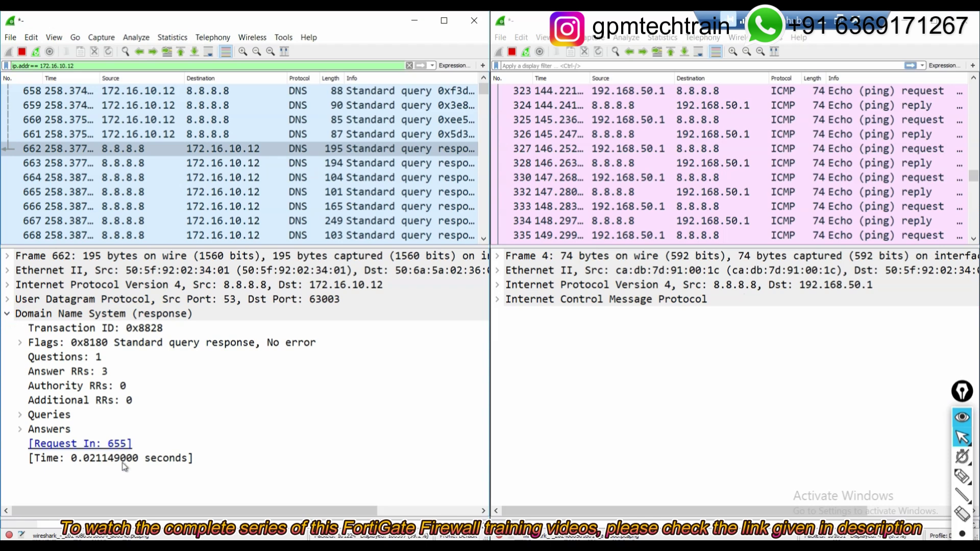
left_click(19, 429)
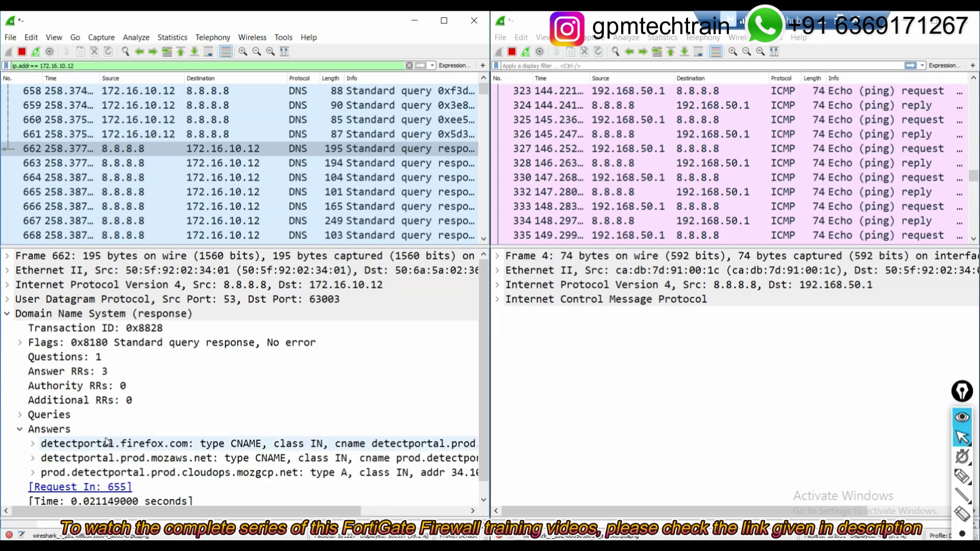
left_click(233, 209)
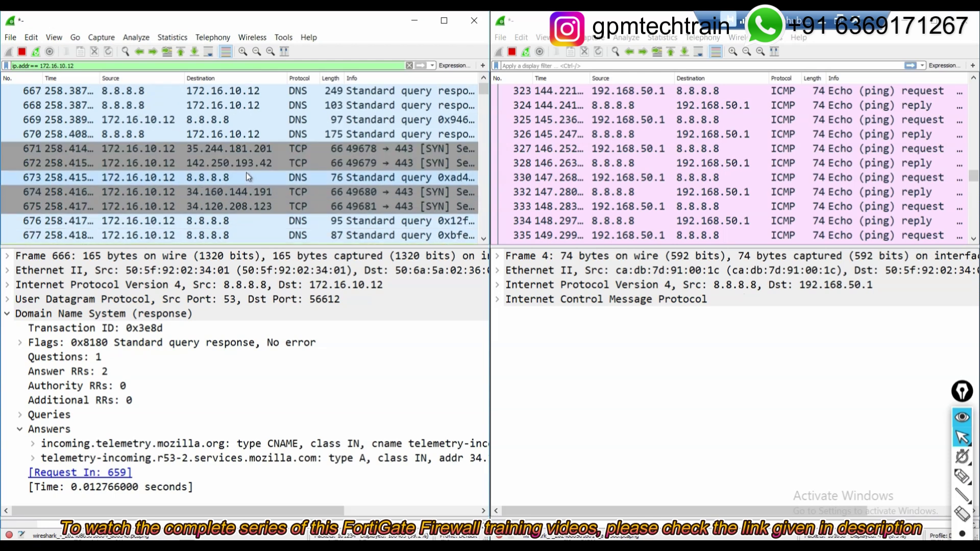
Step: Follow the TCP stream of PC2's SYN packet to 35.244.181.201 in the port2 capture and close the stream window
left_click(270, 149)
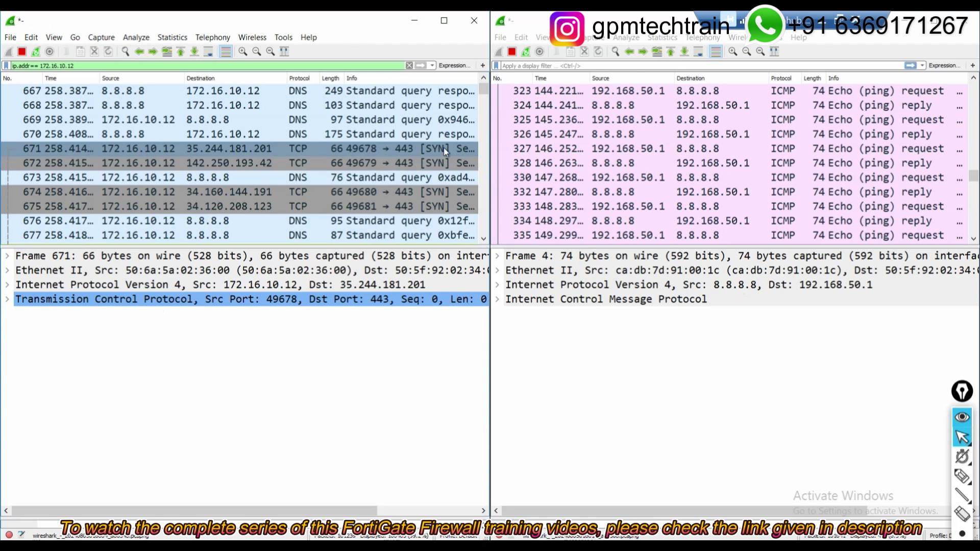
right_click(276, 150)
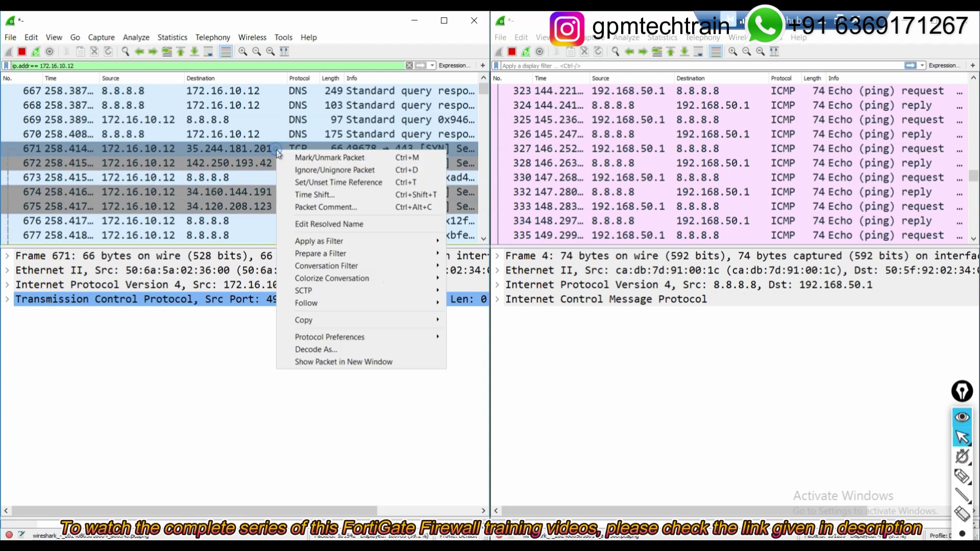
mouse_move(319, 302)
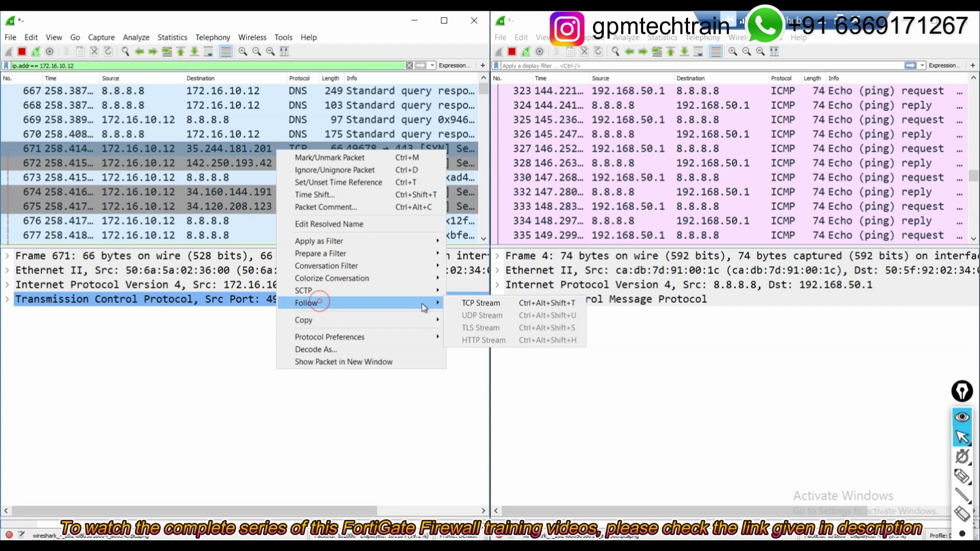
left_click(491, 304)
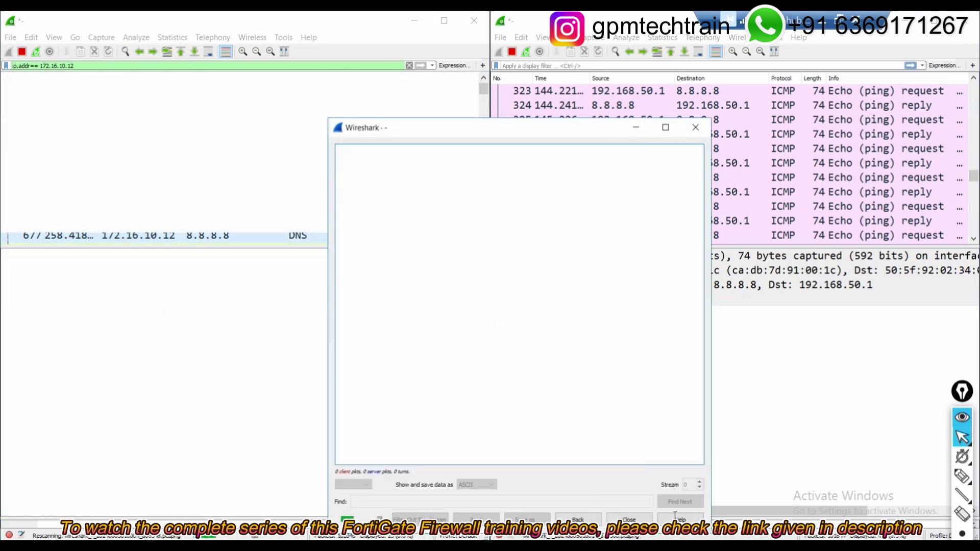
left_click(631, 518)
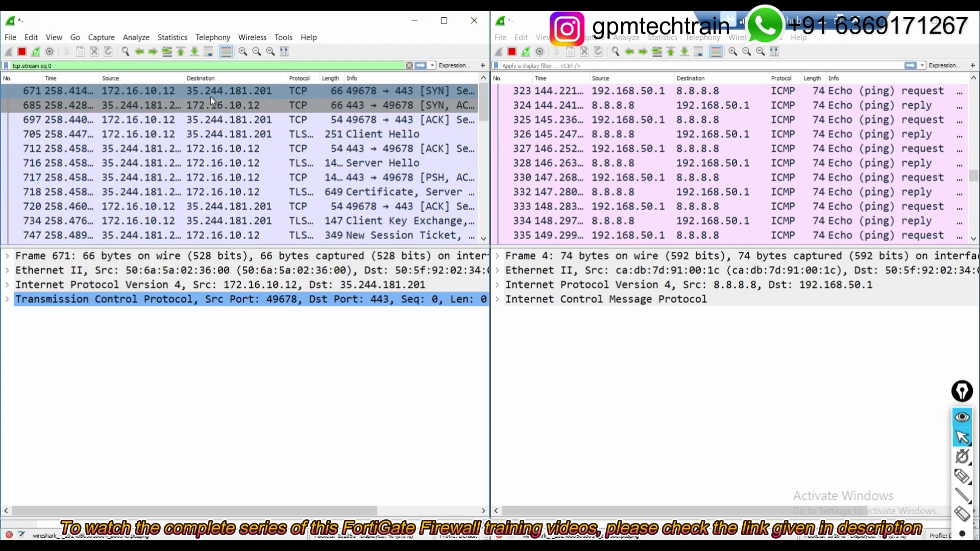
Step: Widen the port2 list's Source and Protocol columns and examine the stream's TCP handshake and TLS packets
left_click_drag(185, 78, 203, 78)
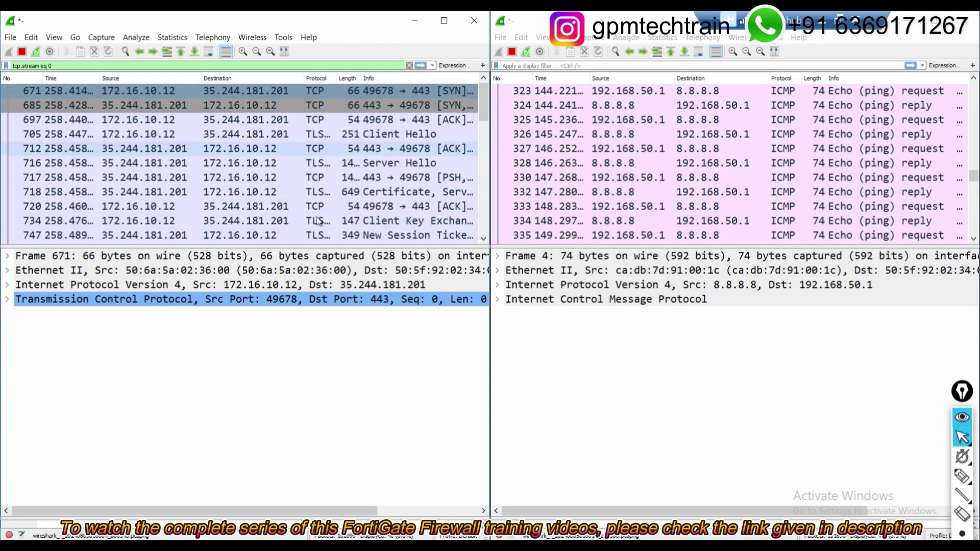
left_click_drag(204, 511, 231, 511)
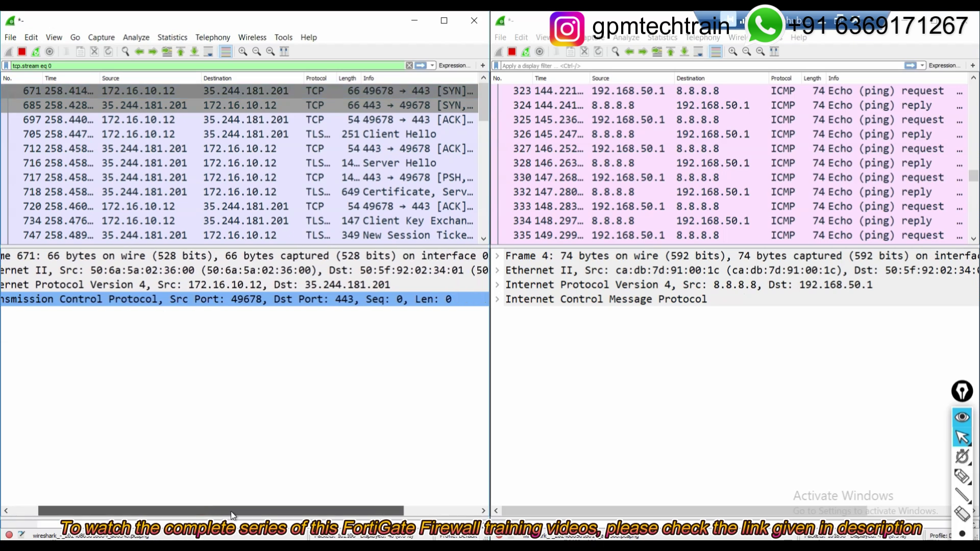
left_click(420, 106)
left_click(419, 120)
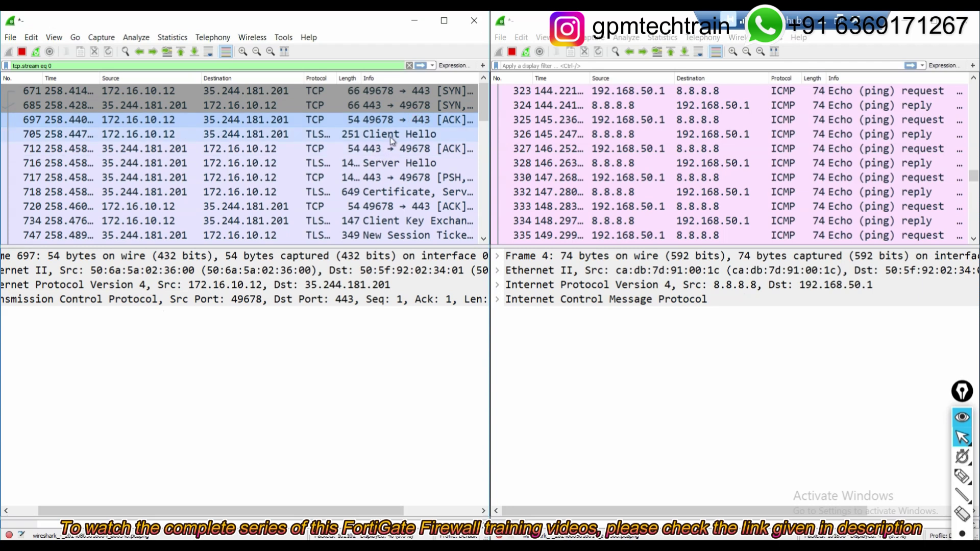
scroll(390, 148, "down", 6)
scroll(391, 170, "down", 3)
scroll(388, 178, "up", 8)
scroll(384, 190, "up", 1)
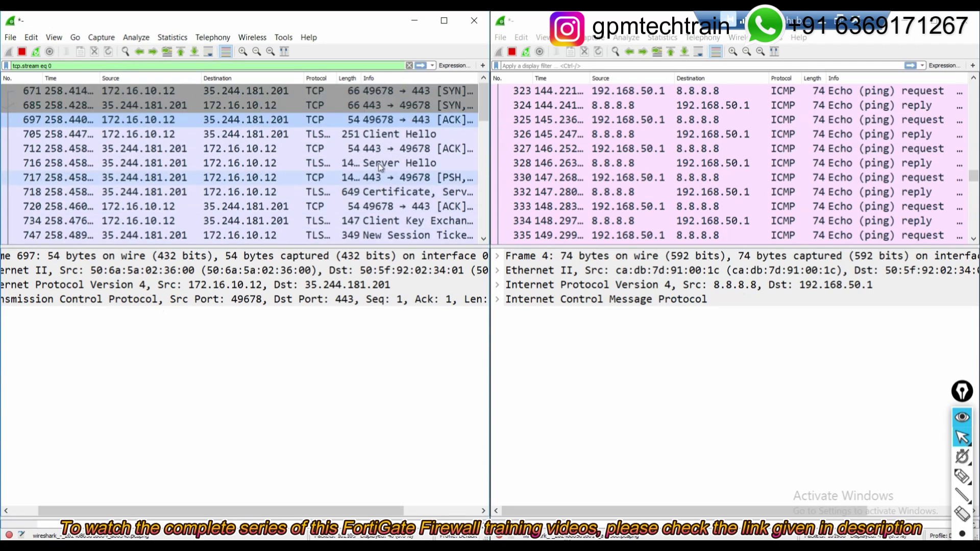
left_click_drag(338, 78, 350, 77)
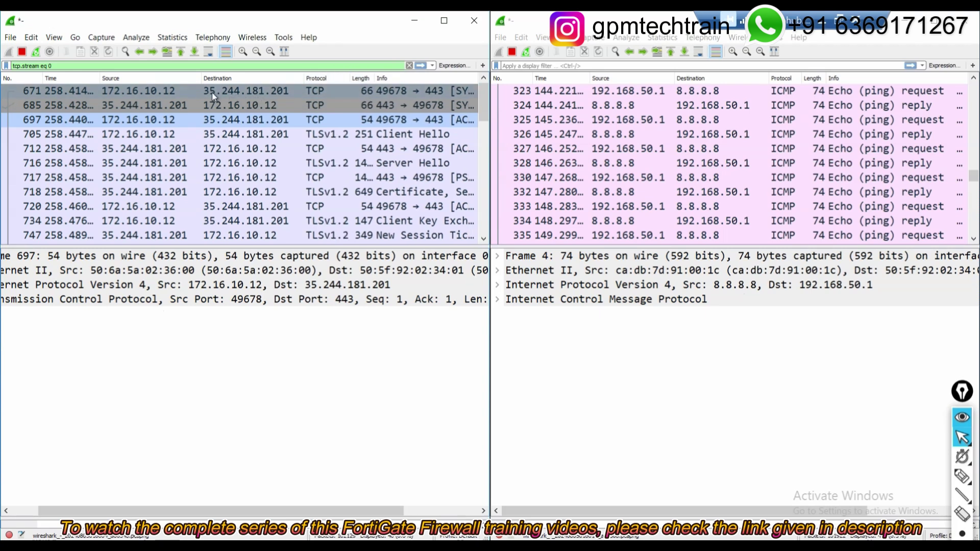
Step: Filter the port5 capture with ip.addr == 35.244.181.201, removing the stray character from the end of the expression
left_click(605, 66)
type("ip")
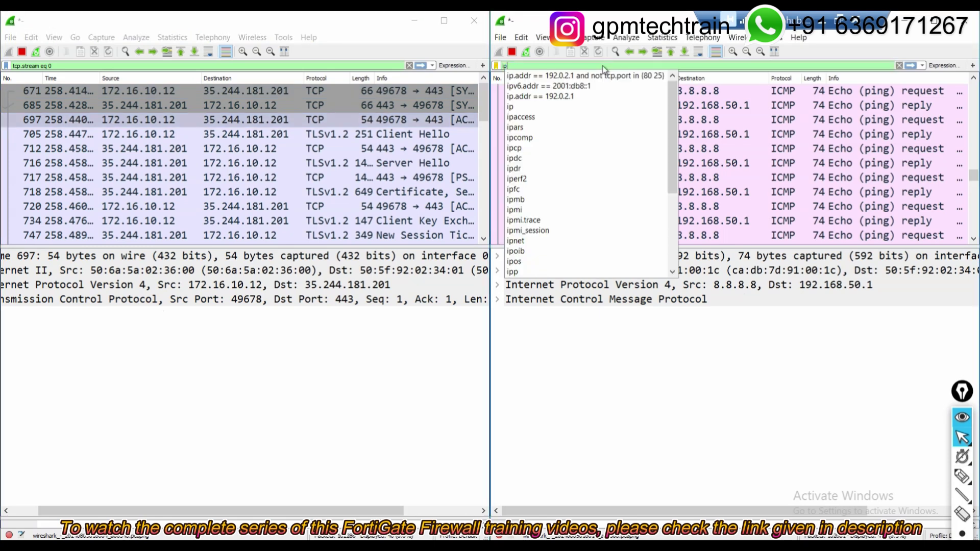
type(".addr ")
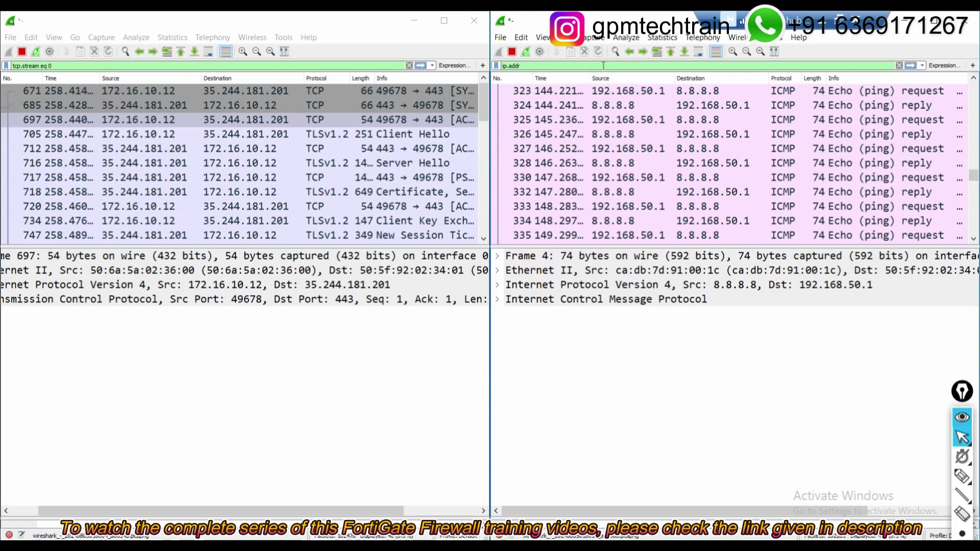
type("== 3")
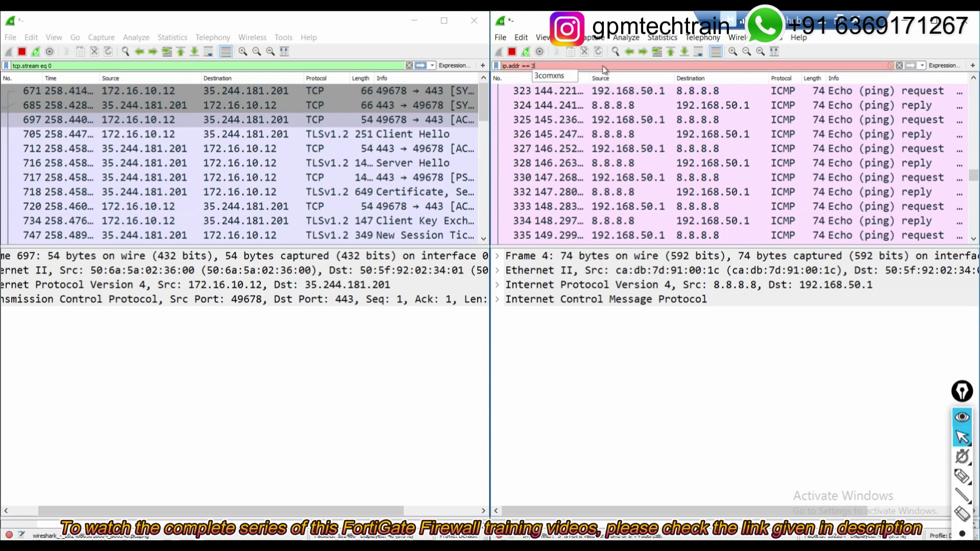
type("5.244.181.")
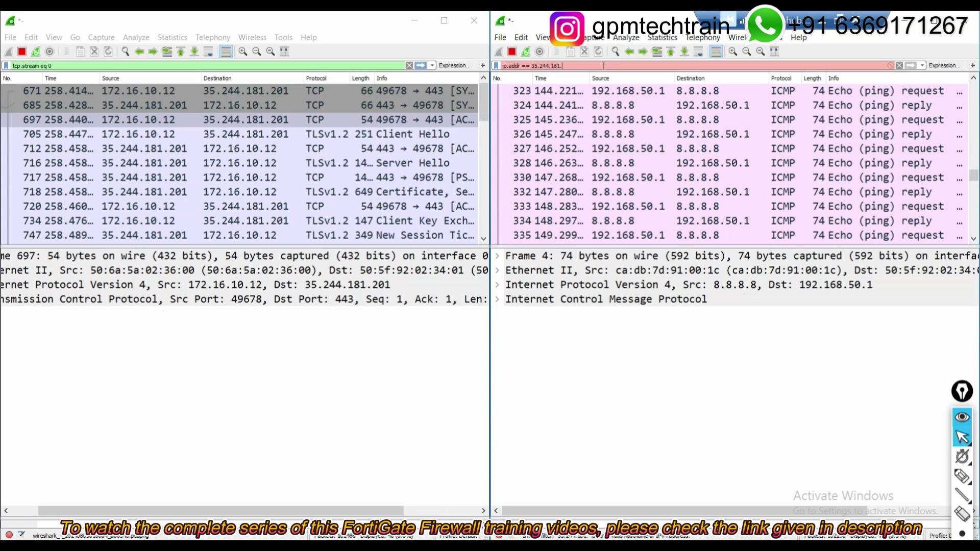
type("201")
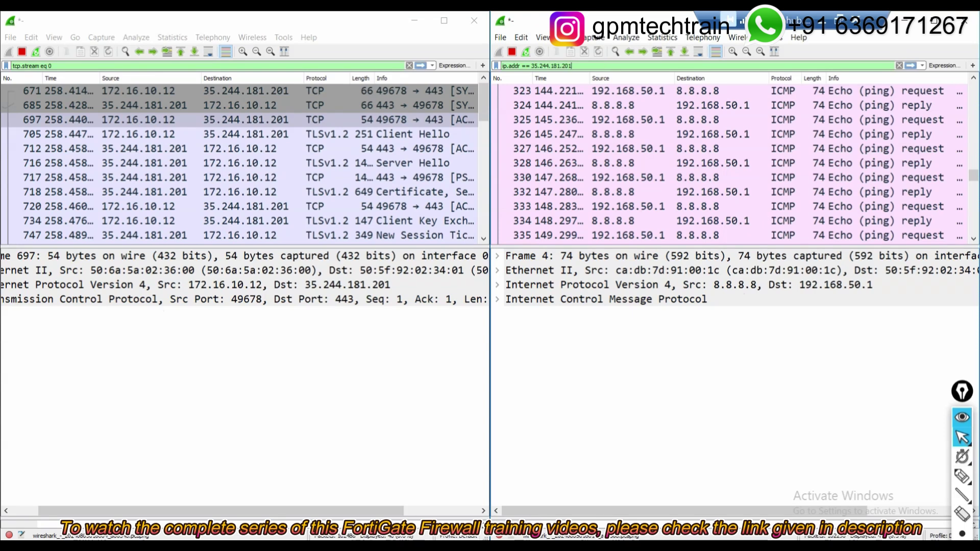
key("Return")
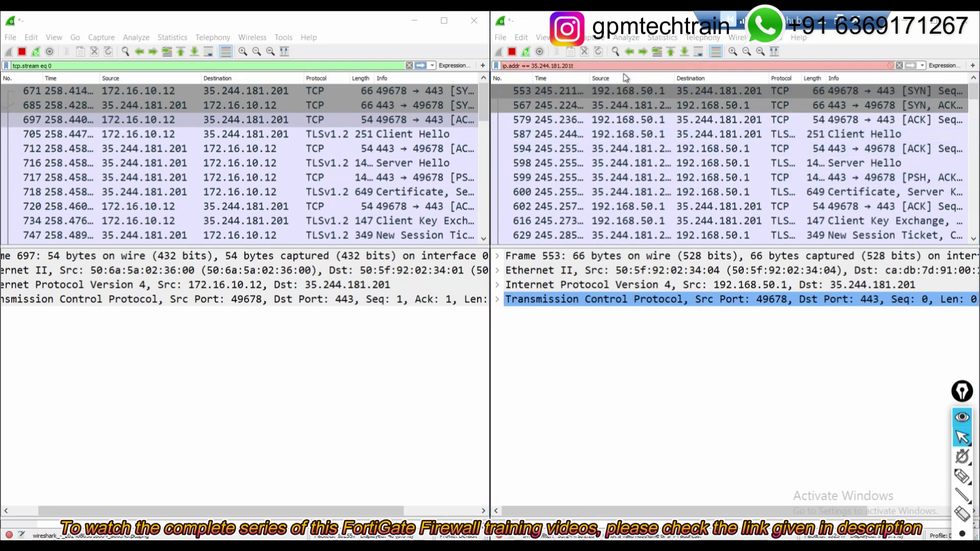
left_click(646, 65)
type("t")
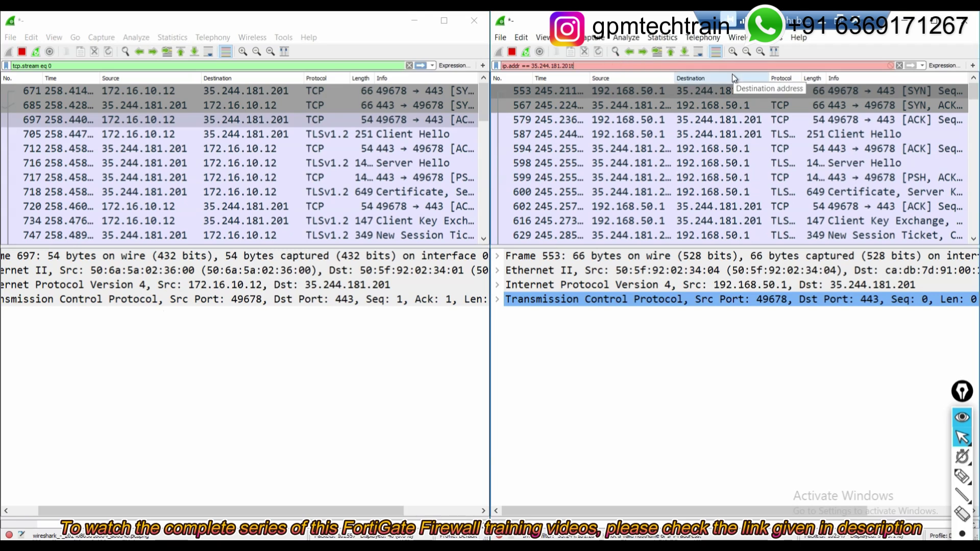
key("BackSpace")
key("Return")
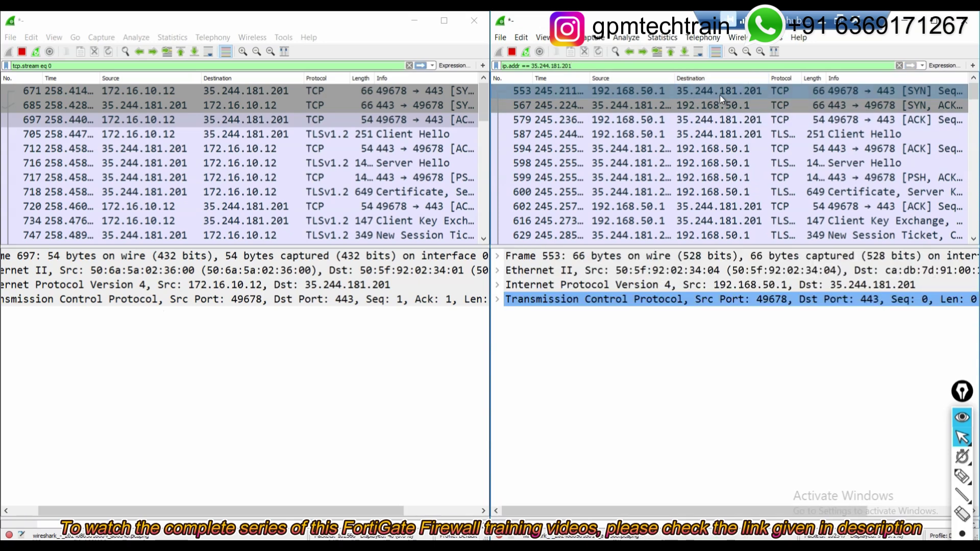
Step: Copy the IP address 35.244.181.201 from the port5 capture's display filter
left_click(570, 65)
key("BackSpace")
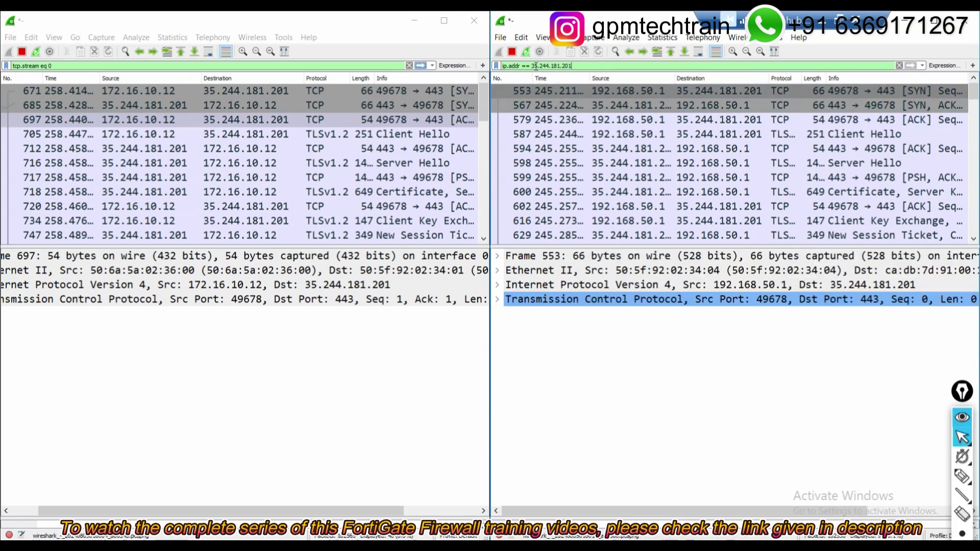
left_click_drag(532, 65, 586, 79)
key("ctrl+c")
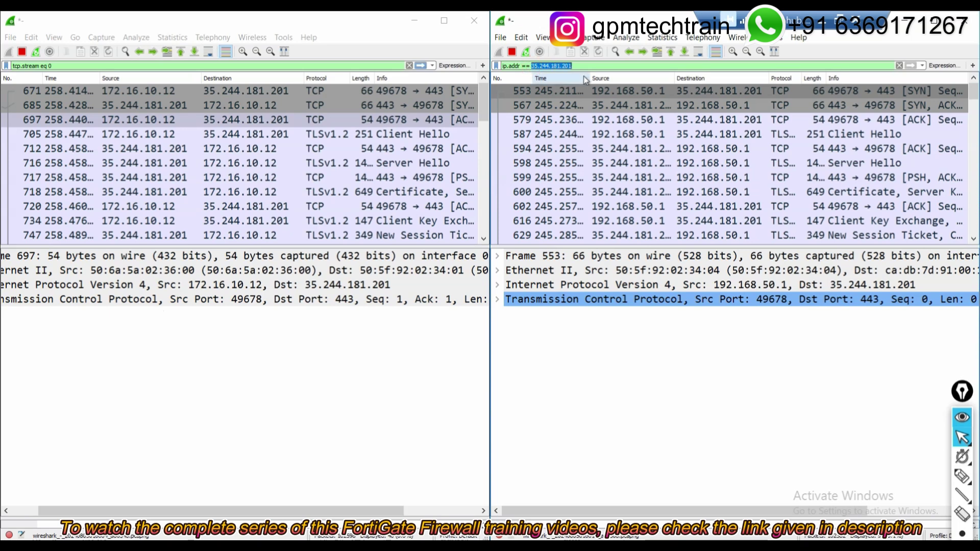
Step: Run nslookup on the copied address 35.244.181.201 in Command Prompt, and minimize the window
key("super")
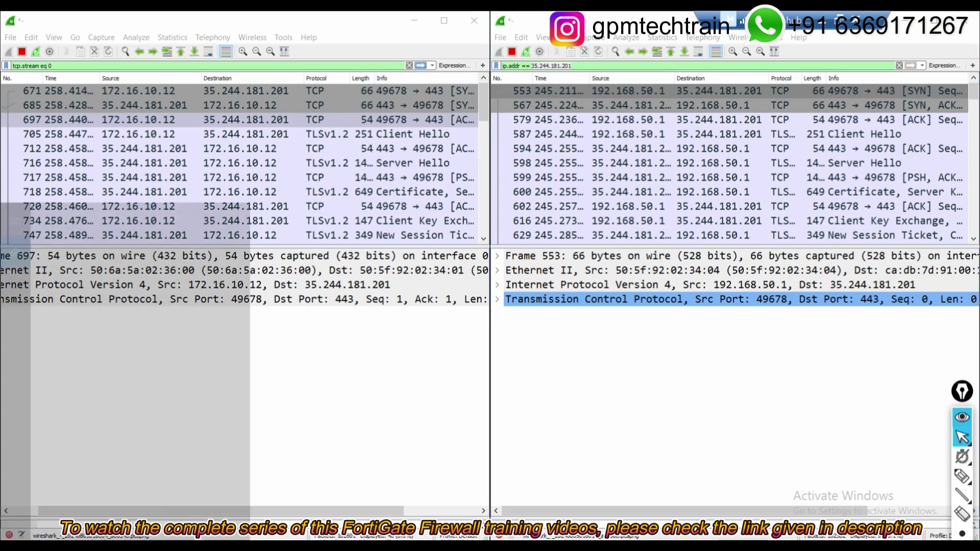
type("cm")
key("Return")
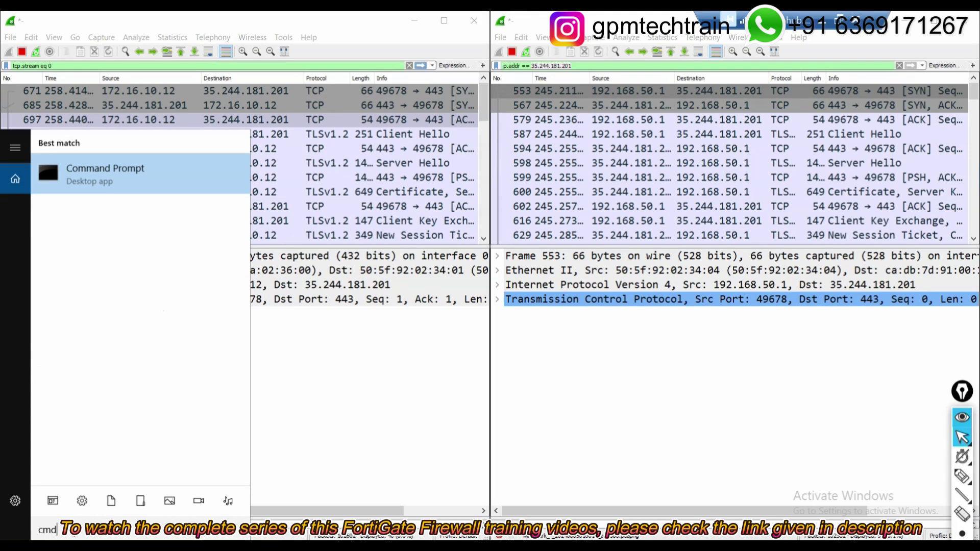
type("nslo")
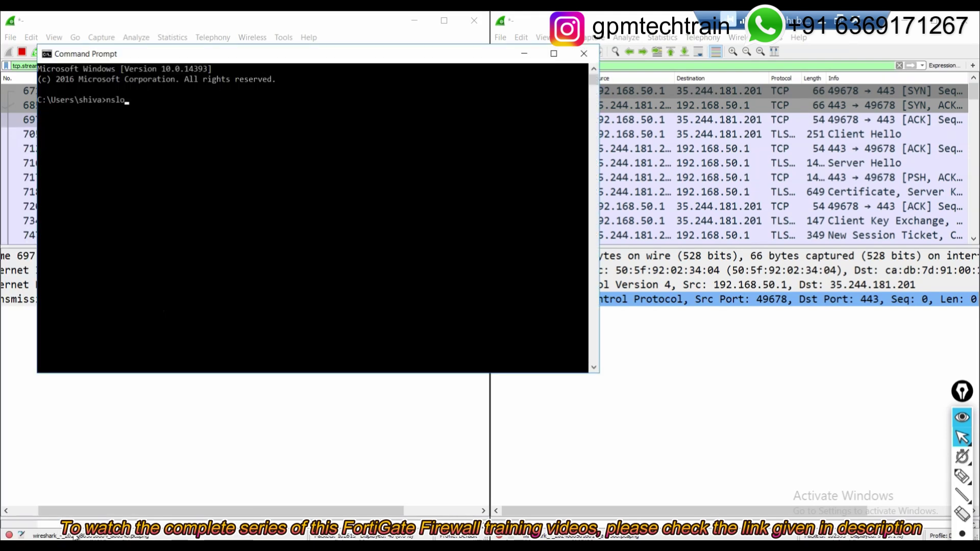
type("okup")
right_click(279, 259)
key("Return")
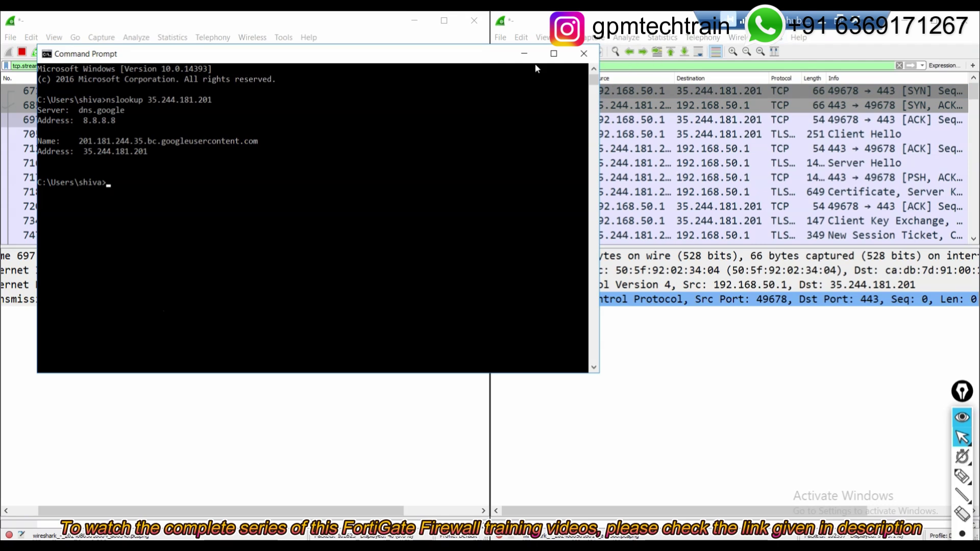
left_click(523, 54)
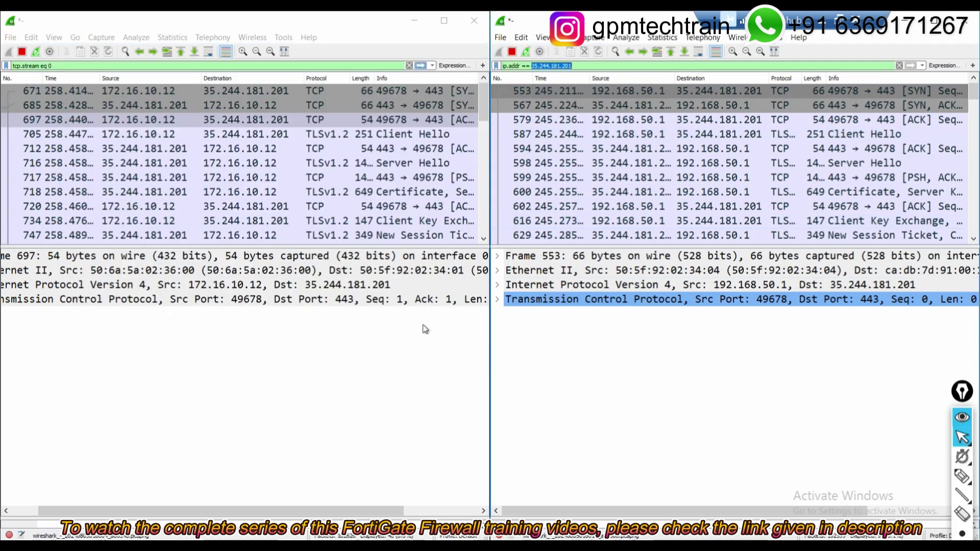
Step: Widen the port5 list's Source column and compare its stream with PC2's ACK packet 697 in the port2 list
left_click(631, 381)
left_click_drag(672, 79, 687, 79)
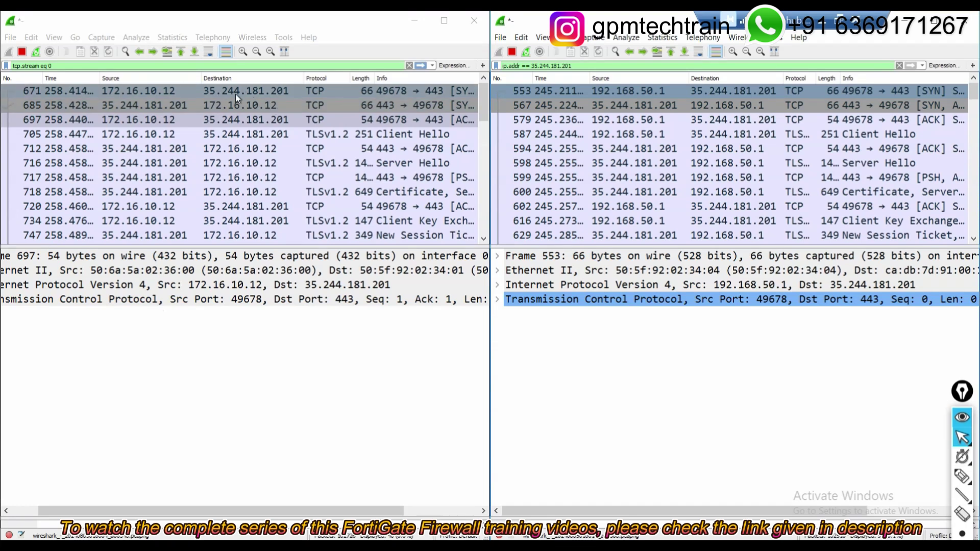
left_click(246, 119)
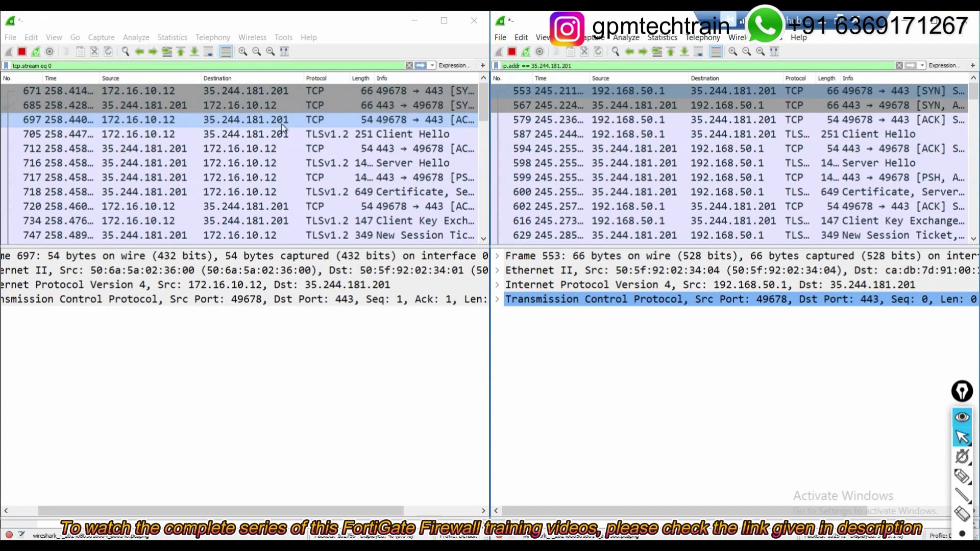
Step: Close both the port2 and port5 Wireshark captures, stopping and quitting without saving the packets
left_click(475, 21)
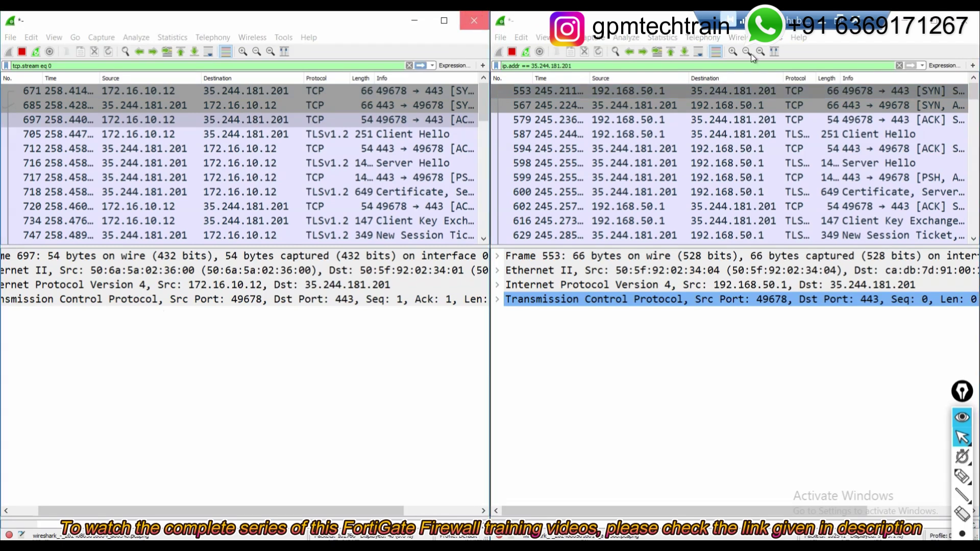
left_click(520, 303)
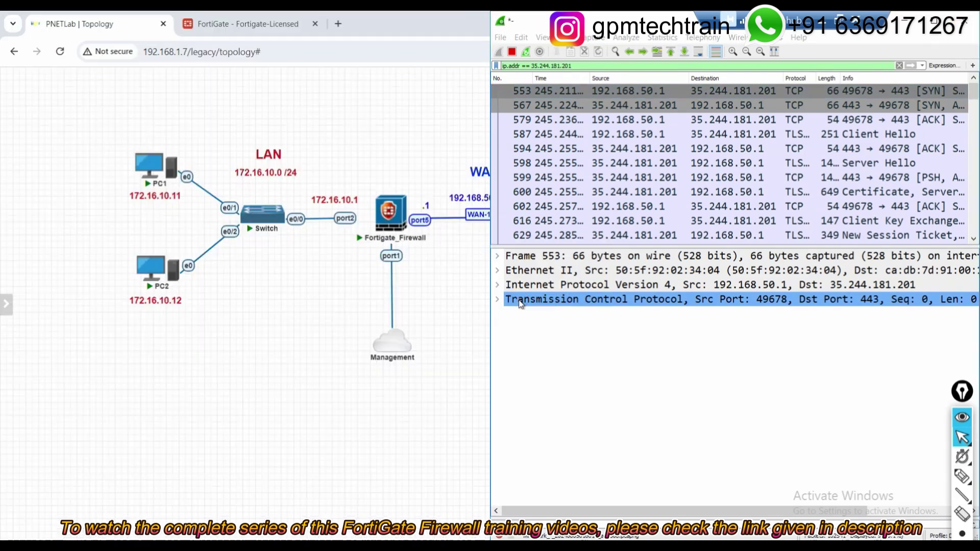
left_click(967, 21)
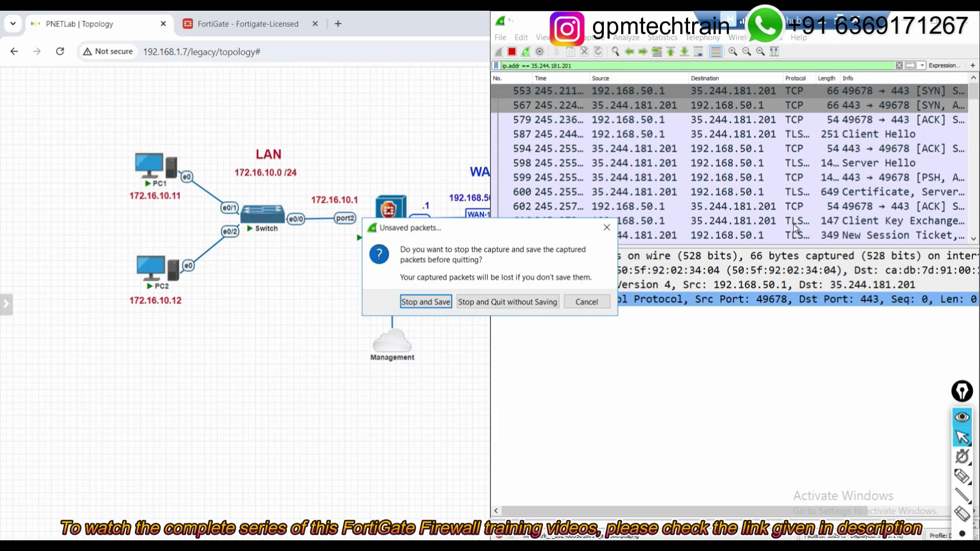
left_click(521, 303)
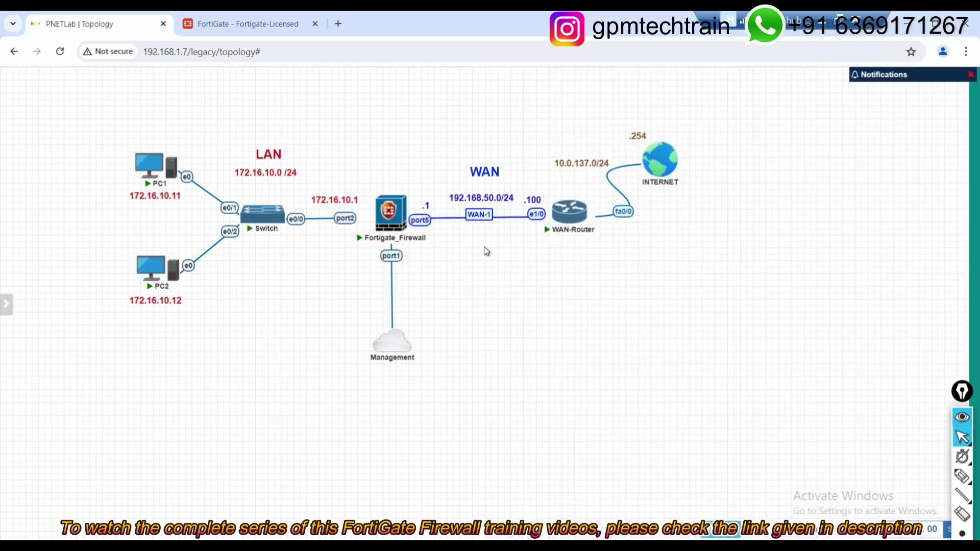
Step: Switch to the FortiGate web interface and open the FortiView Sessions dashboard
mouse_move(410, 237)
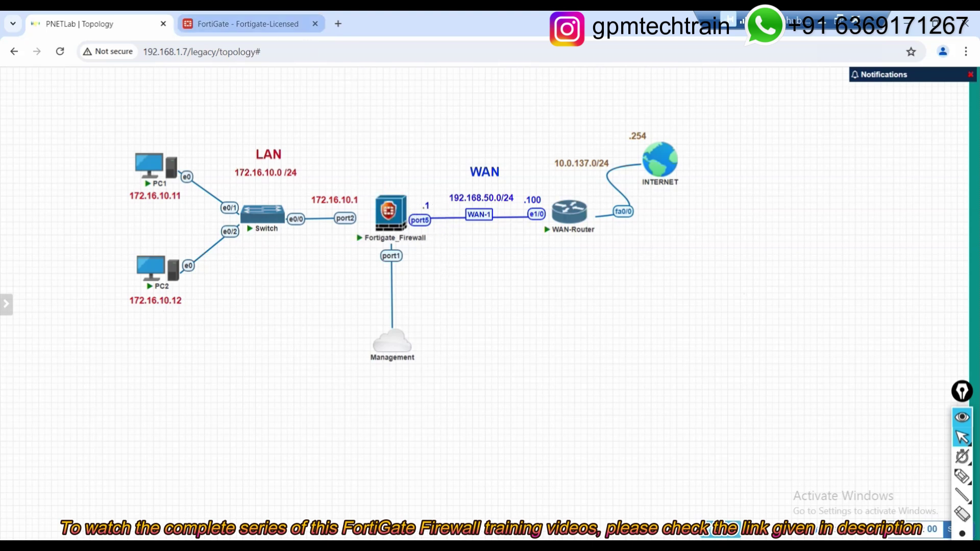
left_click(234, 23)
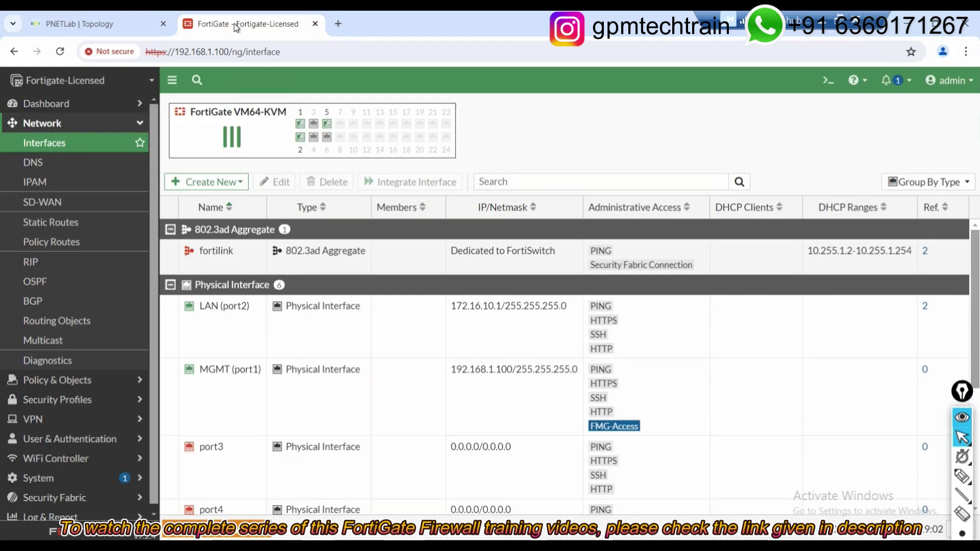
left_click(60, 103)
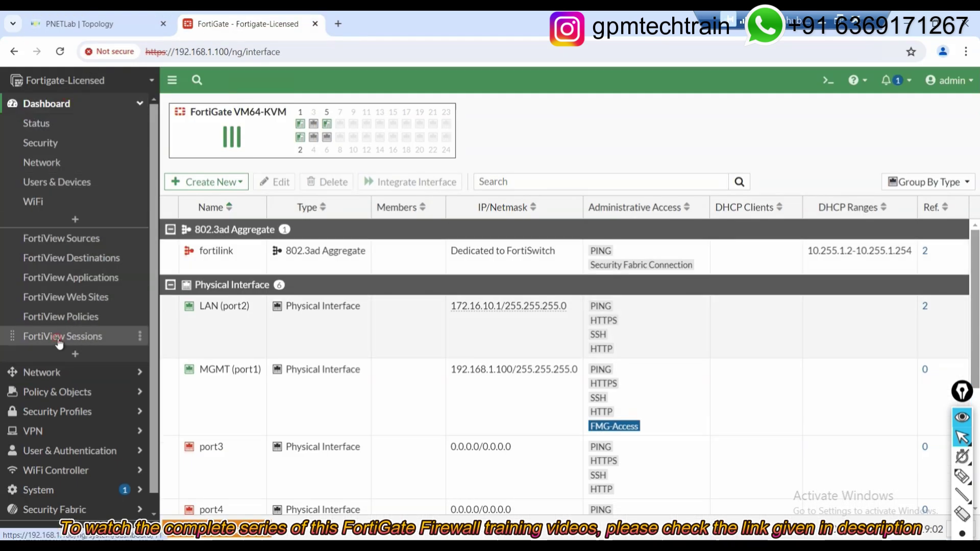
left_click(59, 337)
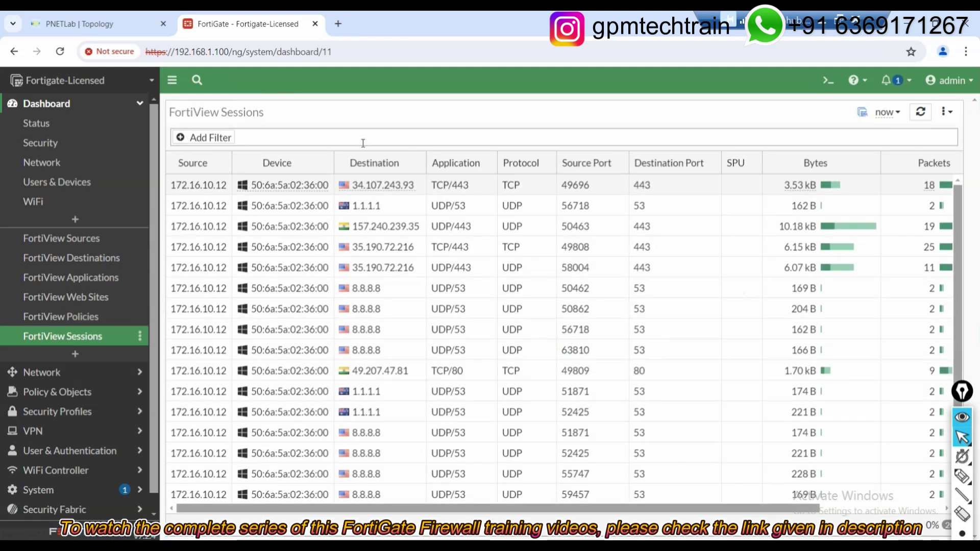
Step: Look through the session table's existing columns and add the Source NAT Address column
mouse_move(313, 226)
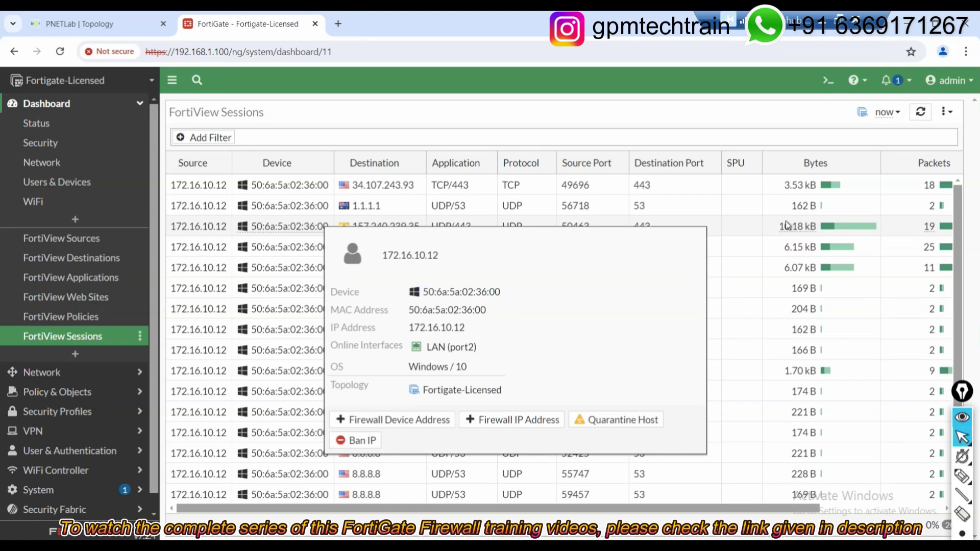
left_click(596, 505)
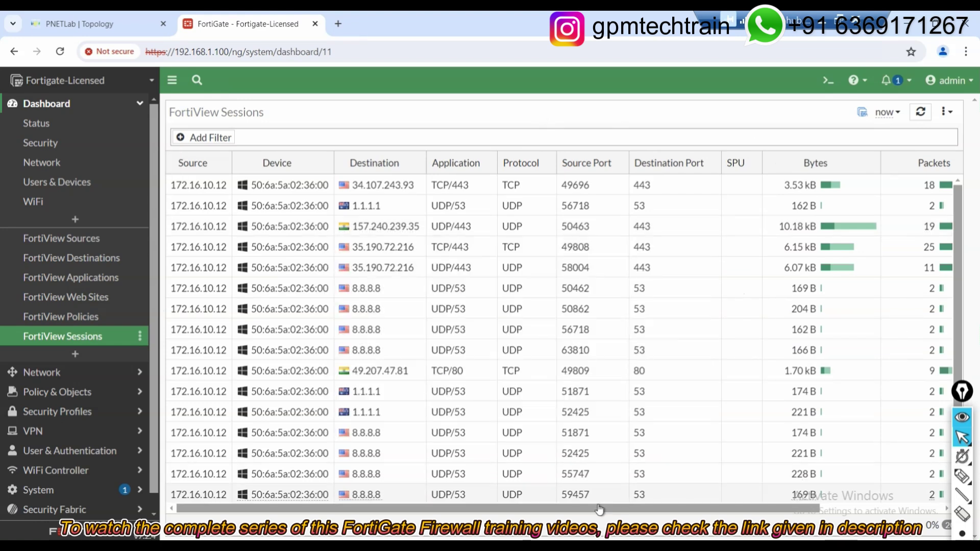
left_click_drag(608, 509, 800, 507)
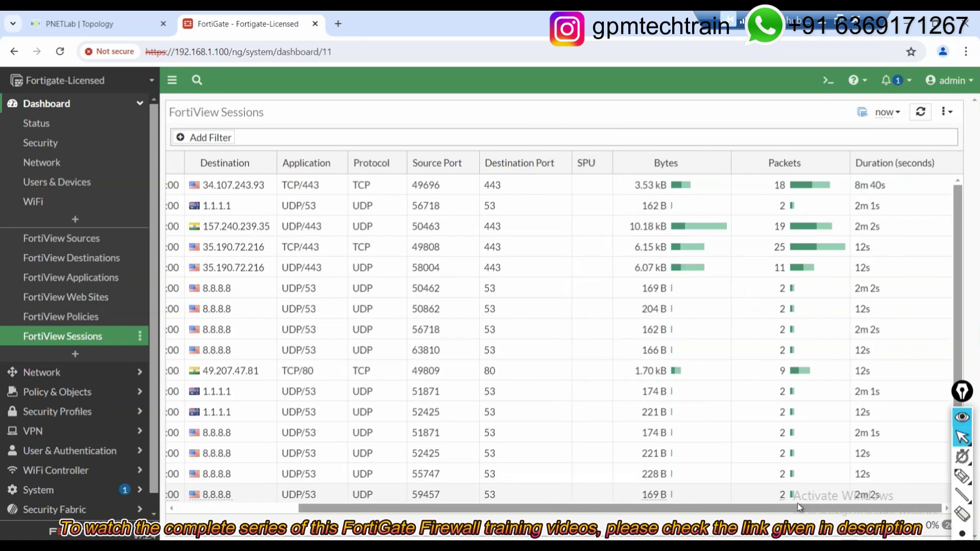
left_click_drag(654, 507, 535, 509)
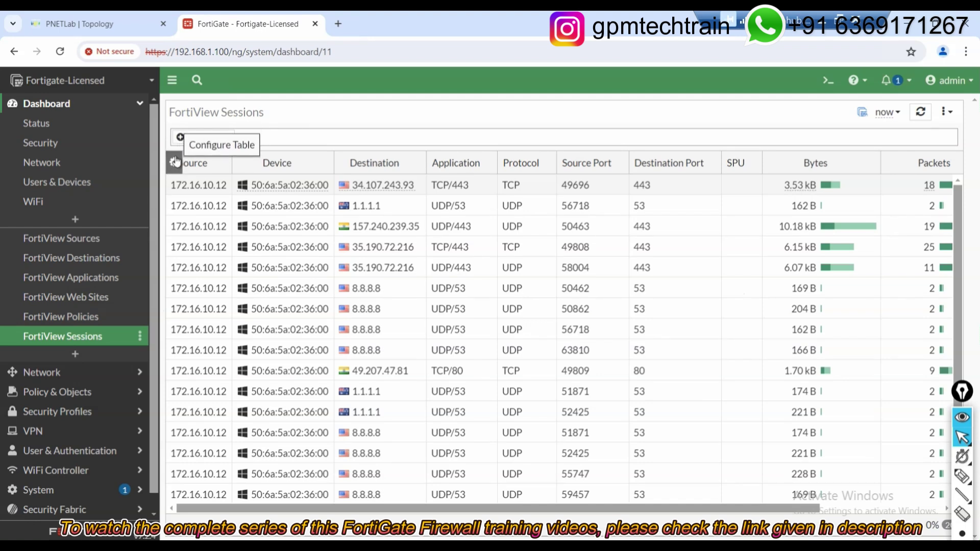
left_click(174, 162)
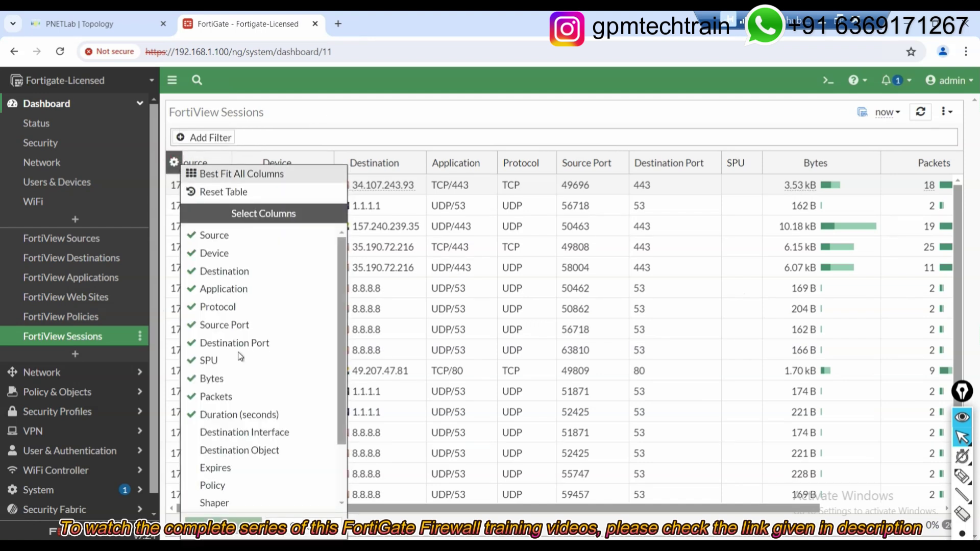
scroll(248, 368, "down", 3)
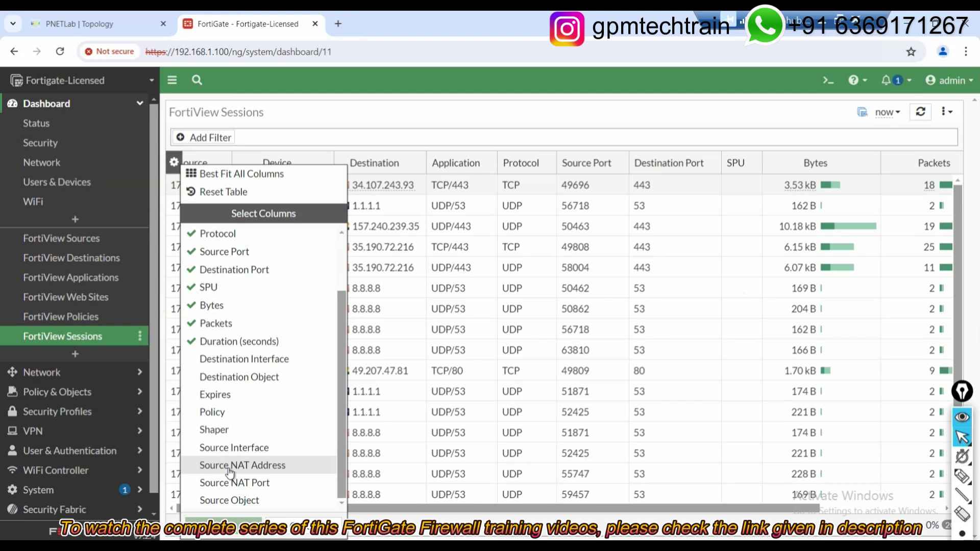
left_click(265, 465)
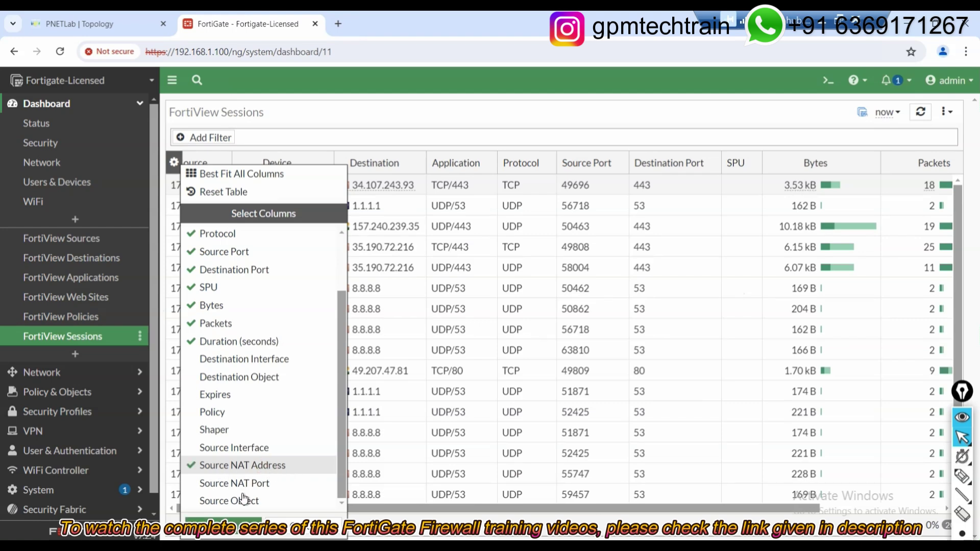
left_click(228, 521)
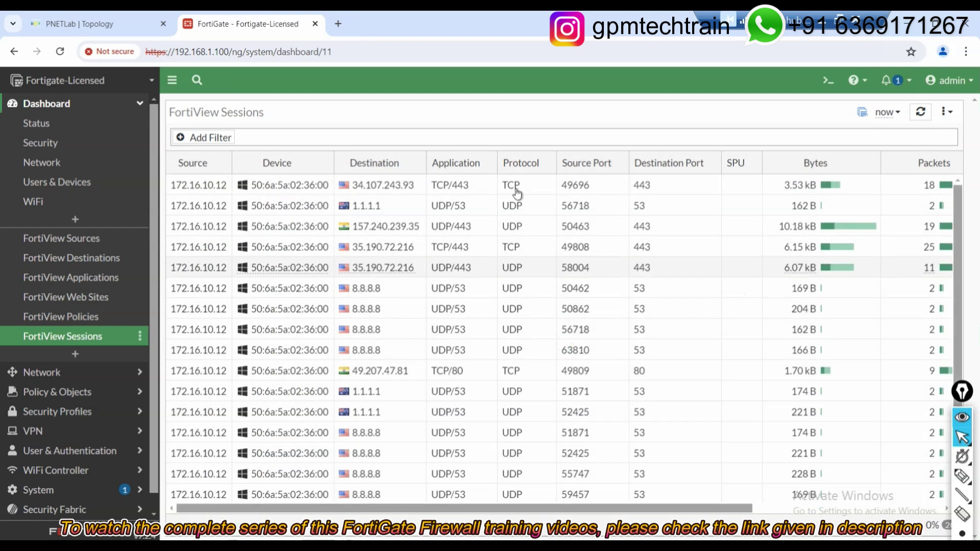
Step: Move the Source NAT Address column between Device and Destination in the sessions table
left_click_drag(624, 510, 814, 510)
left_click_drag(849, 163, 332, 163)
left_click_drag(609, 510, 363, 499)
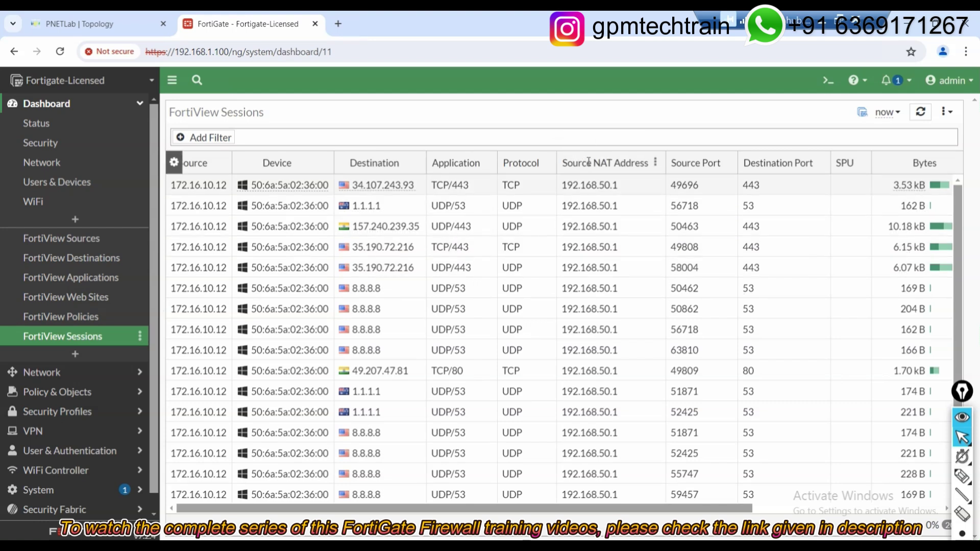
left_click_drag(589, 159, 352, 158)
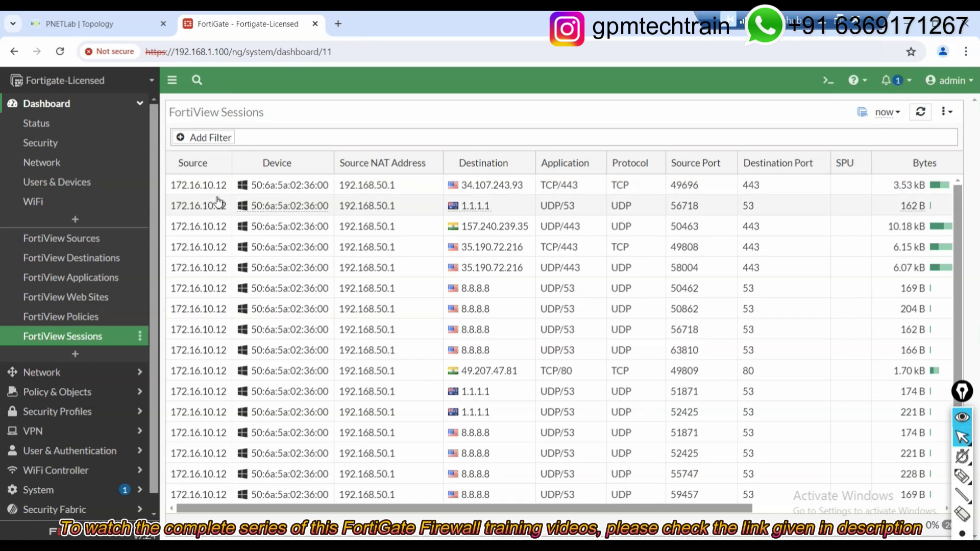
Step: Compare the Source, Source NAT Address and Destination values across all rows of the FortiView sessions table
mouse_move(359, 215)
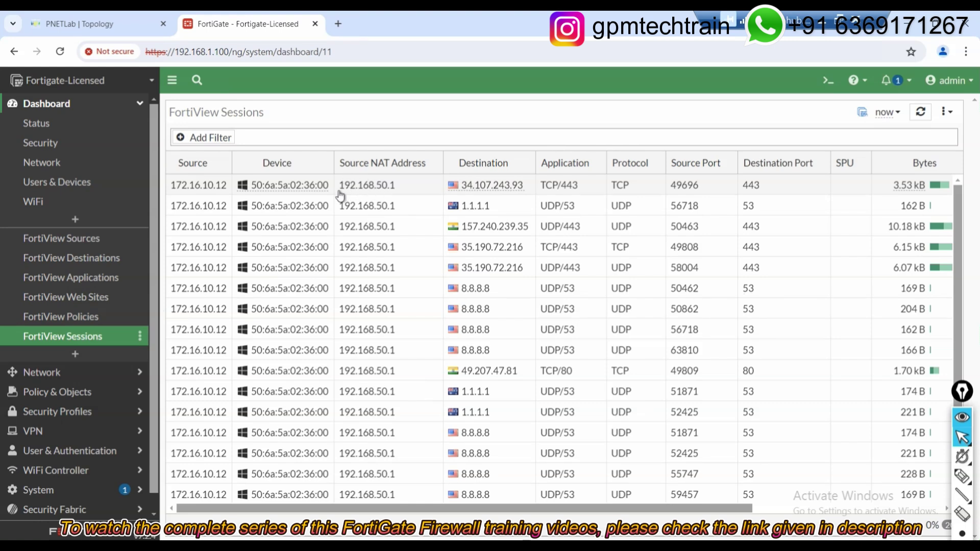
mouse_move(466, 188)
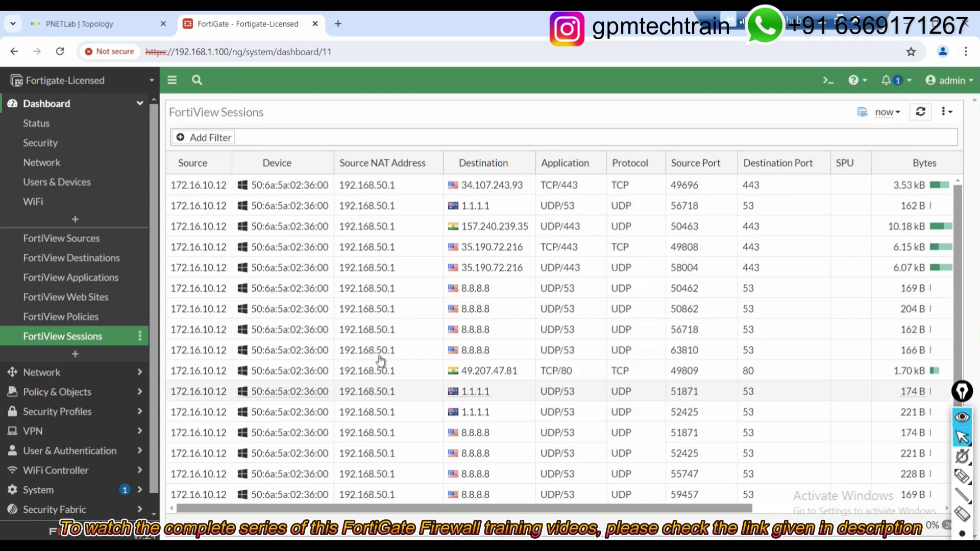
scroll(404, 308, "down", 2)
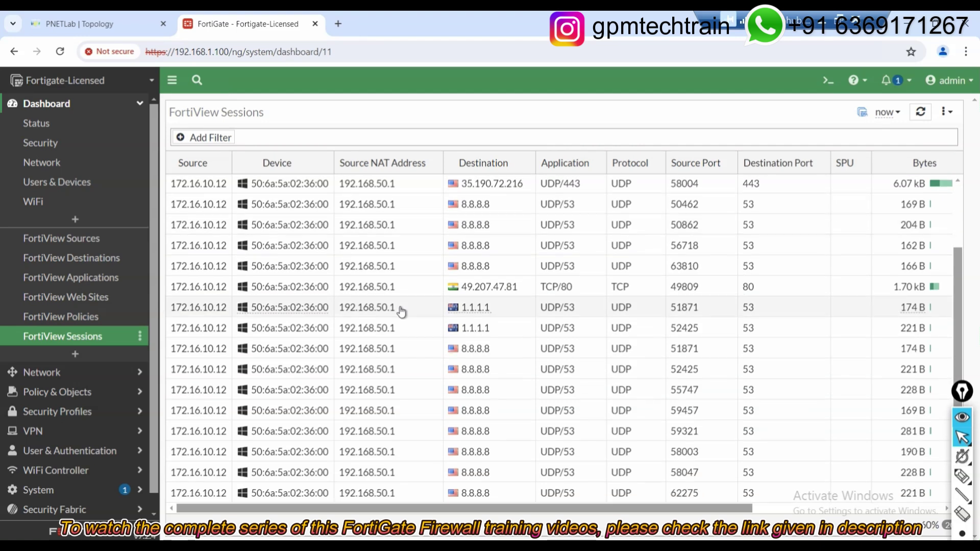
scroll(401, 312, "up", 2)
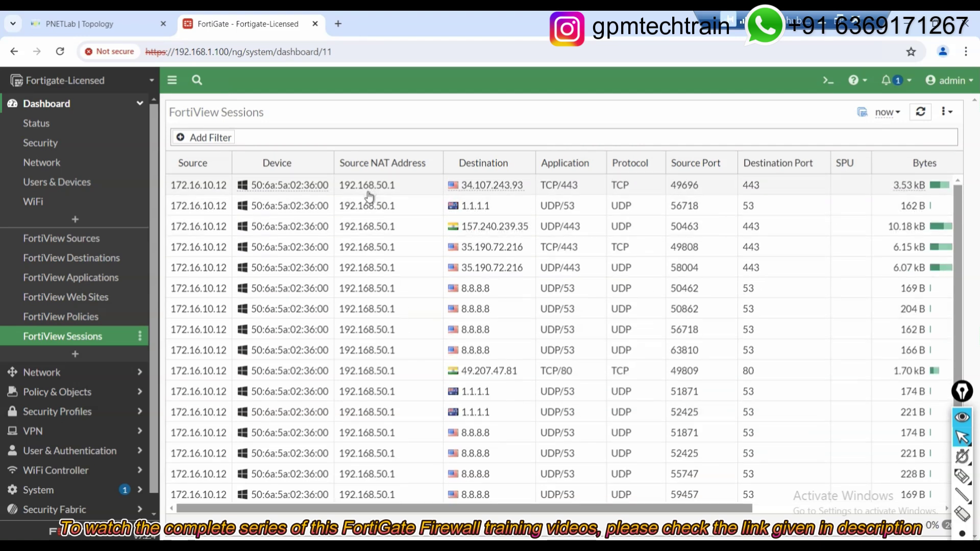
scroll(368, 214, "down", 2)
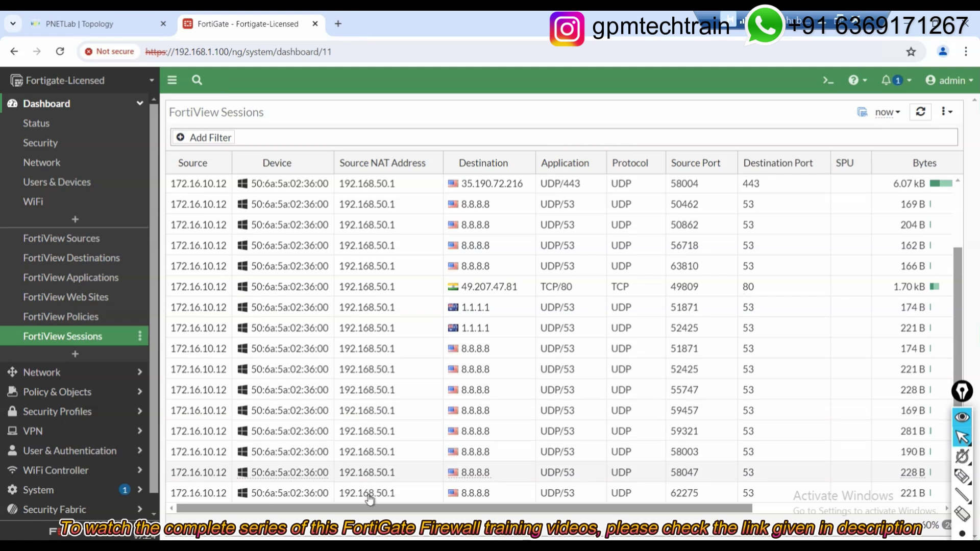
scroll(370, 485, "up", 2)
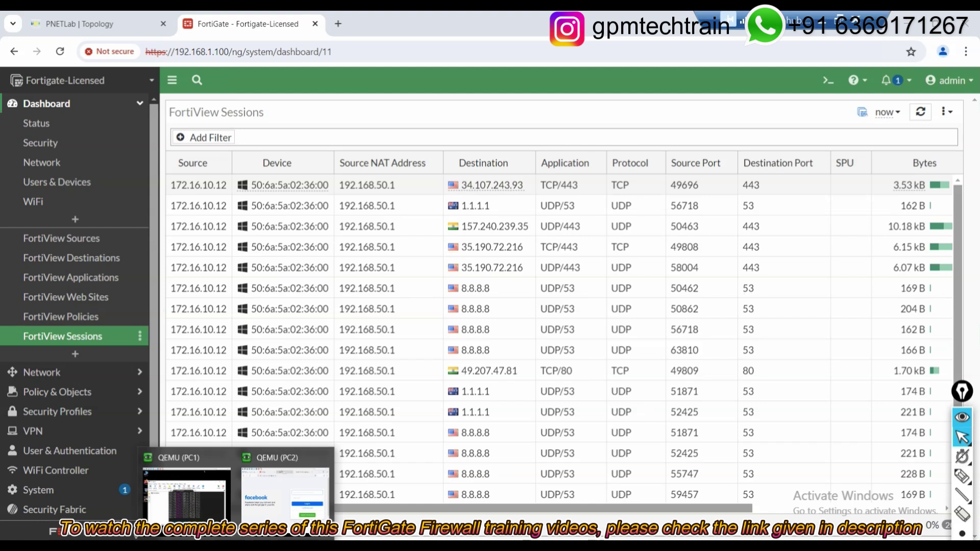
Step: Switch to the PC2 virtual machine and reload its Facebook, YouTube, Wikipedia and Reddit pages to generate new traffic
left_click(282, 492)
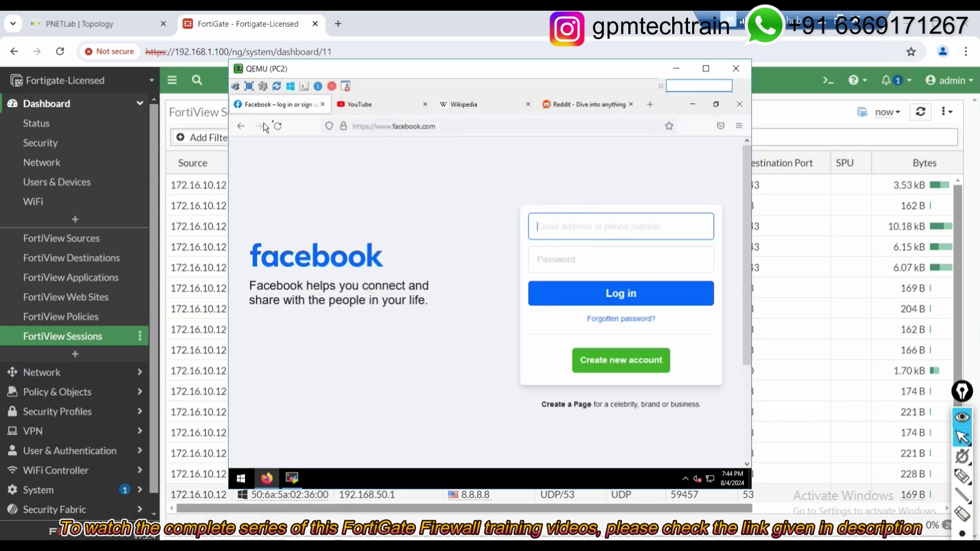
left_click(368, 103)
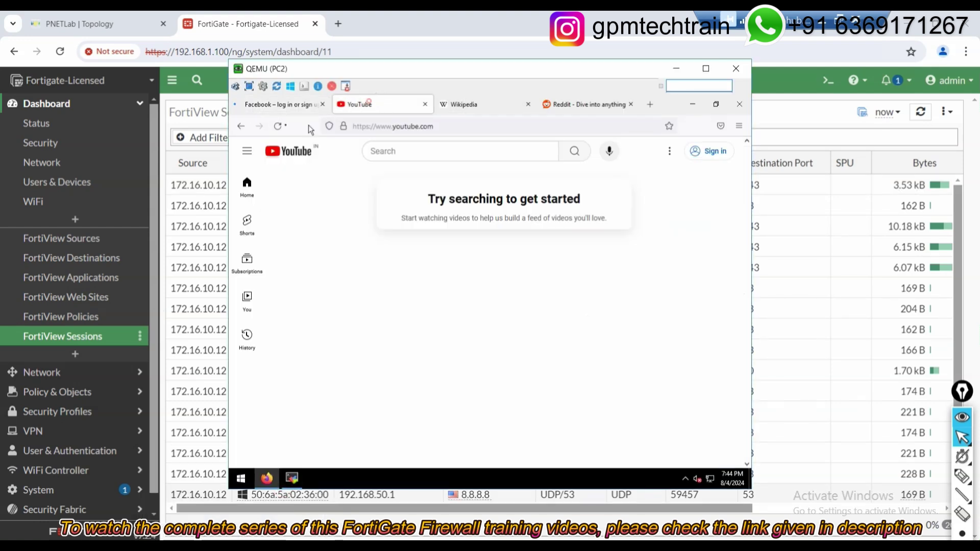
left_click(484, 105)
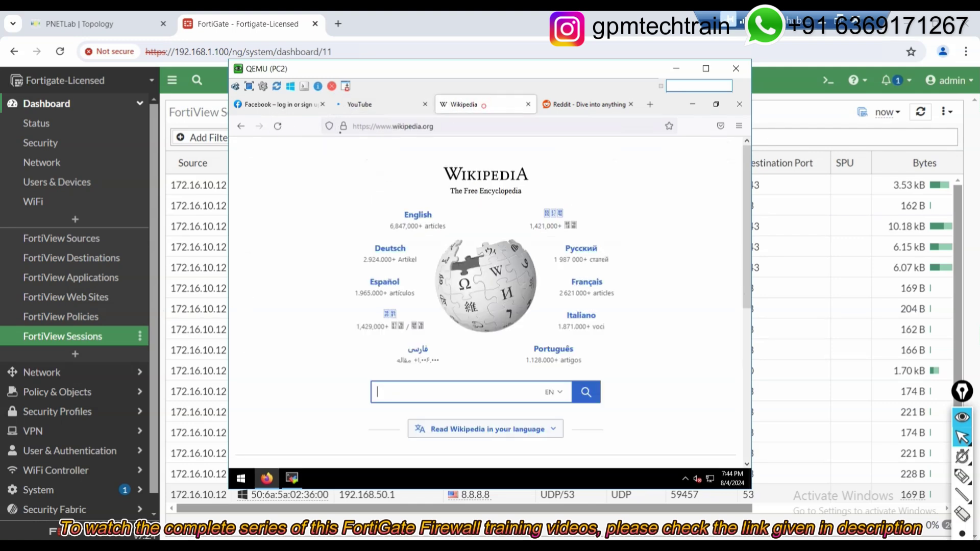
left_click(278, 126)
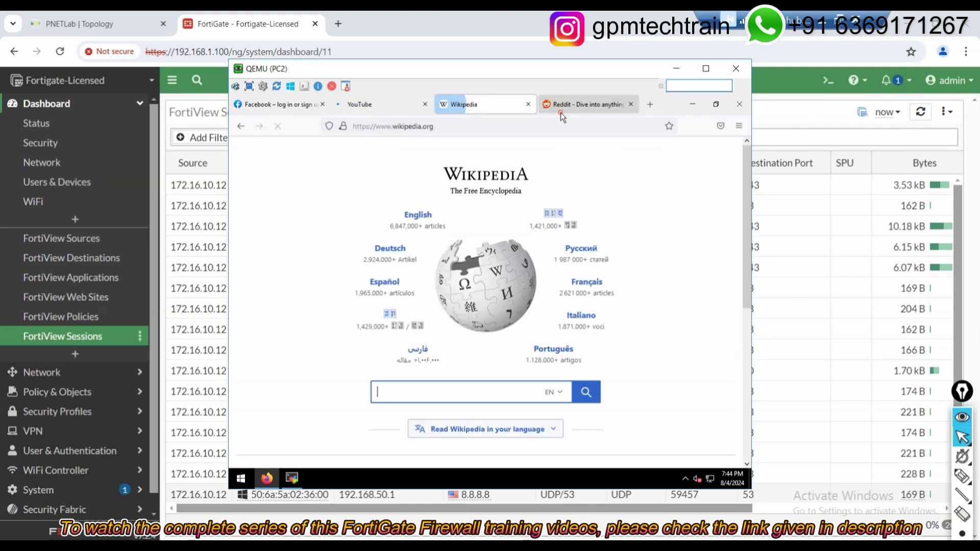
left_click(561, 110)
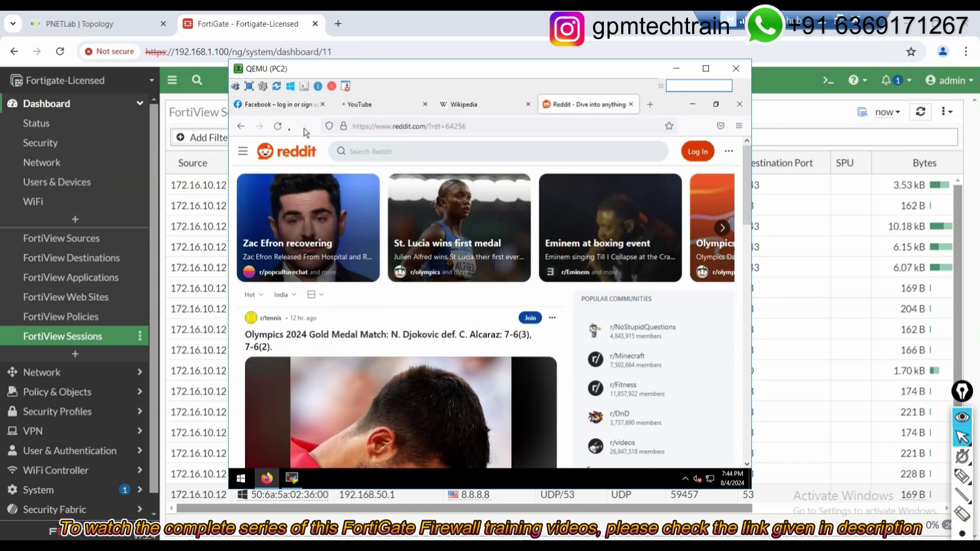
left_click(283, 104)
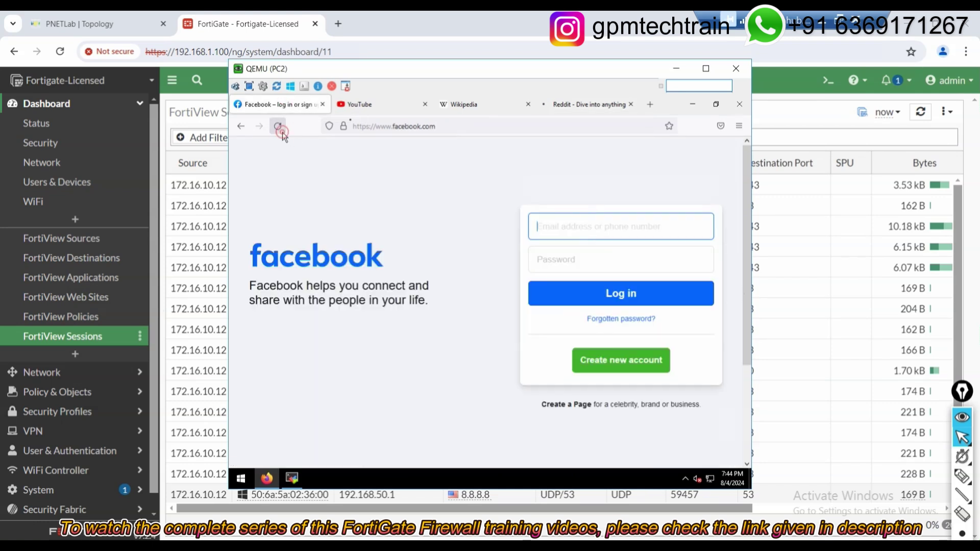
Step: Minimize the PC2 window to return to the FortiGate web interface and refresh the FortiView Sessions table
left_click(676, 68)
left_click(917, 112)
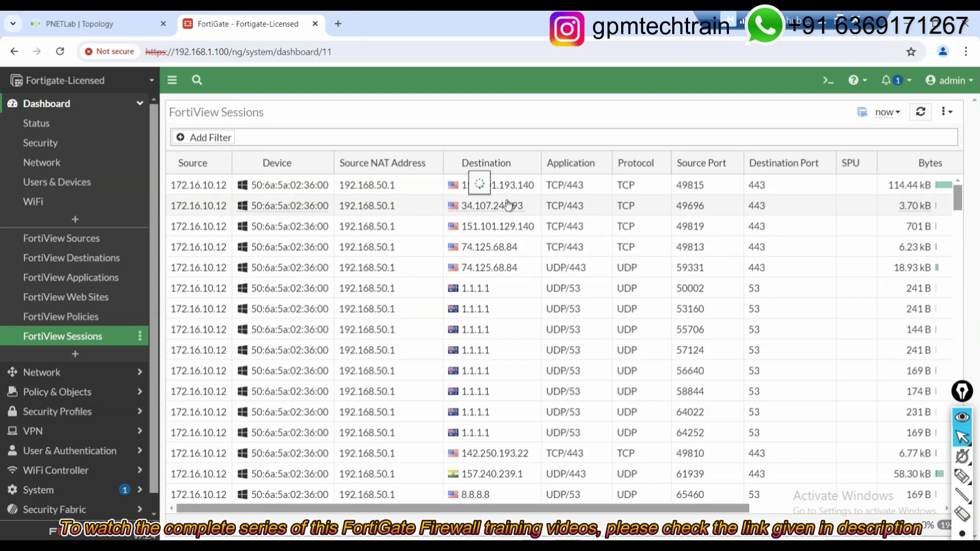
mouse_move(508, 206)
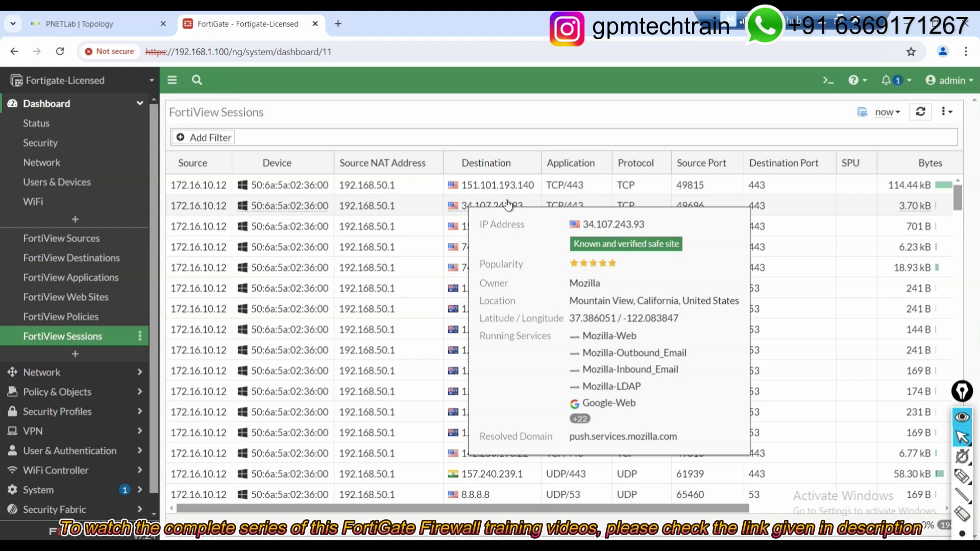